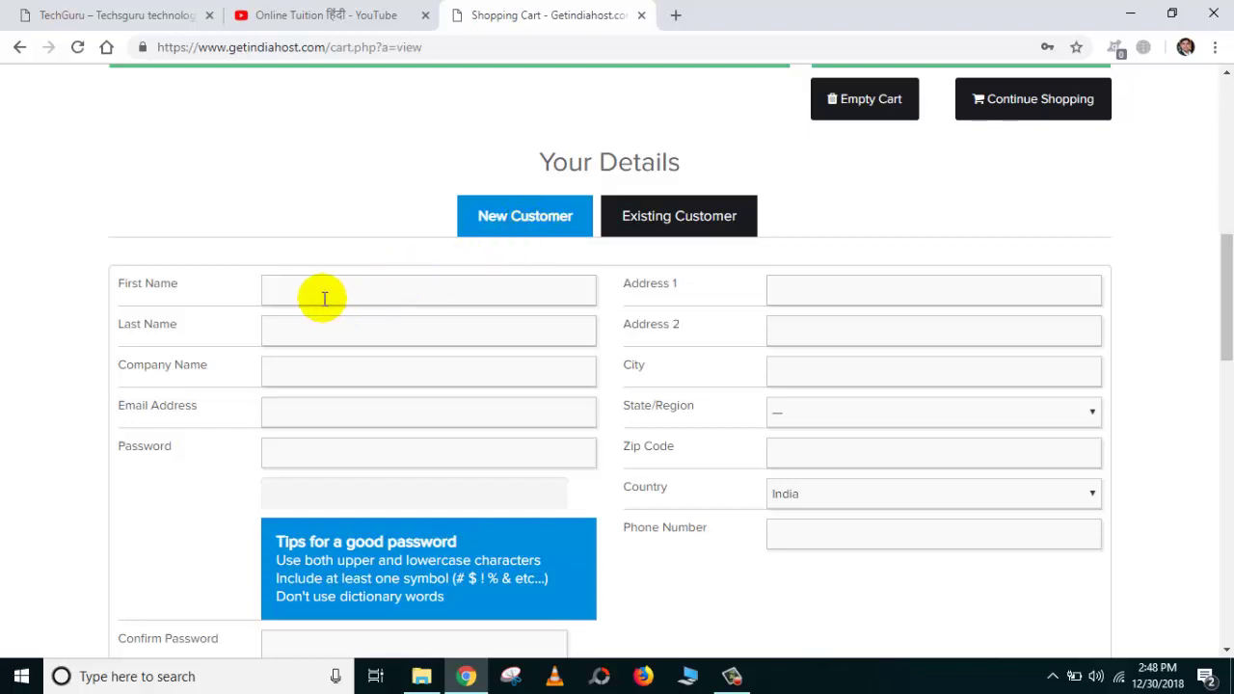
# Fill in the new customer's personal details and confirmed account password.
pyautogui.click(371, 294)
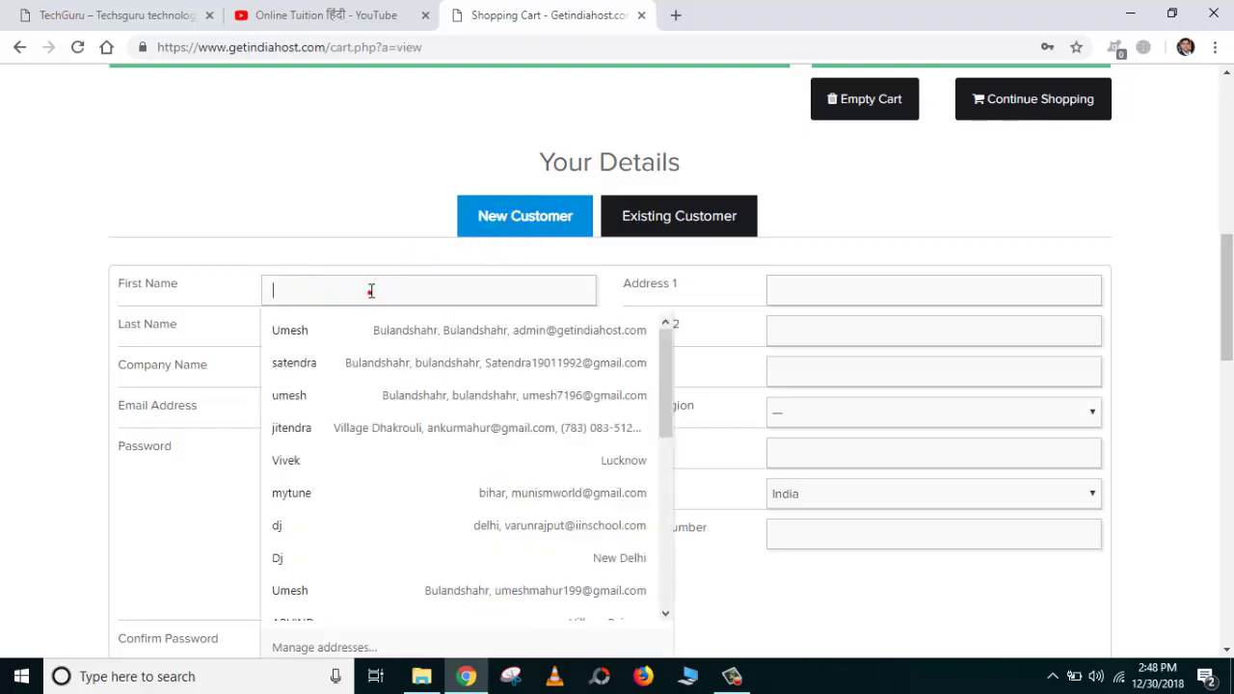
pyautogui.click(349, 285)
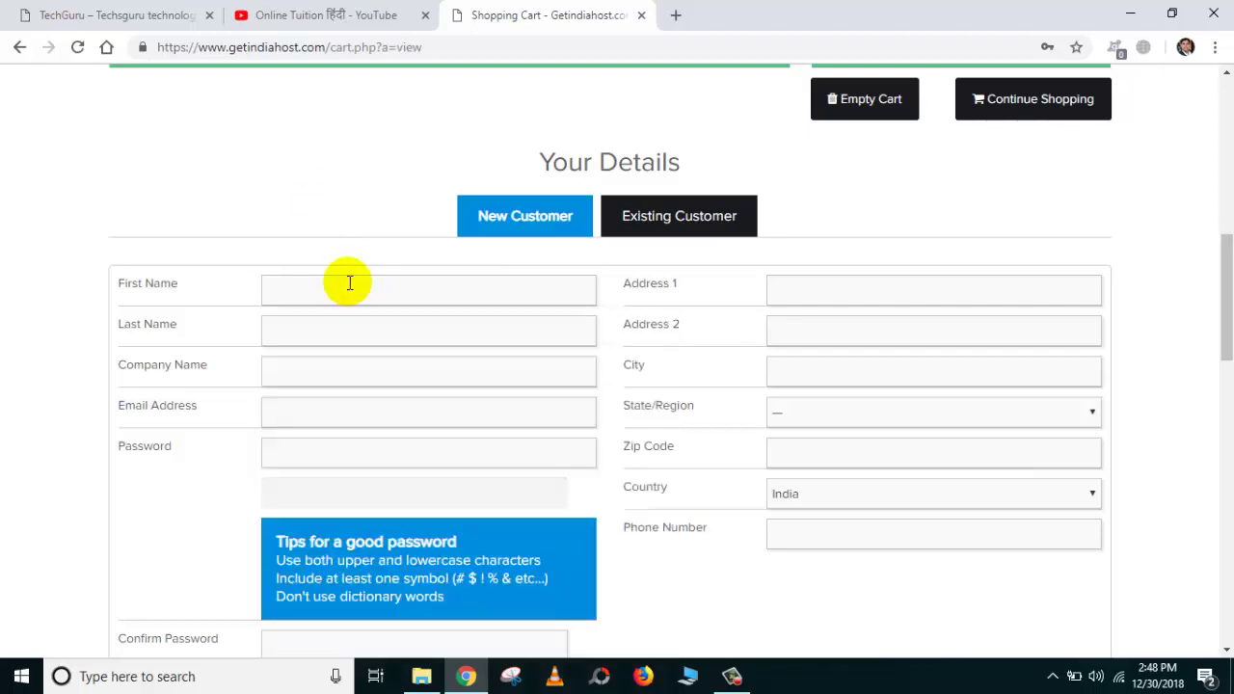
pyautogui.scroll(-5, 705, 225)
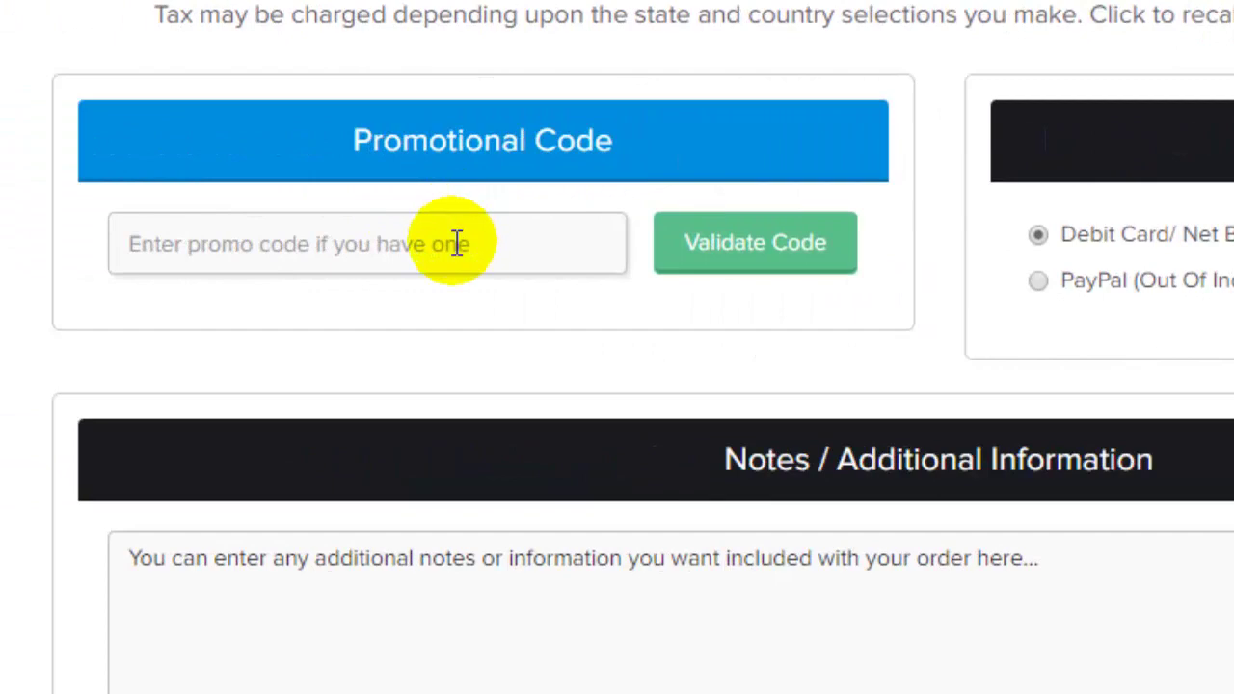
pyautogui.click(457, 243)
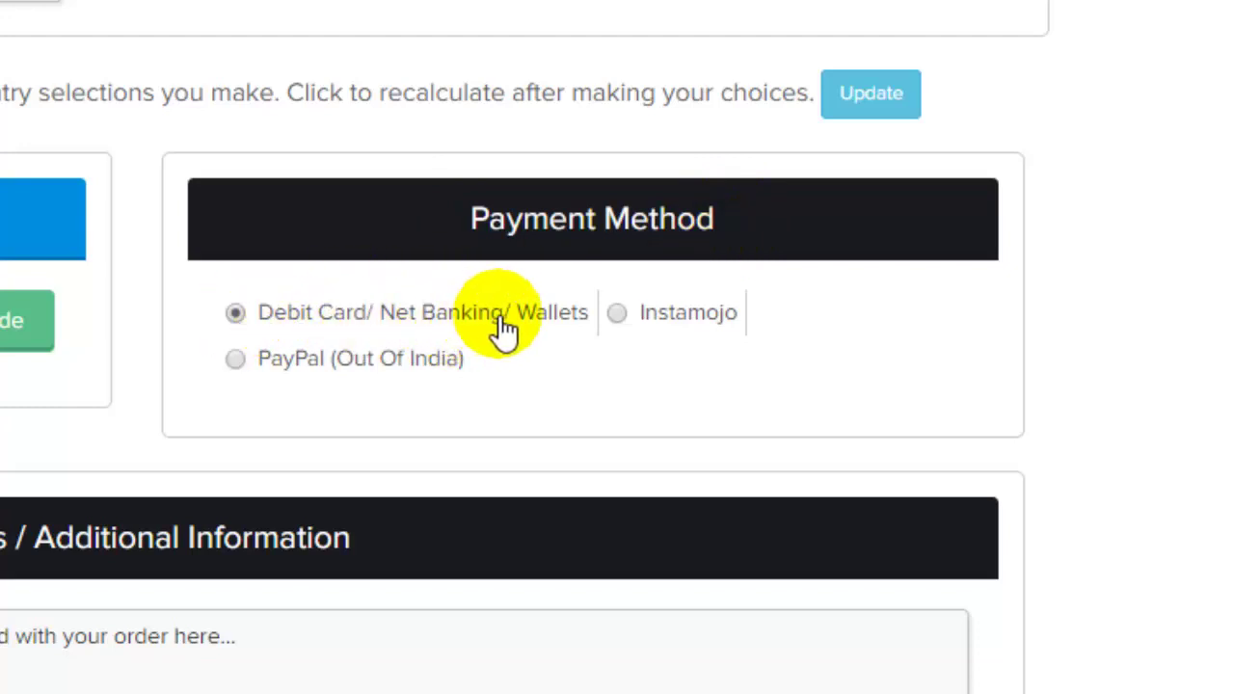
# Keep Debit Card/Net Banking/Wallets as the payment method and submit the order.
pyautogui.click(237, 314)
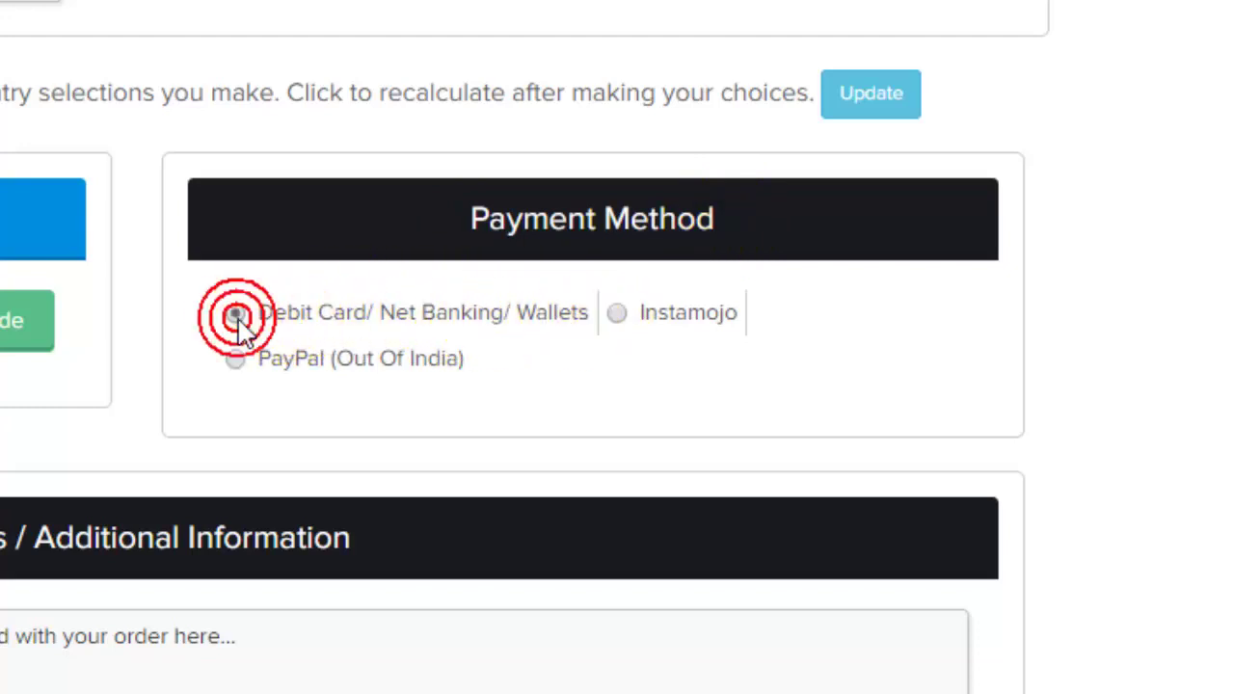
pyautogui.click(617, 313)
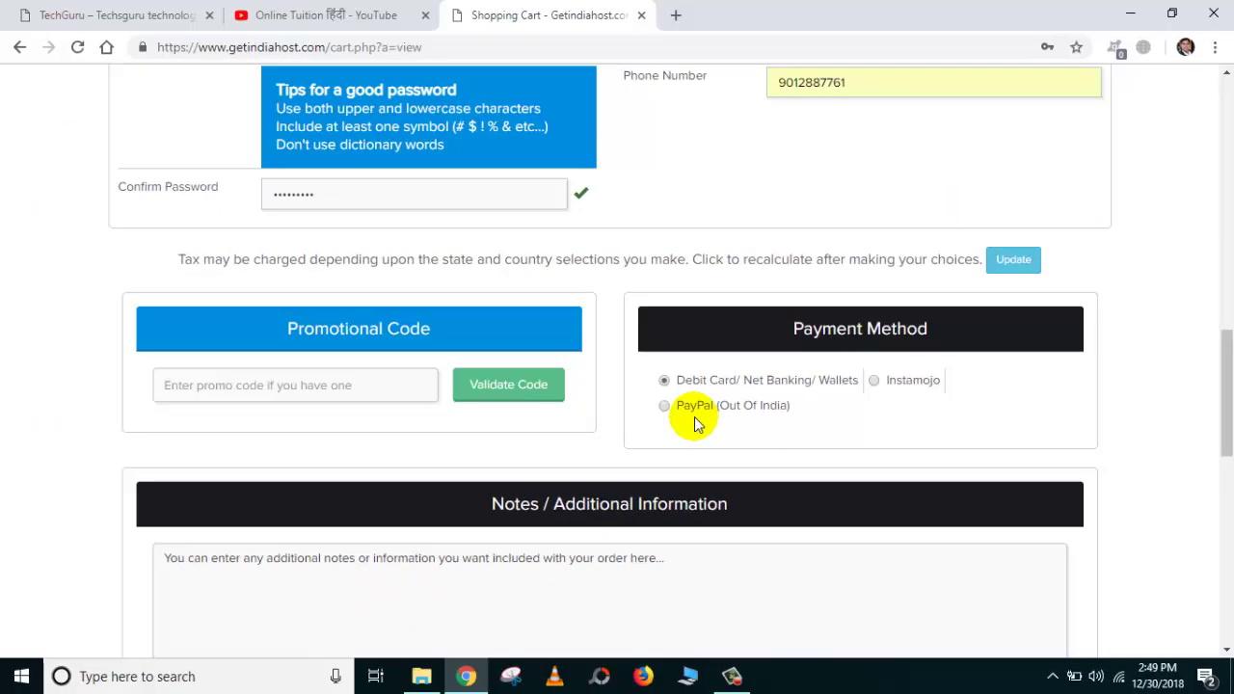
pyautogui.scroll(-1, 711, 414)
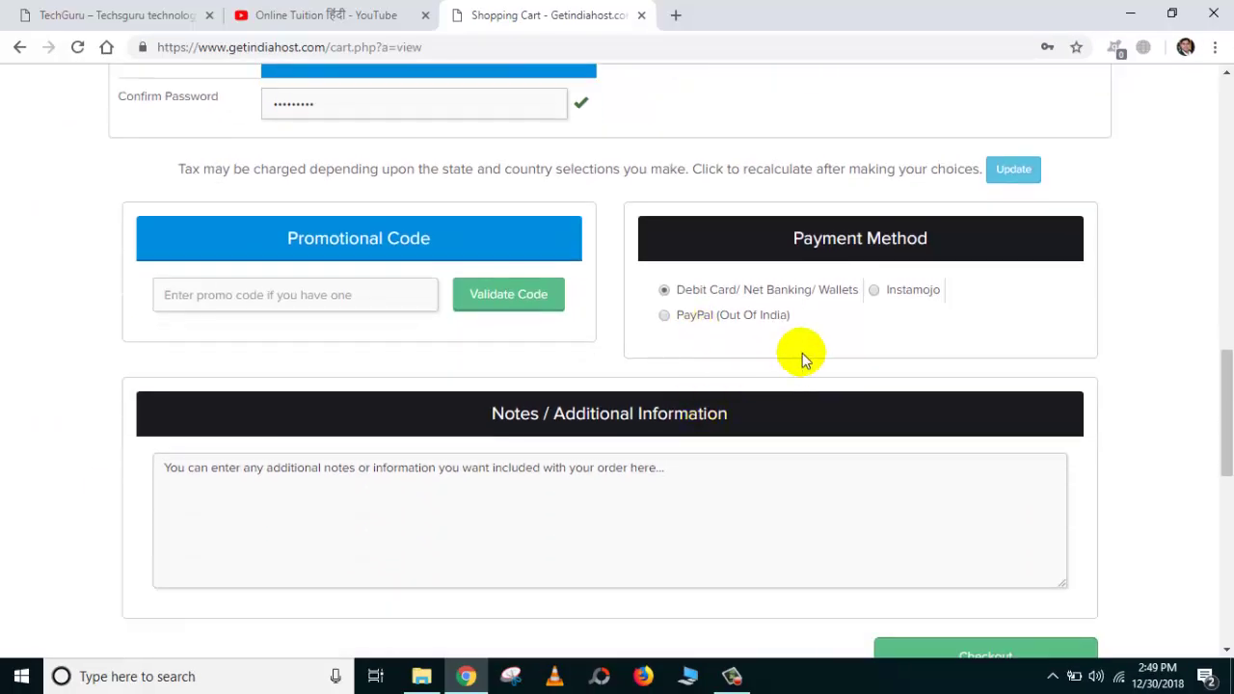
pyautogui.scroll(-4, 856, 357)
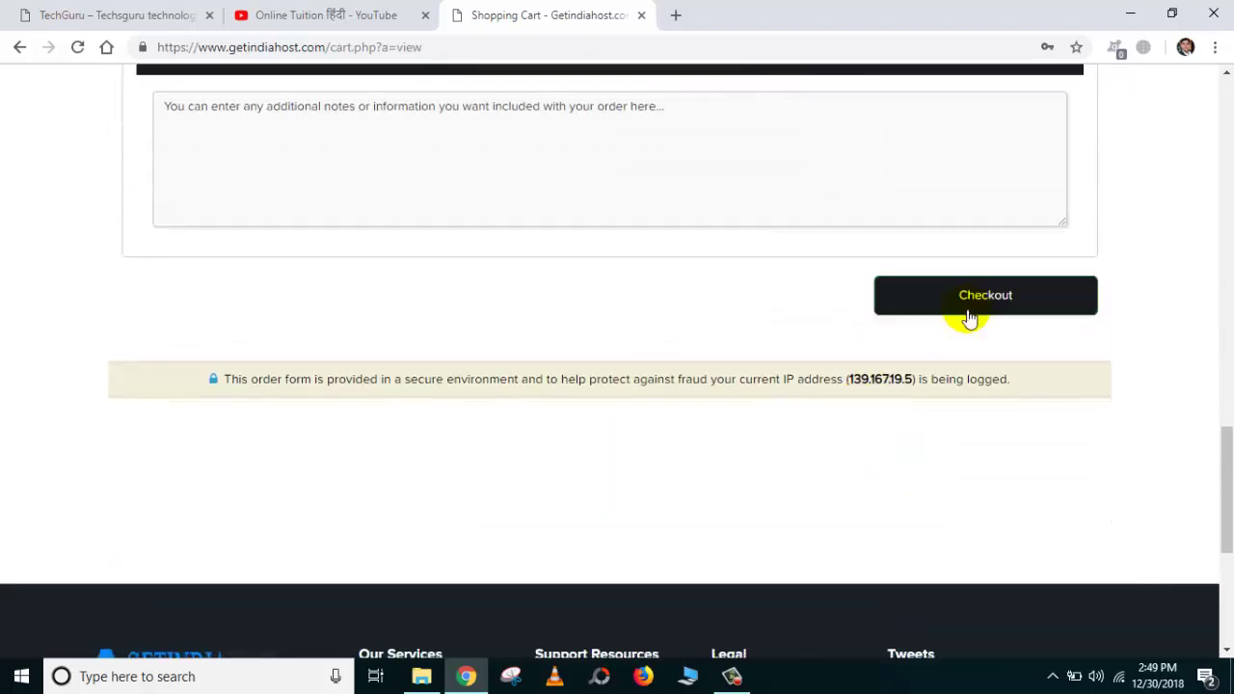
pyautogui.click(969, 318)
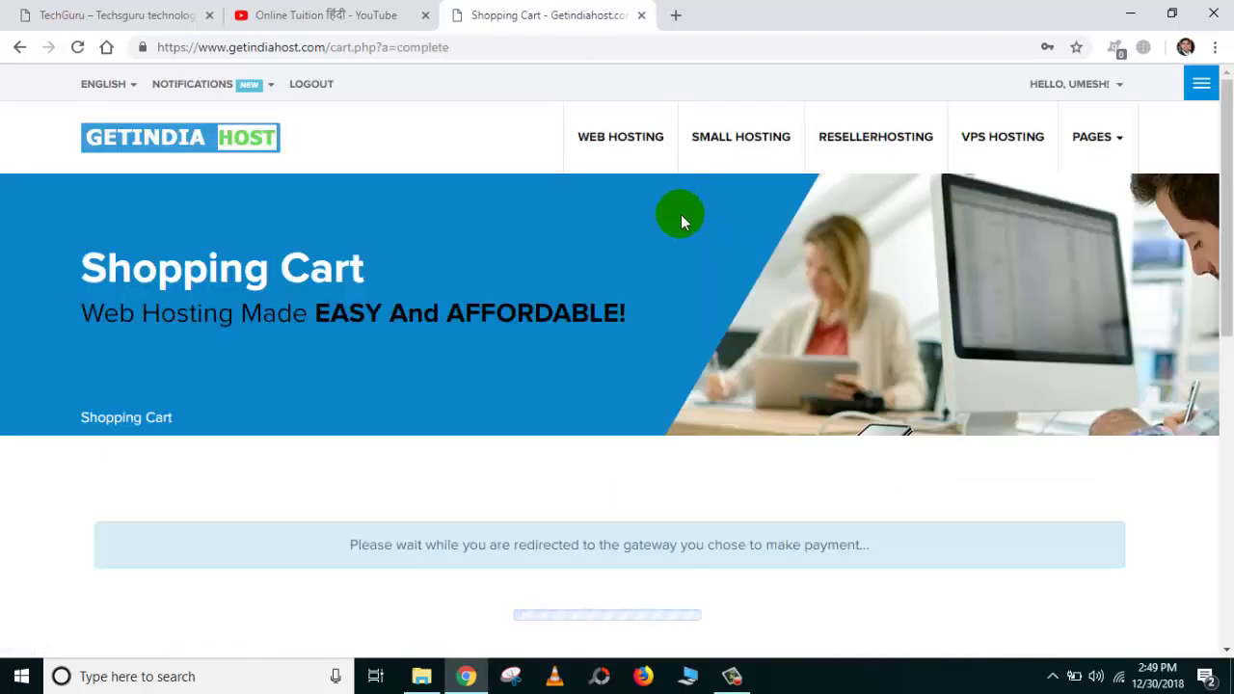
# Check the ₹17.70 amount due and browse the PayU wallet options.
pyautogui.scroll(-1, 680, 218)
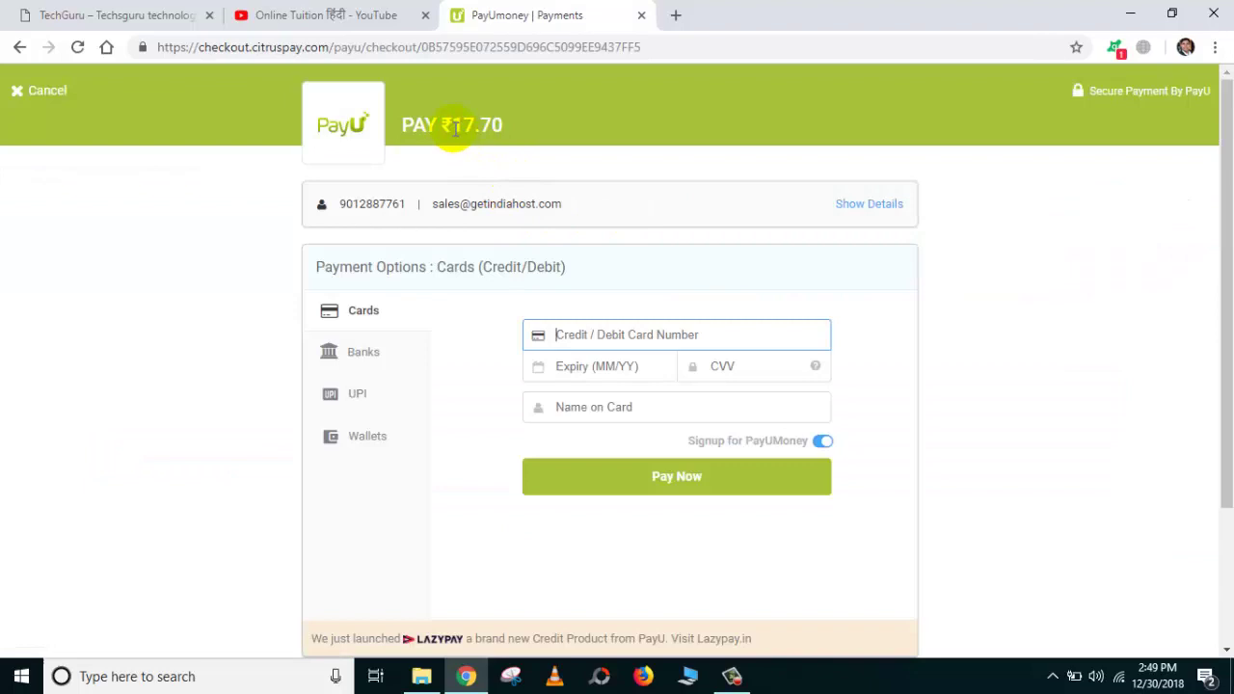
pyautogui.moveTo(456, 128); pyautogui.dragTo(518, 134)
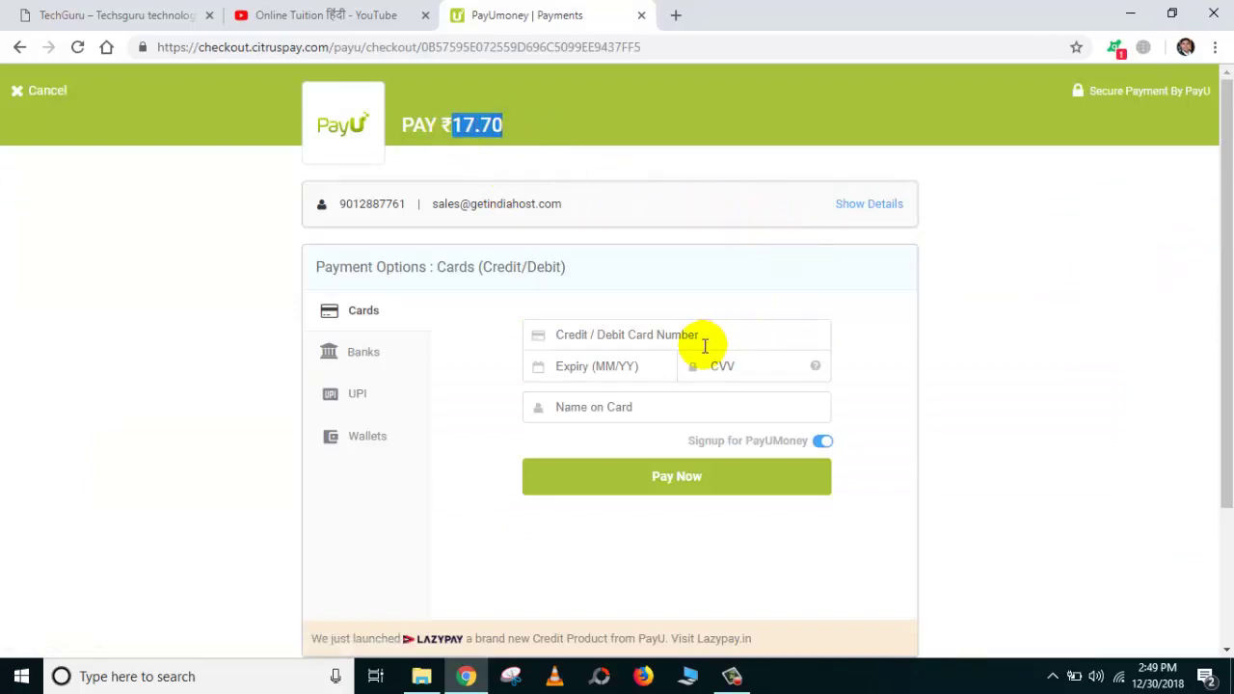
pyautogui.click(363, 440)
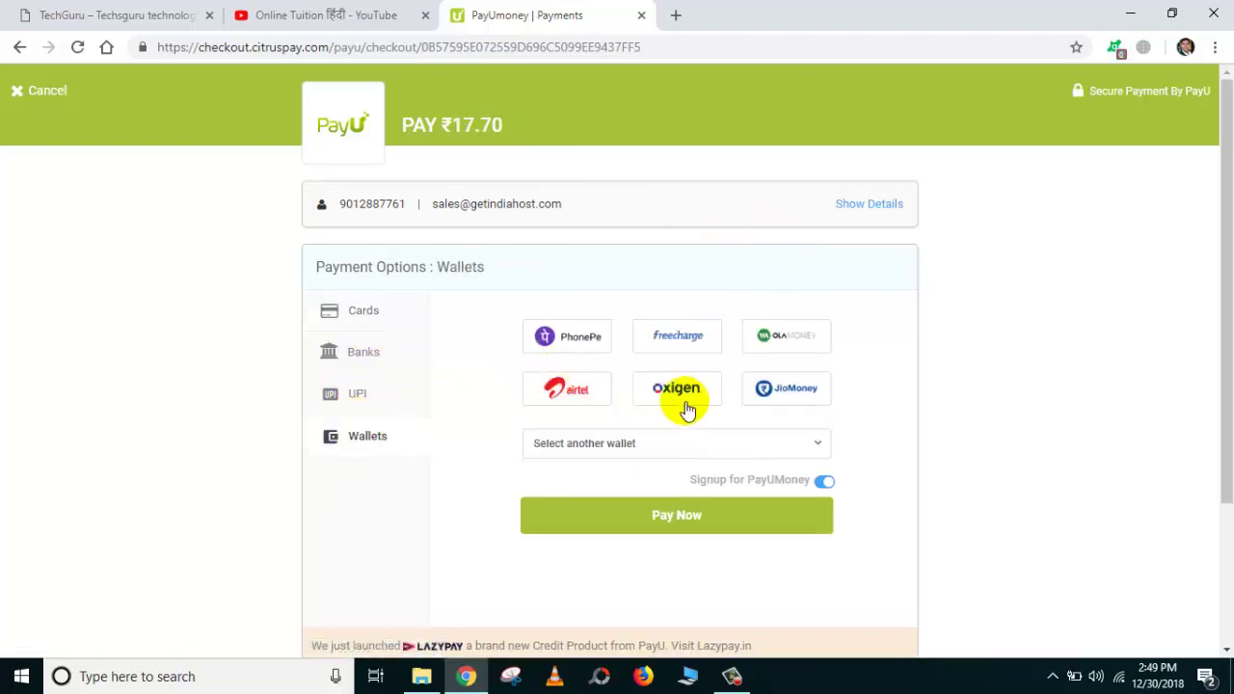
pyautogui.click(770, 449)
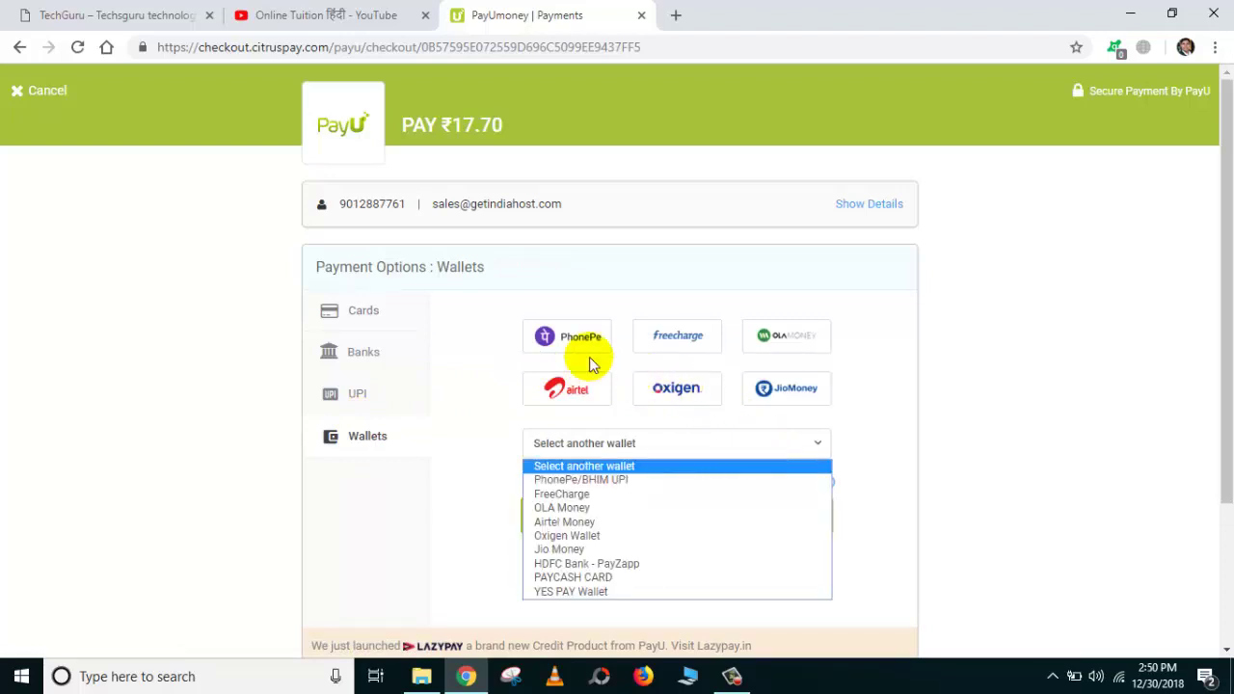
# Pay by debit card on the Cards tab with PayUMoney signup turned off.
pyautogui.click(355, 397)
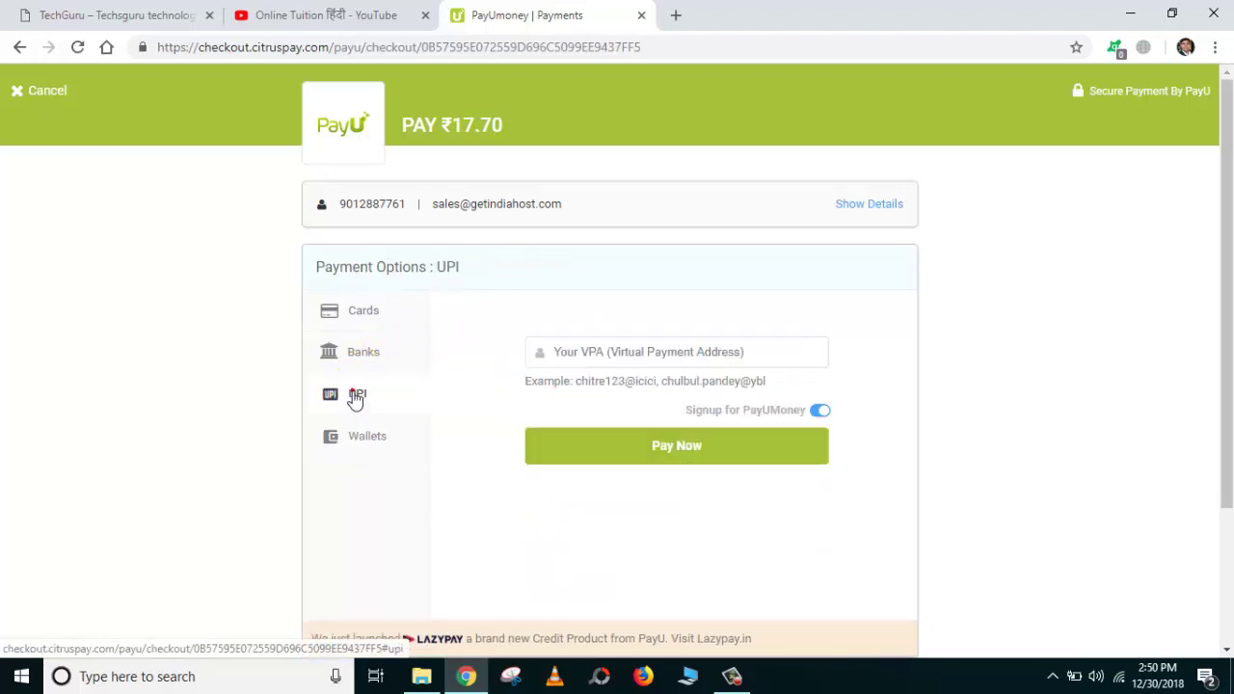
pyautogui.click(372, 316)
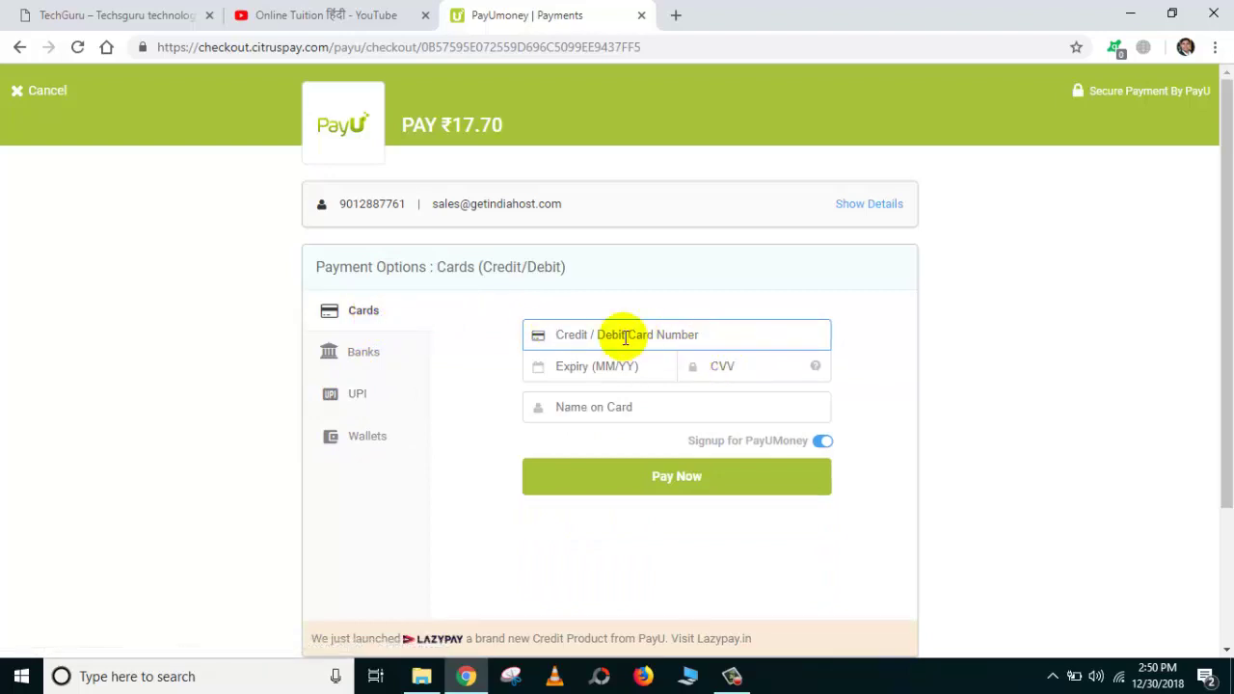
pyautogui.click(665, 326)
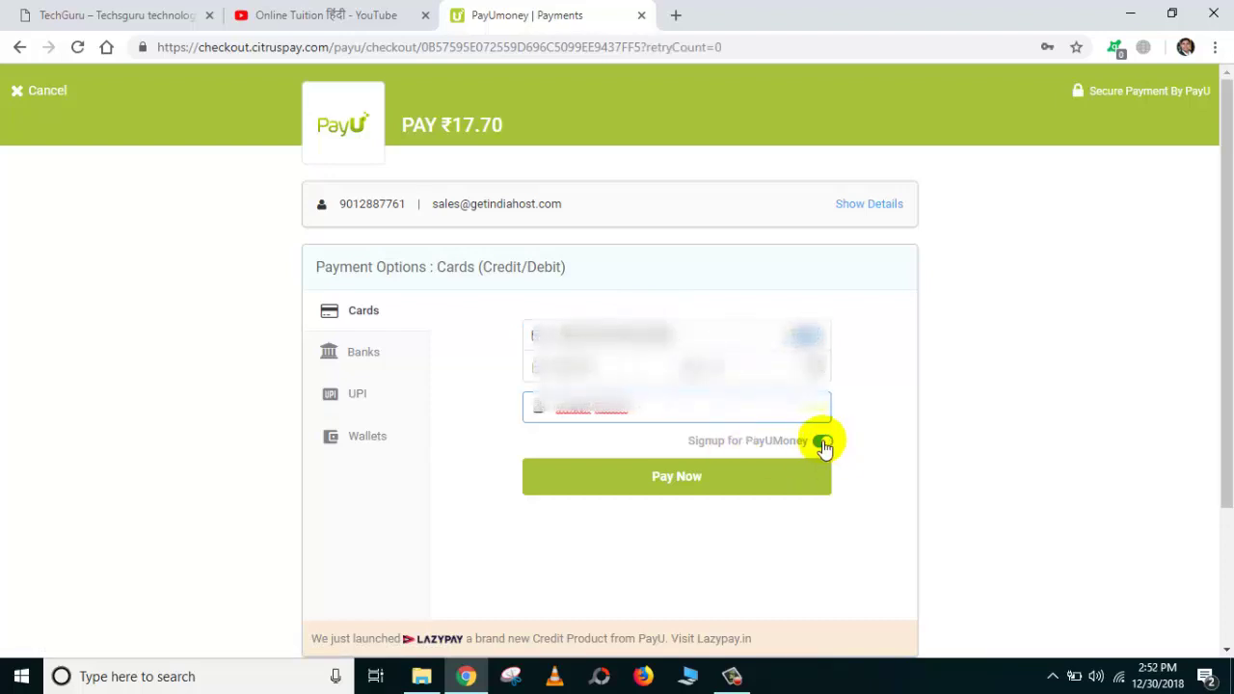
pyautogui.click(822, 443)
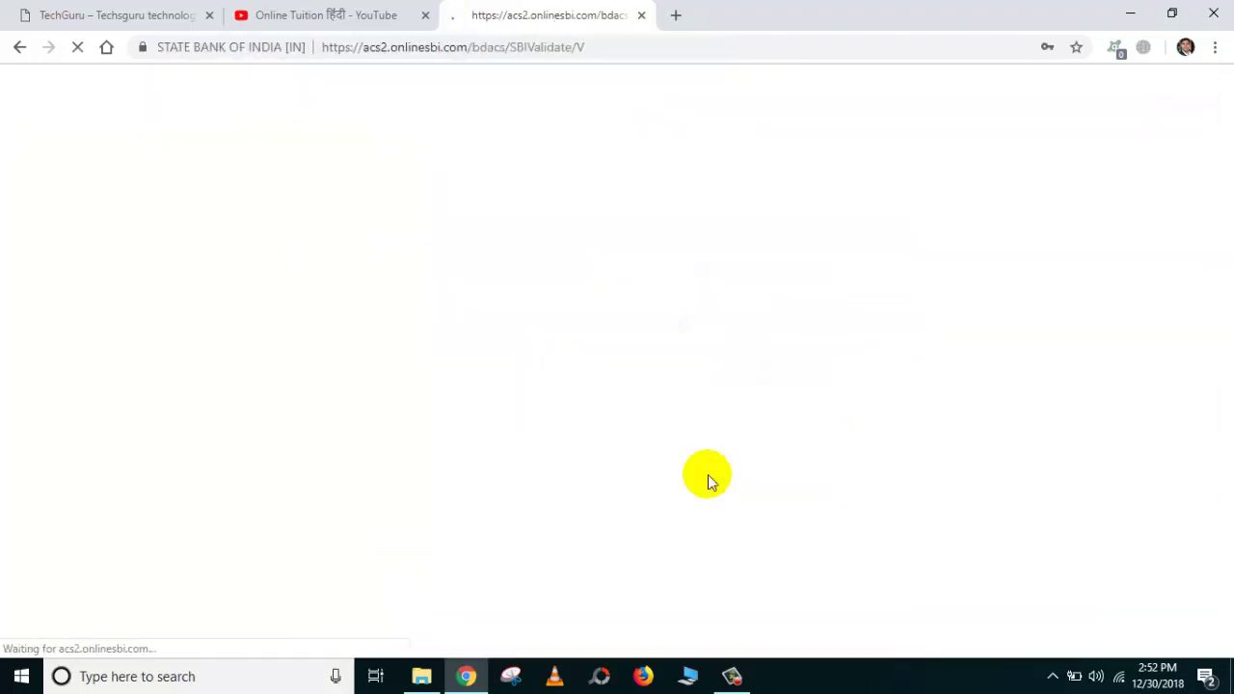
# Enter the SMS one-time password and authorise the ₹17.70 payment.
pyautogui.click(602, 349)
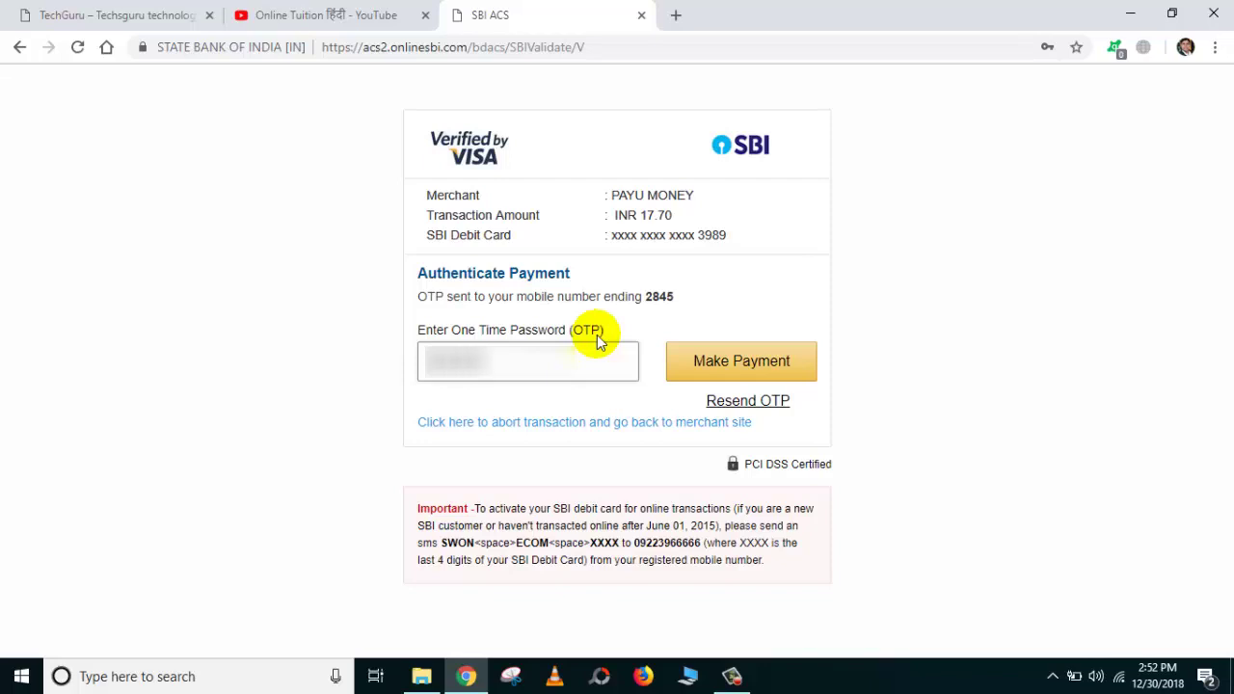
pyautogui.click(743, 367)
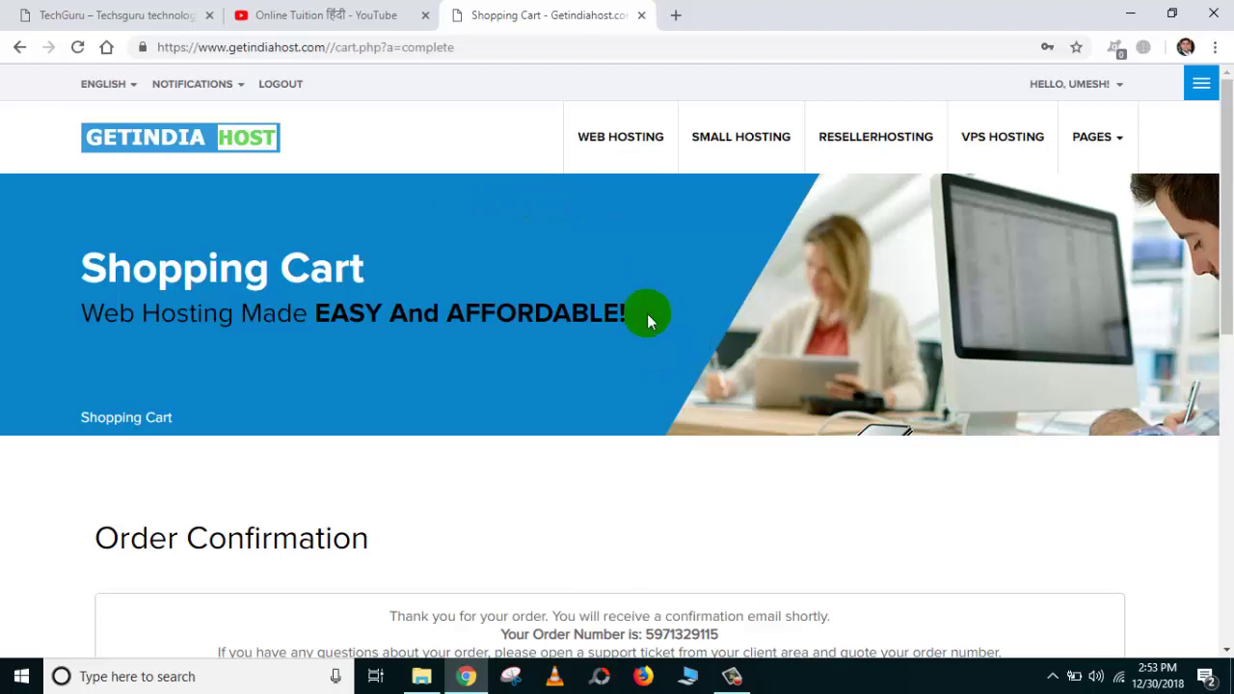
# Go to the GetIndiaHost Client Area.
pyautogui.moveTo(417, 47); pyautogui.dragTo(570, 67)
pyautogui.scroll(-3, 585, 425)
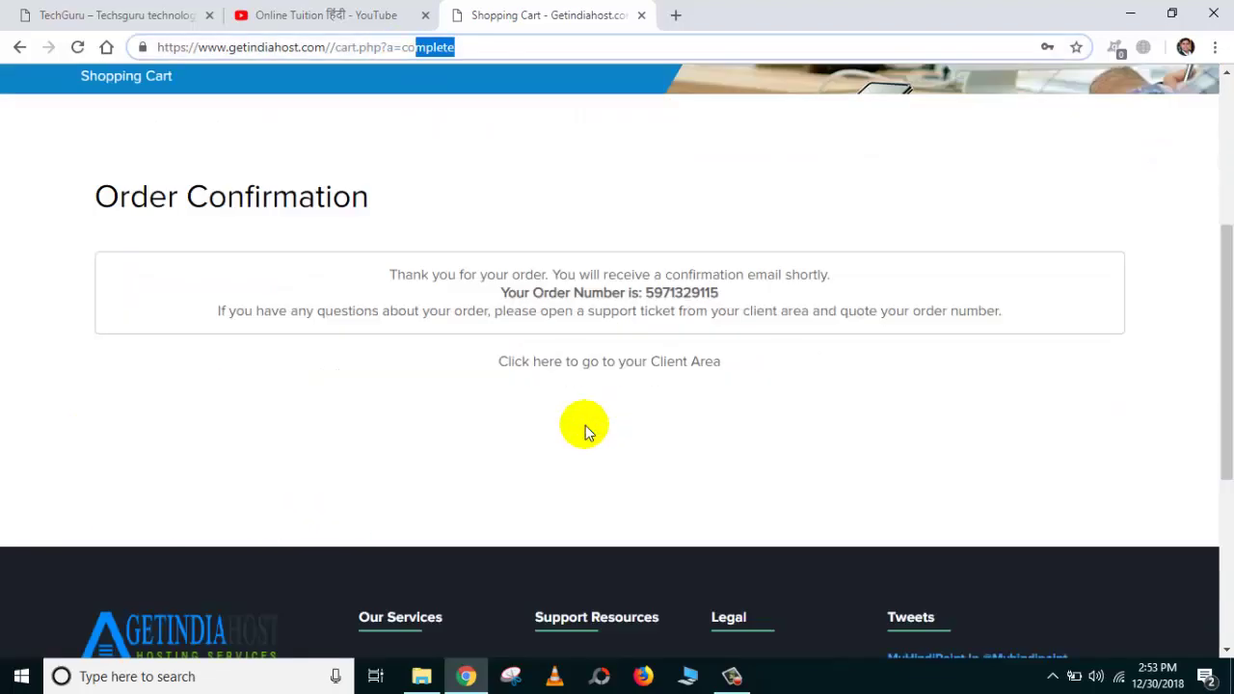
pyautogui.scroll(-1, 585, 425)
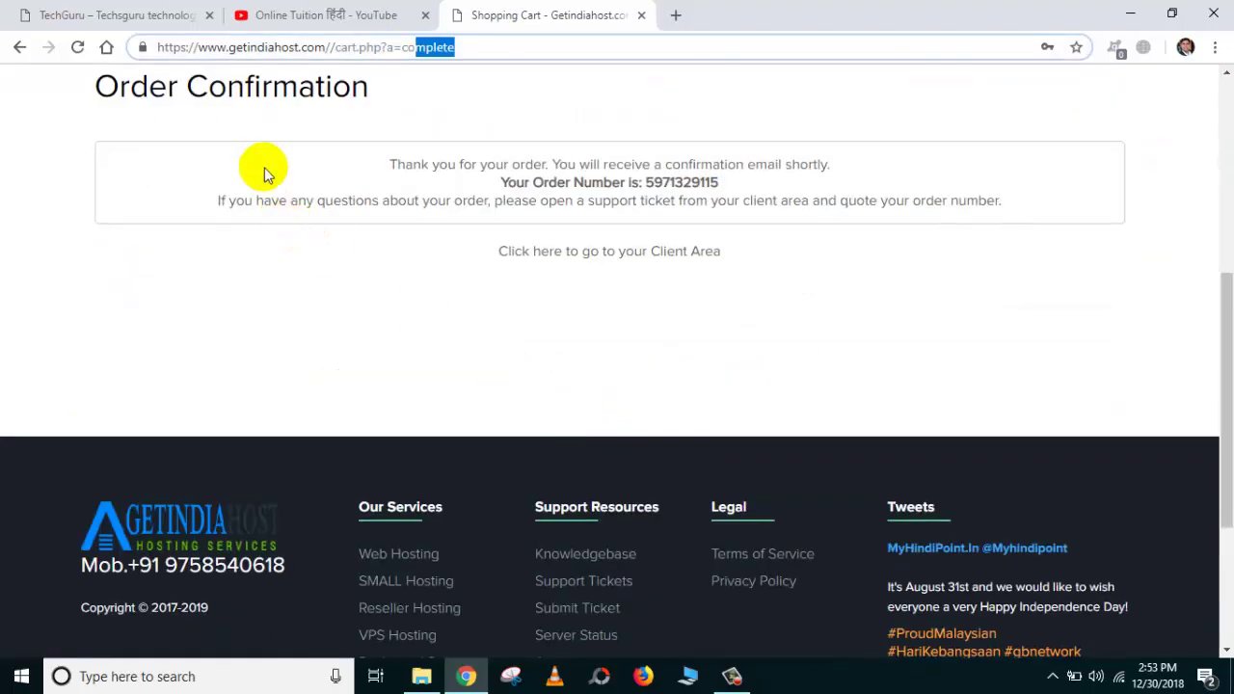
pyautogui.click(589, 255)
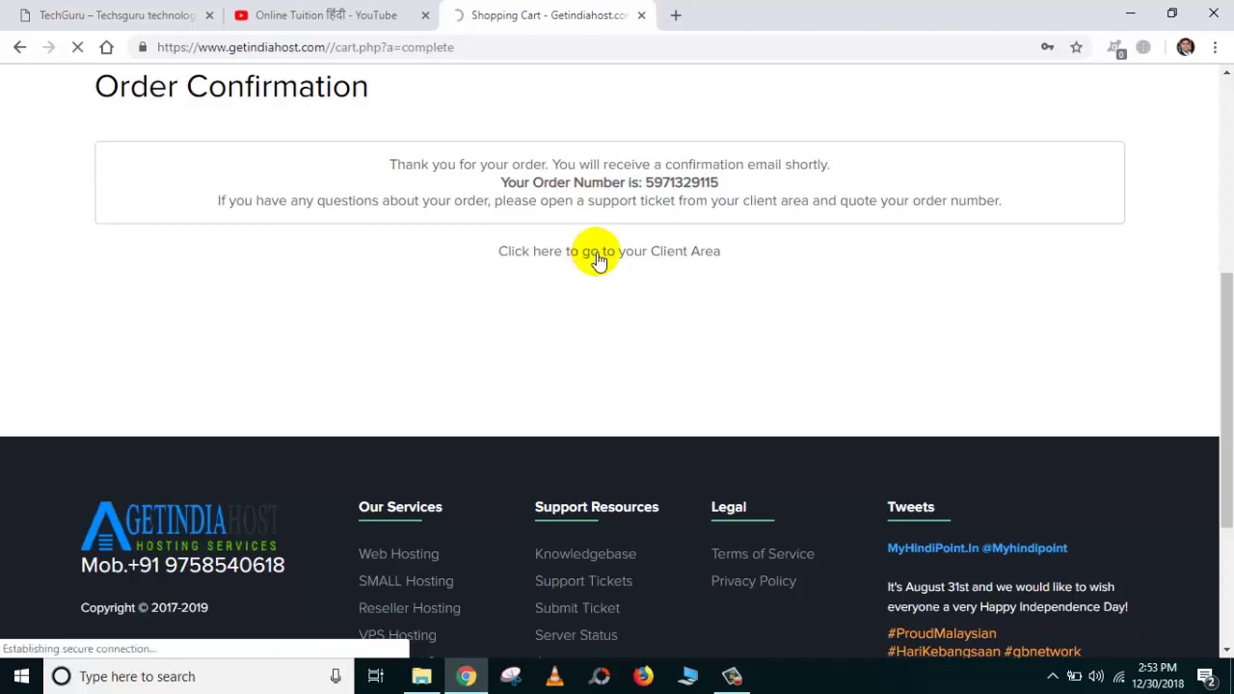
pyautogui.scroll(-1, 748, 226)
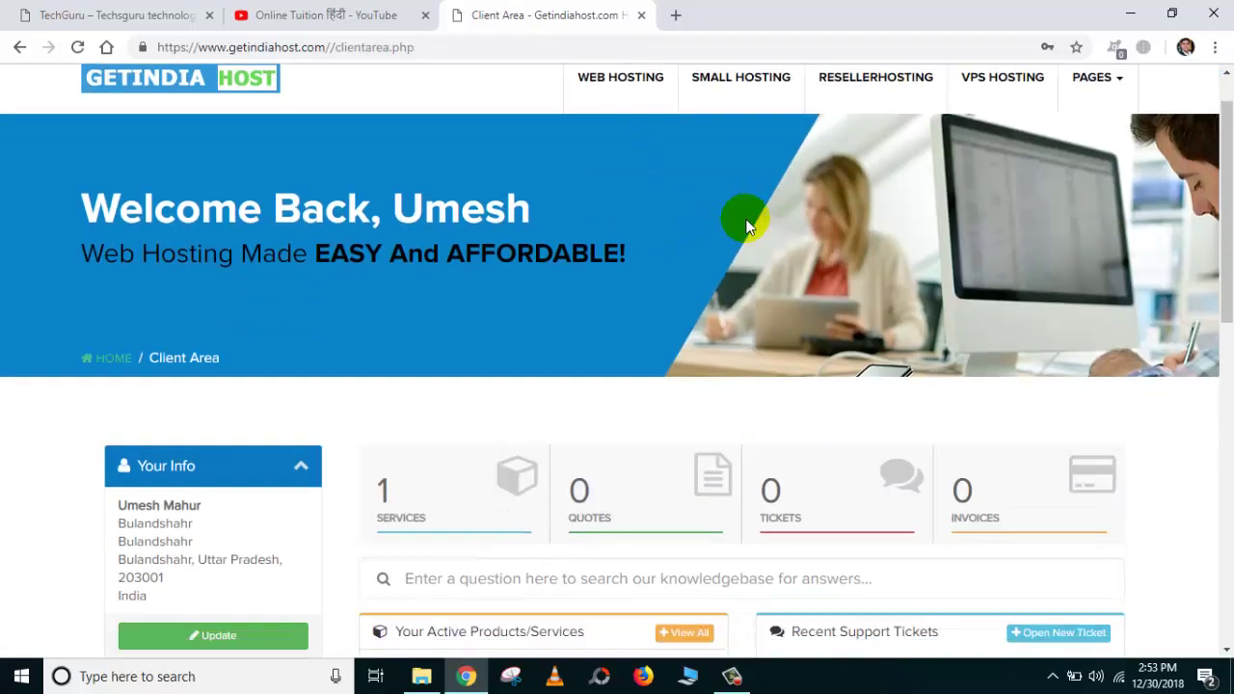
pyautogui.scroll(-3, 748, 227)
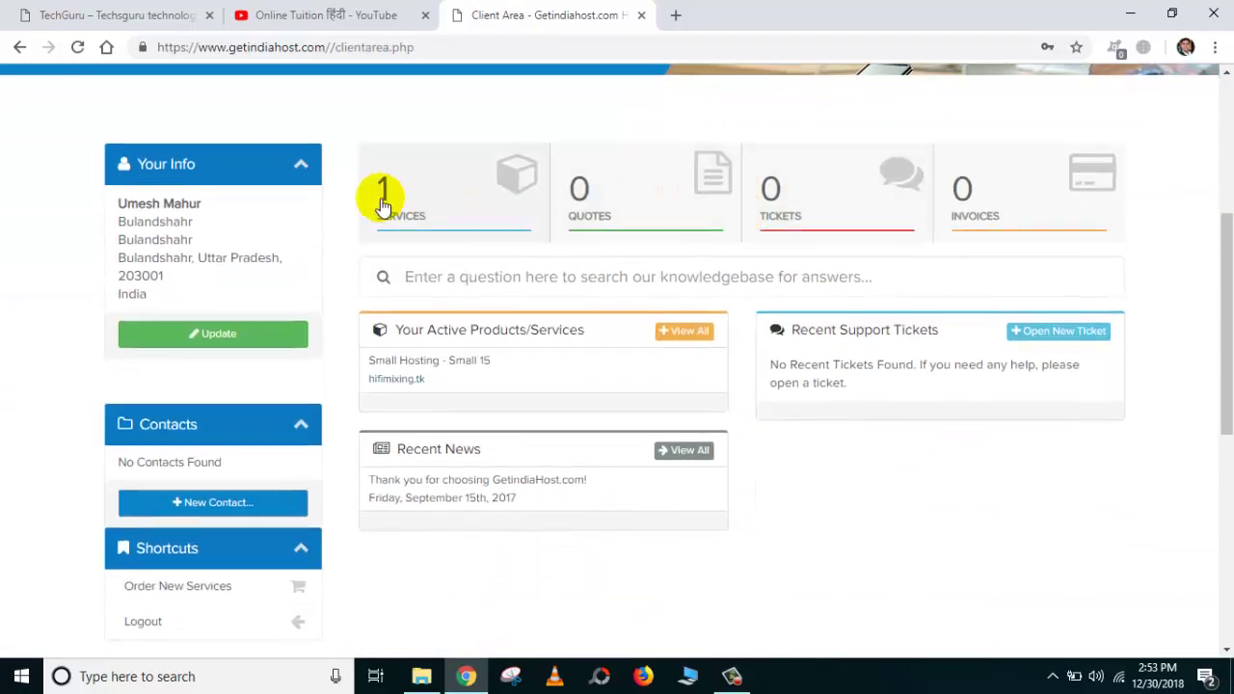
# List the hosting services and check that hifimixing.tk shows an empty Index of / page.
pyautogui.click(439, 214)
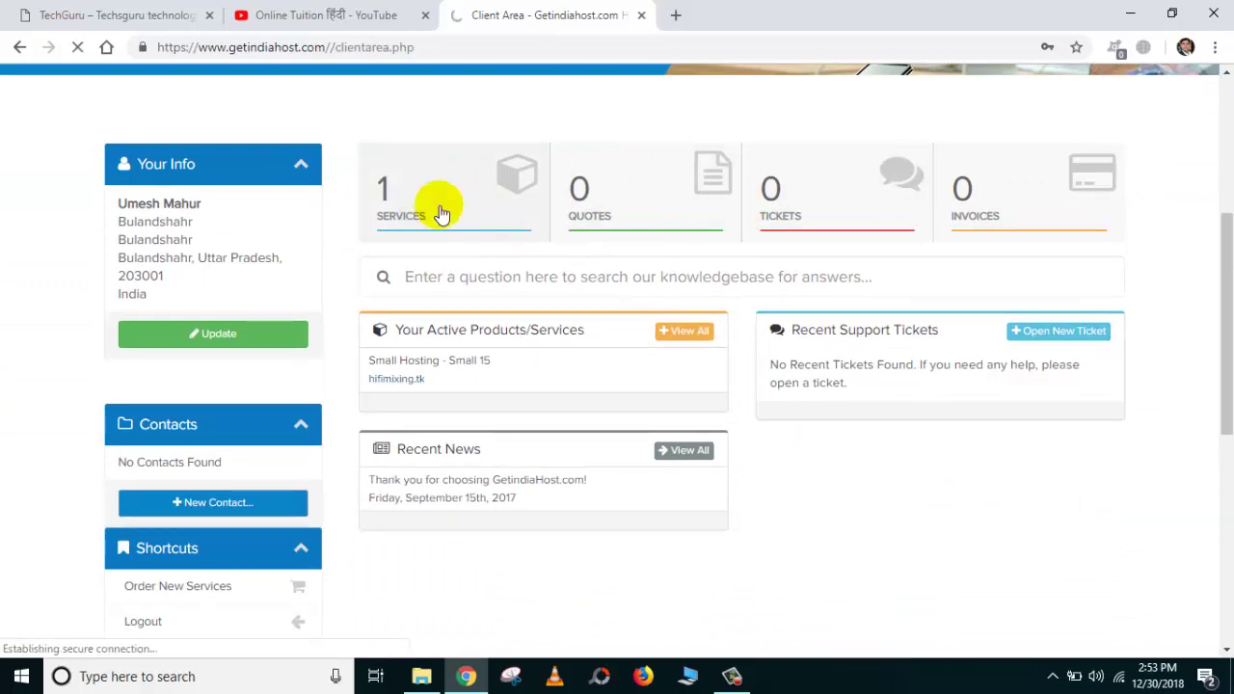
pyautogui.scroll(-3, 468, 229)
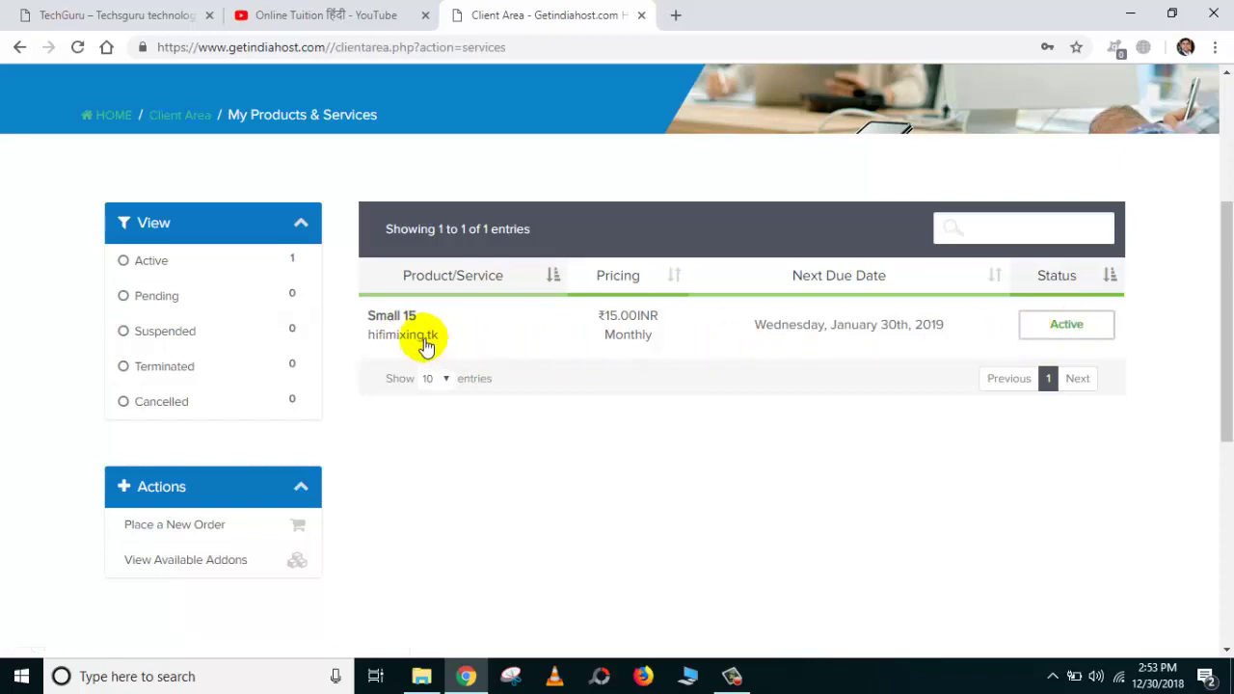
pyautogui.click(424, 337)
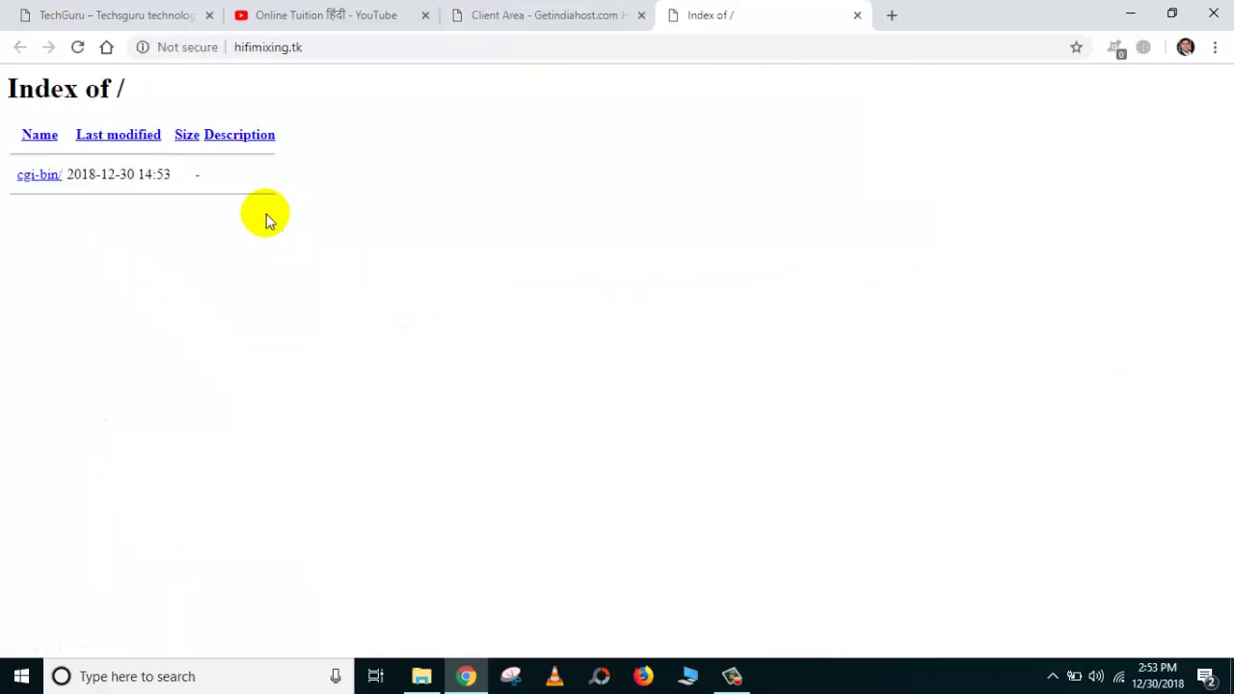
pyautogui.tripleClick(10, 87)
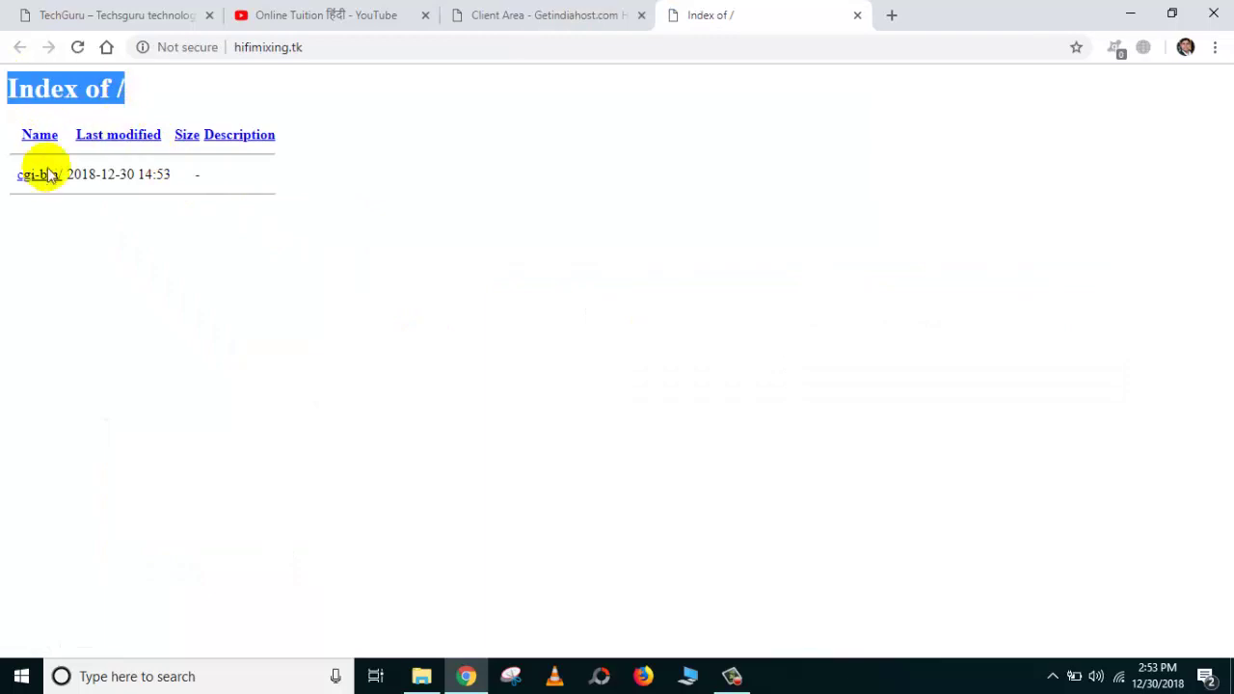
pyautogui.click(857, 16)
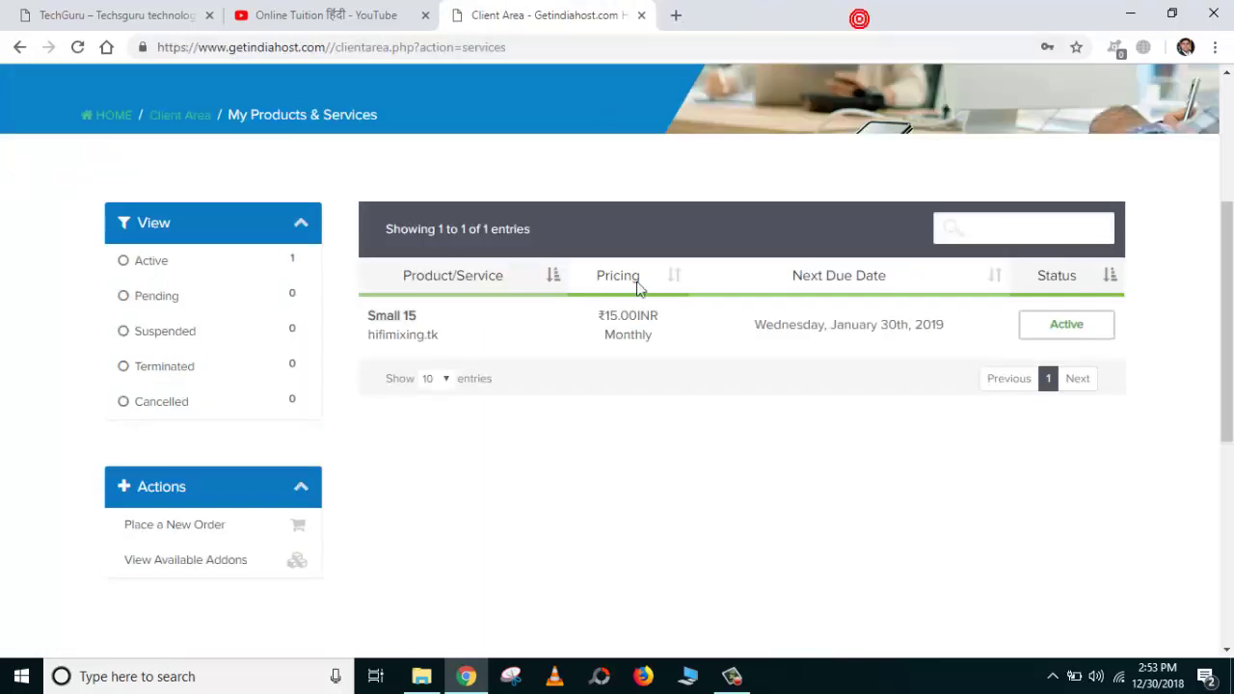
# Open Product Details for the Small 15 hosting package of hifimixing.tk.
pyautogui.click(1093, 330)
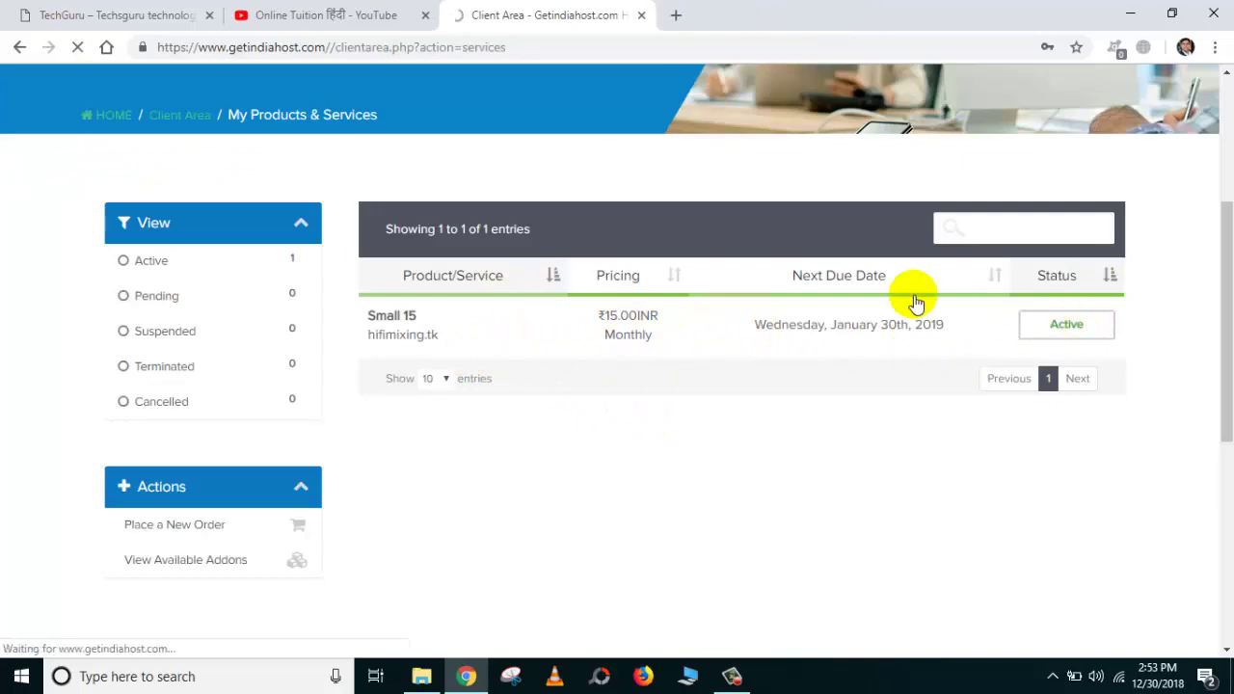
pyautogui.scroll(-4, 681, 341)
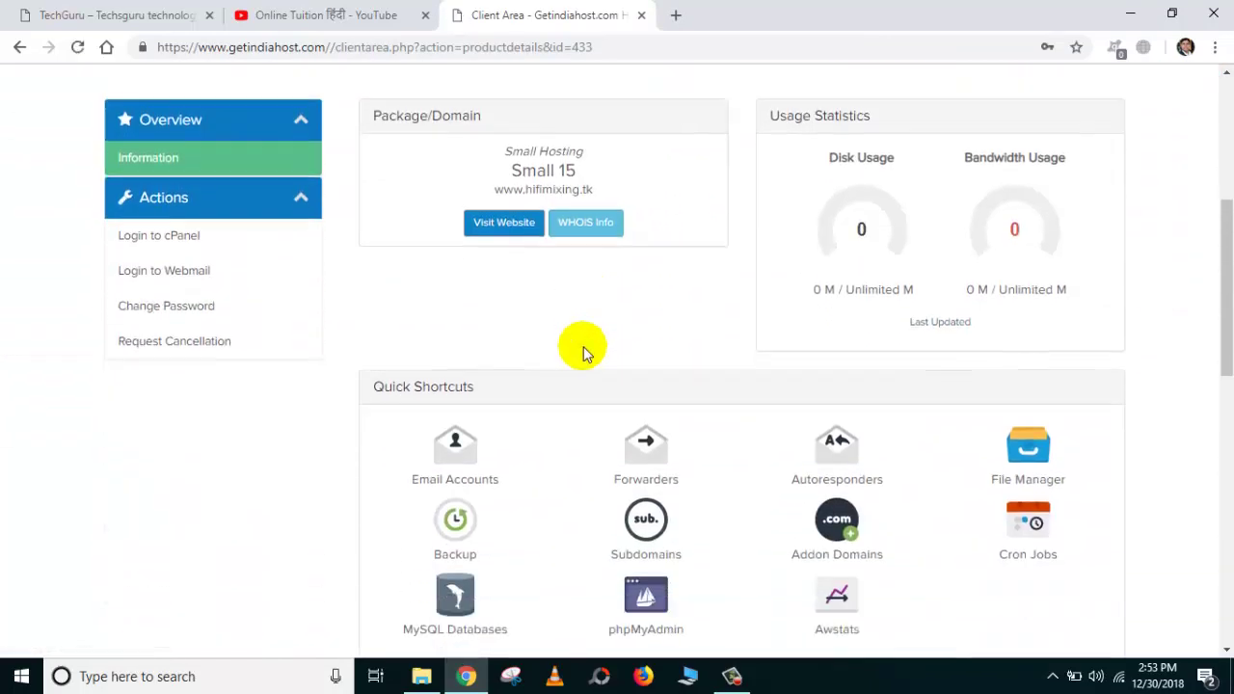
pyautogui.scroll(-2, 675, 309)
pyautogui.scroll(3, 829, 250)
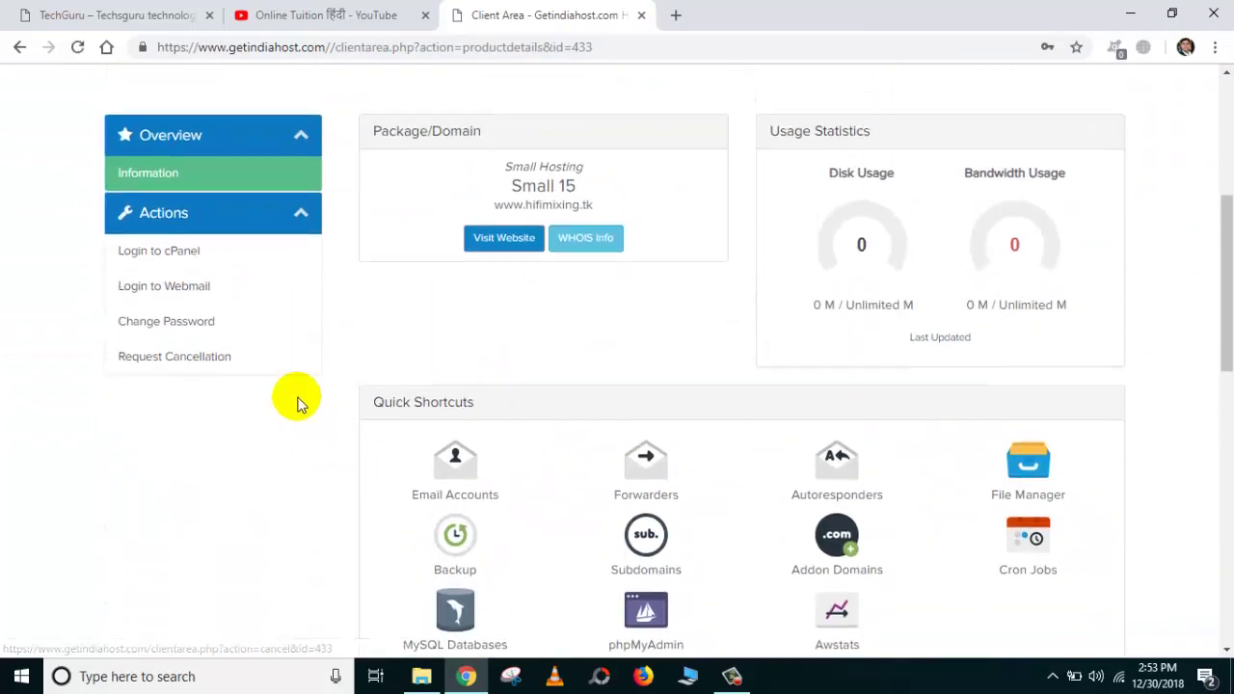
pyautogui.scroll(1, 297, 403)
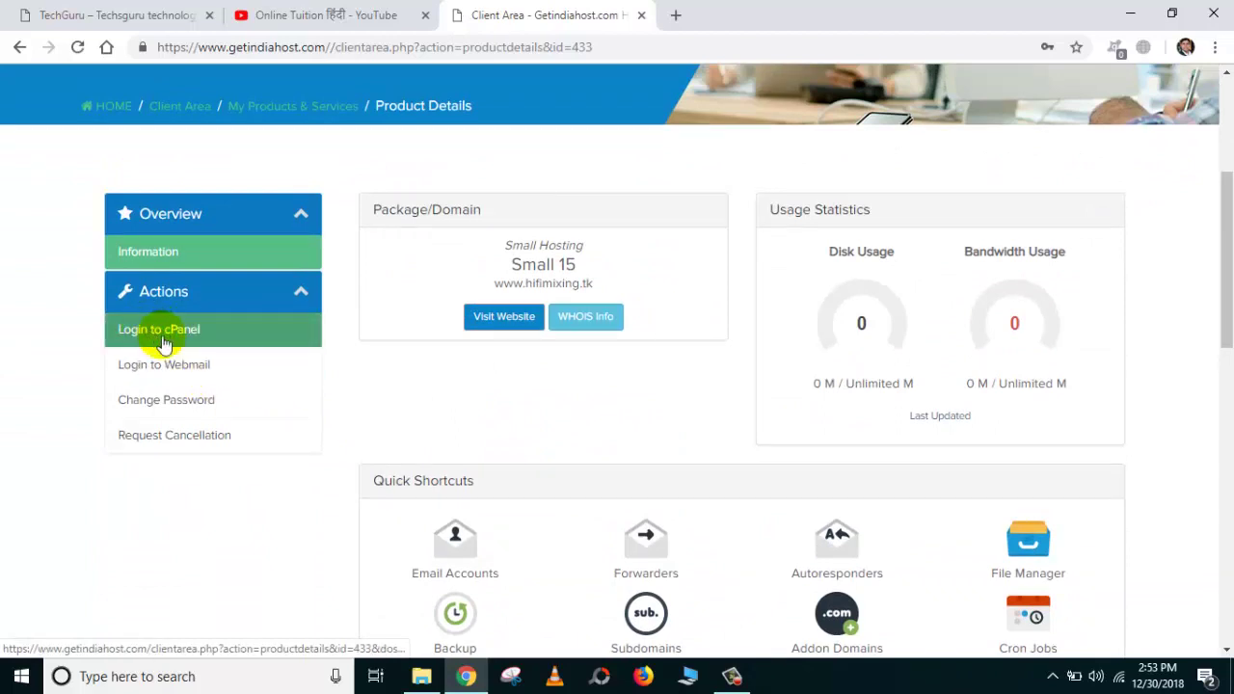
# Log in to cPanel, proceeding past the certificate privacy warning.
pyautogui.click(166, 338)
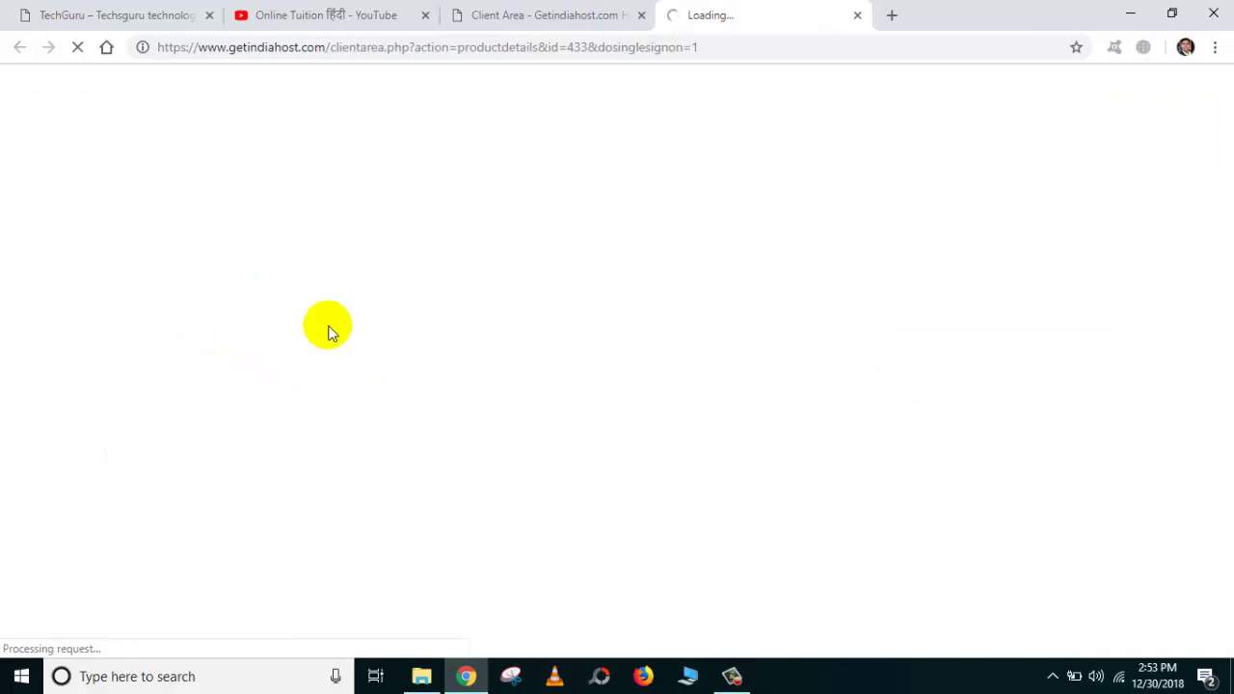
pyautogui.click(145, 17)
pyautogui.scroll(3, 248, 165)
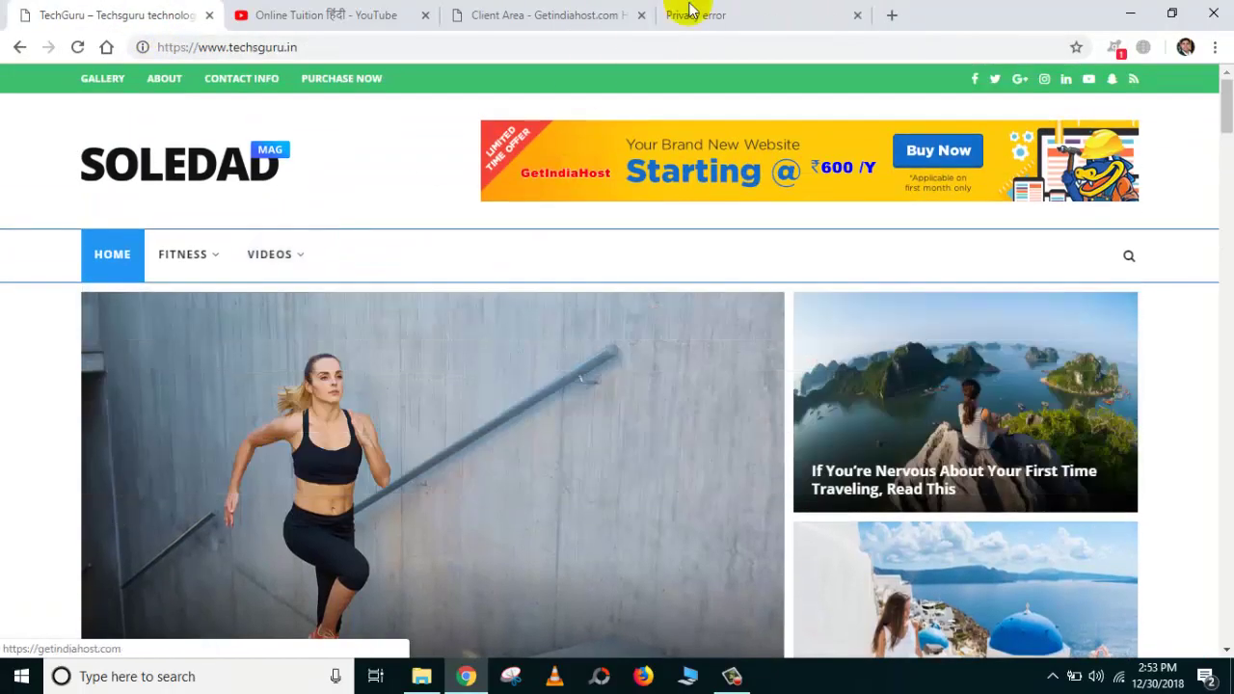
pyautogui.click(739, 12)
pyautogui.click(405, 509)
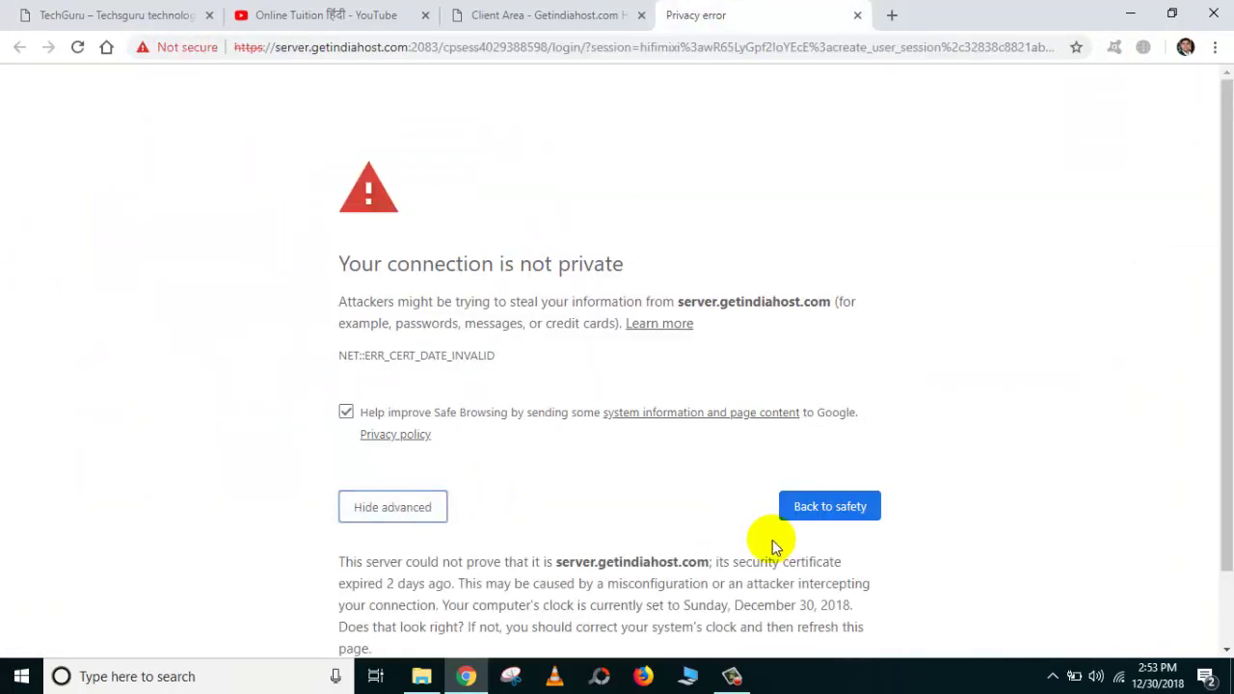
pyautogui.scroll(-2, 681, 536)
pyautogui.click(538, 603)
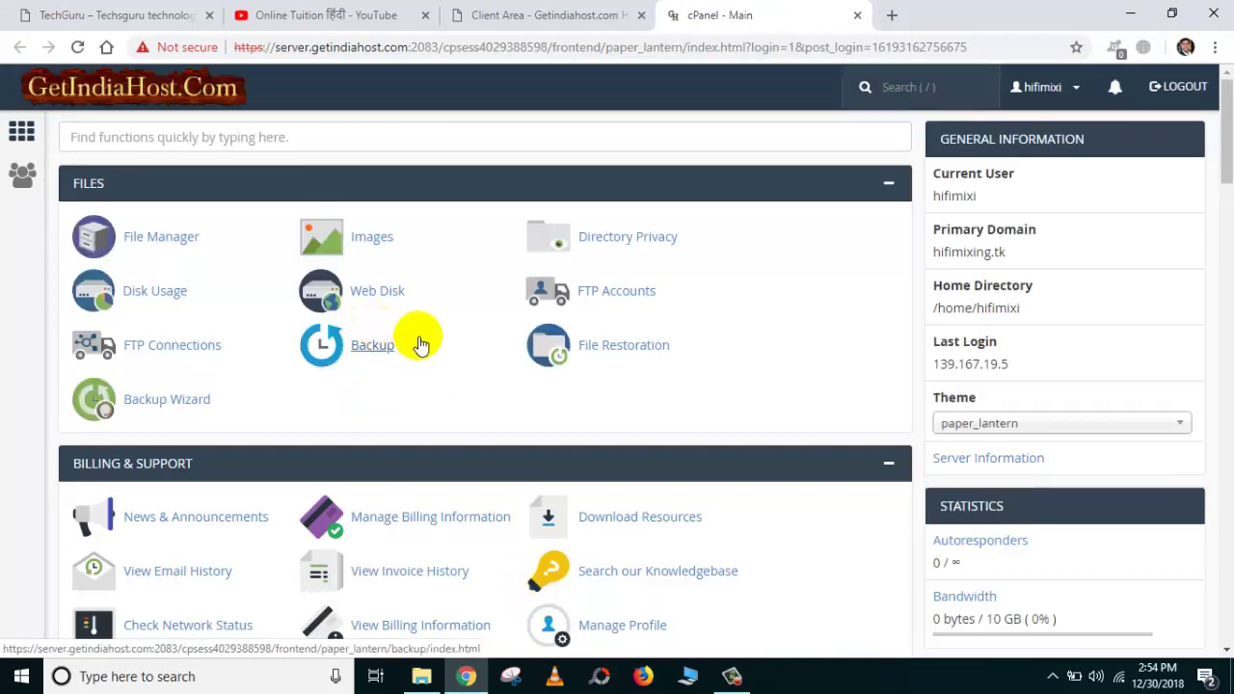
# Open the WordPress installer under Softaculous Apps Installer.
pyautogui.scroll(-1, 514, 250)
pyautogui.scroll(-20, 514, 251)
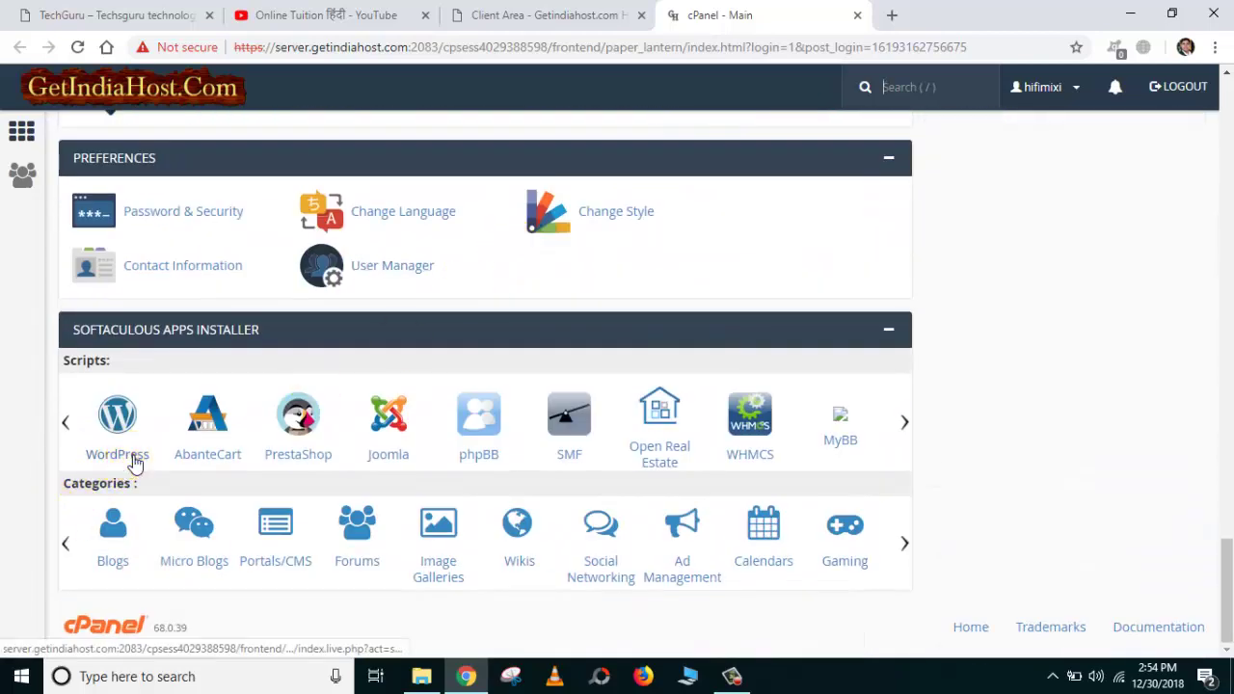
pyautogui.click(132, 462)
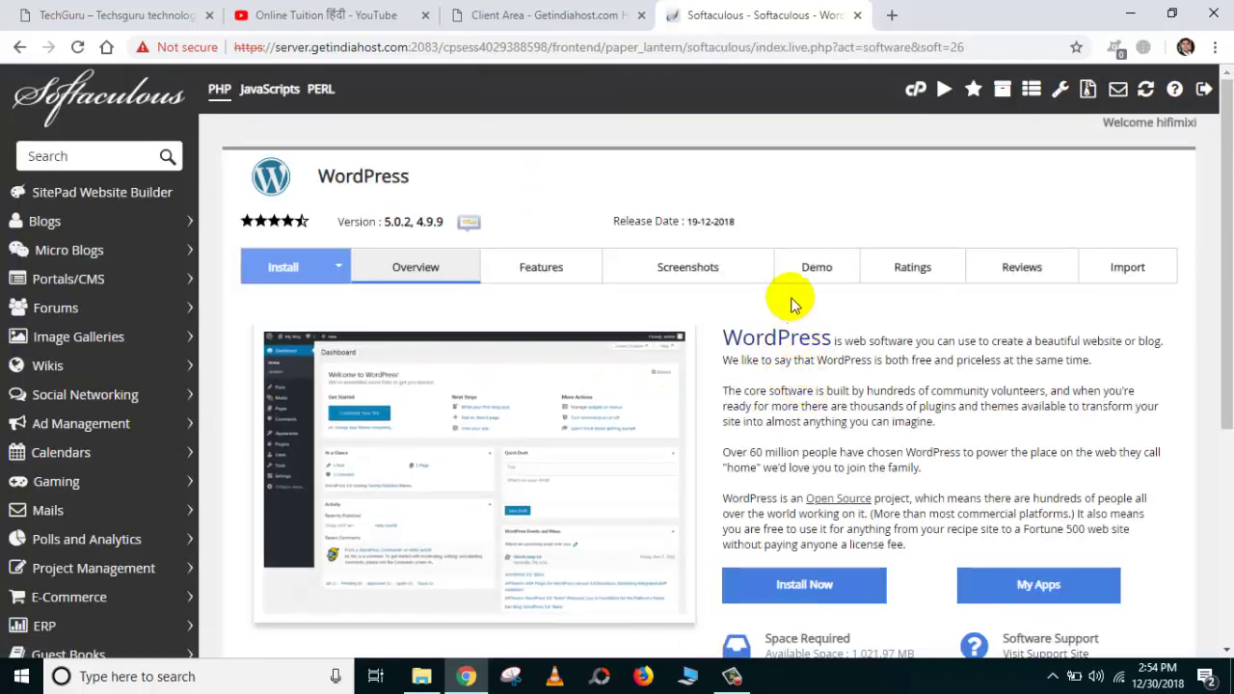
# Open the WordPress install form and choose version 4.9.9.
pyautogui.scroll(-1, 803, 278)
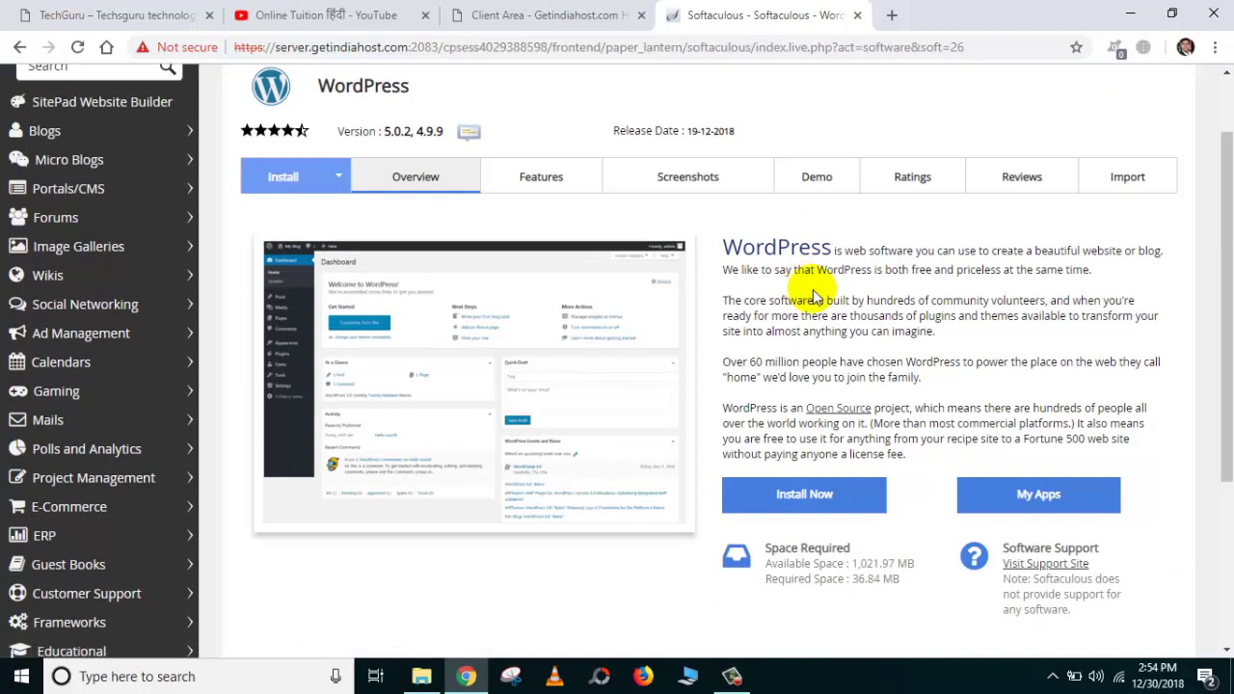
pyautogui.scroll(-3, 812, 297)
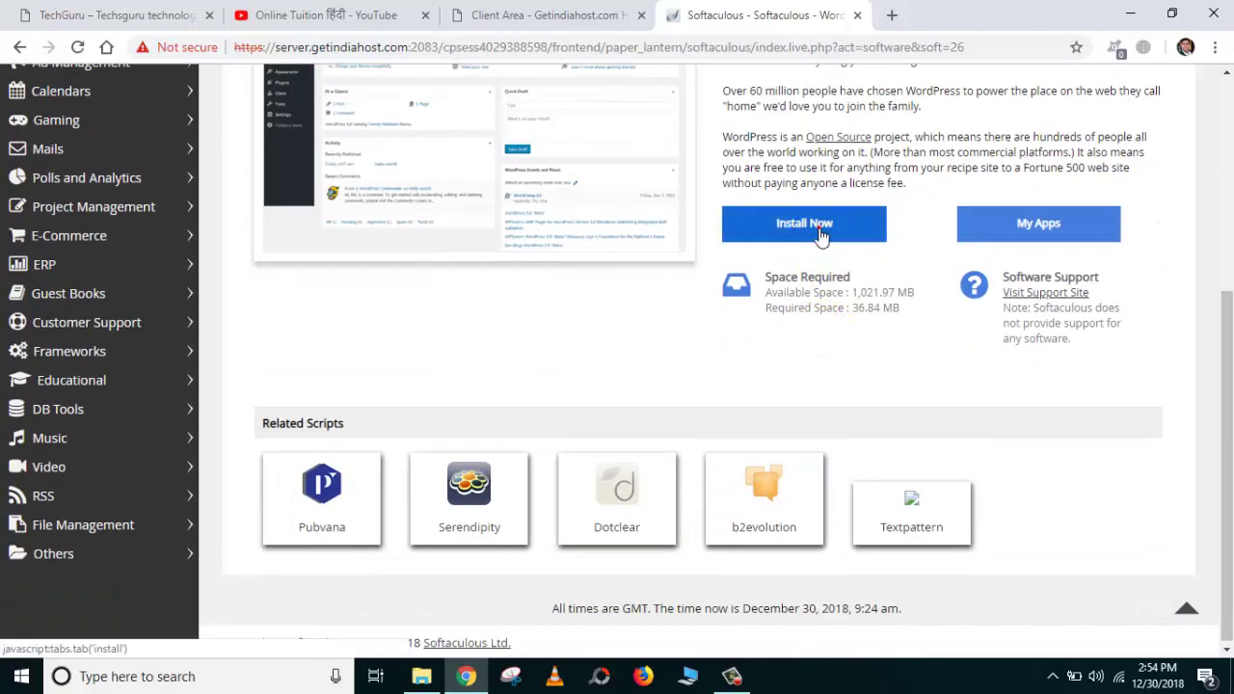
pyautogui.click(820, 235)
pyautogui.scroll(4, 826, 242)
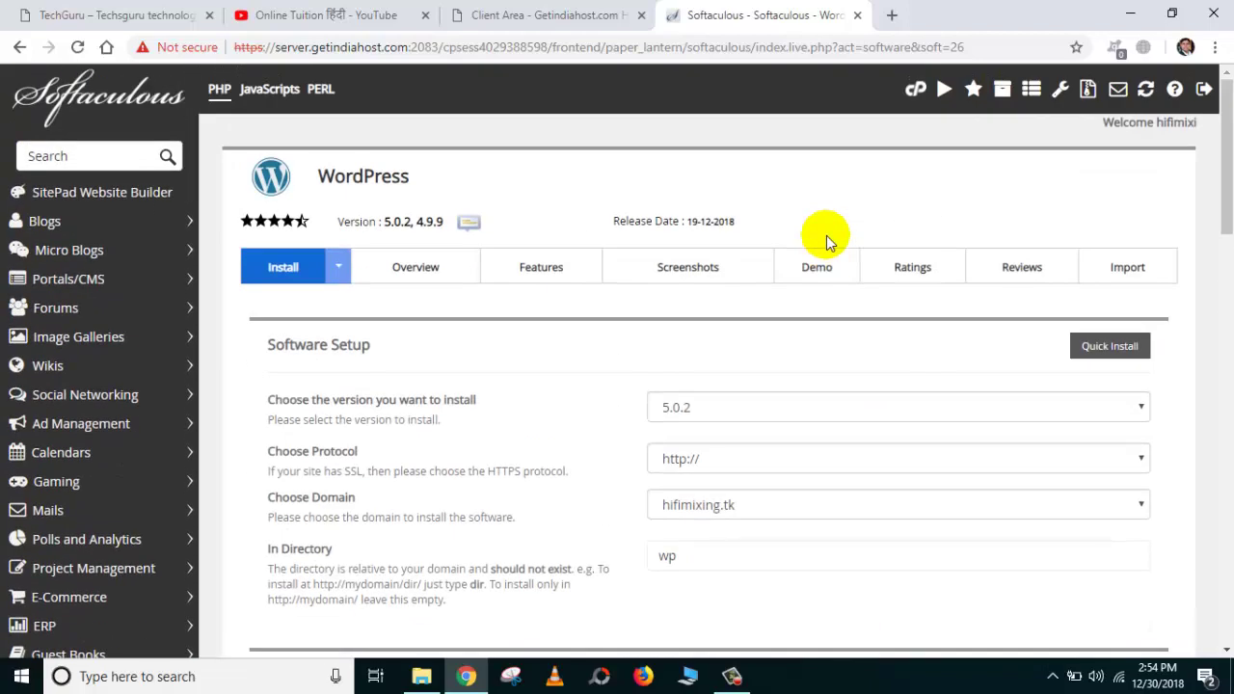
pyautogui.scroll(-1, 827, 242)
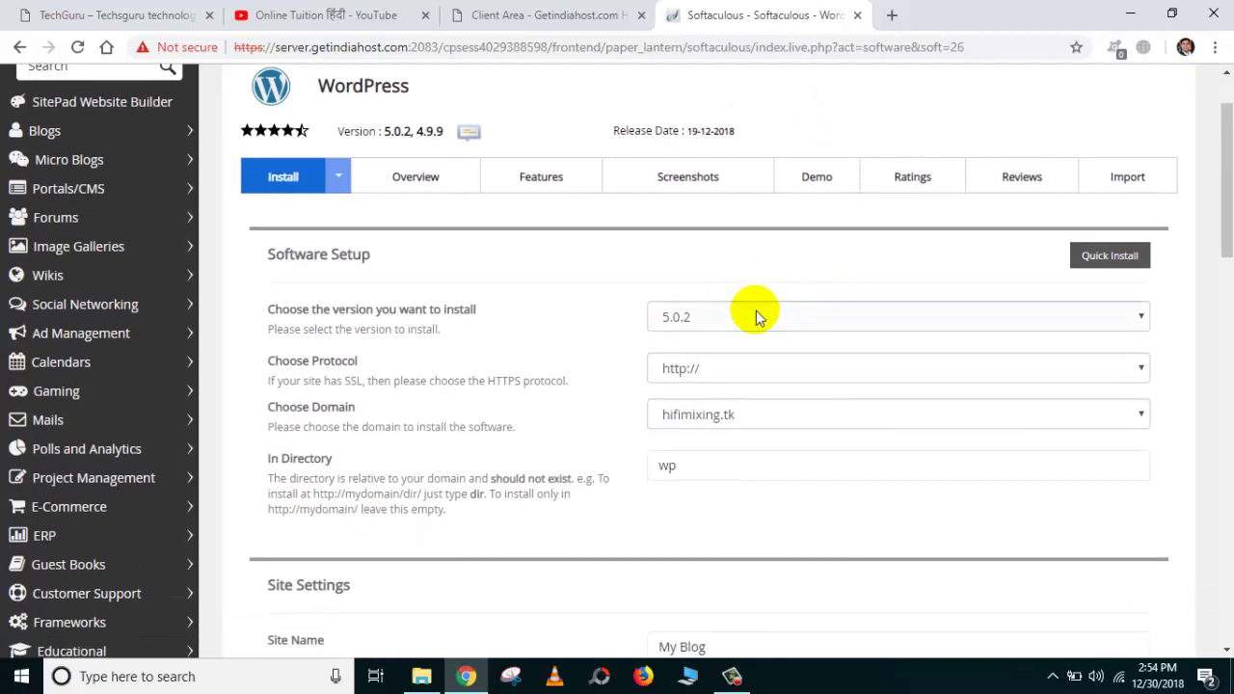
pyautogui.click(757, 317)
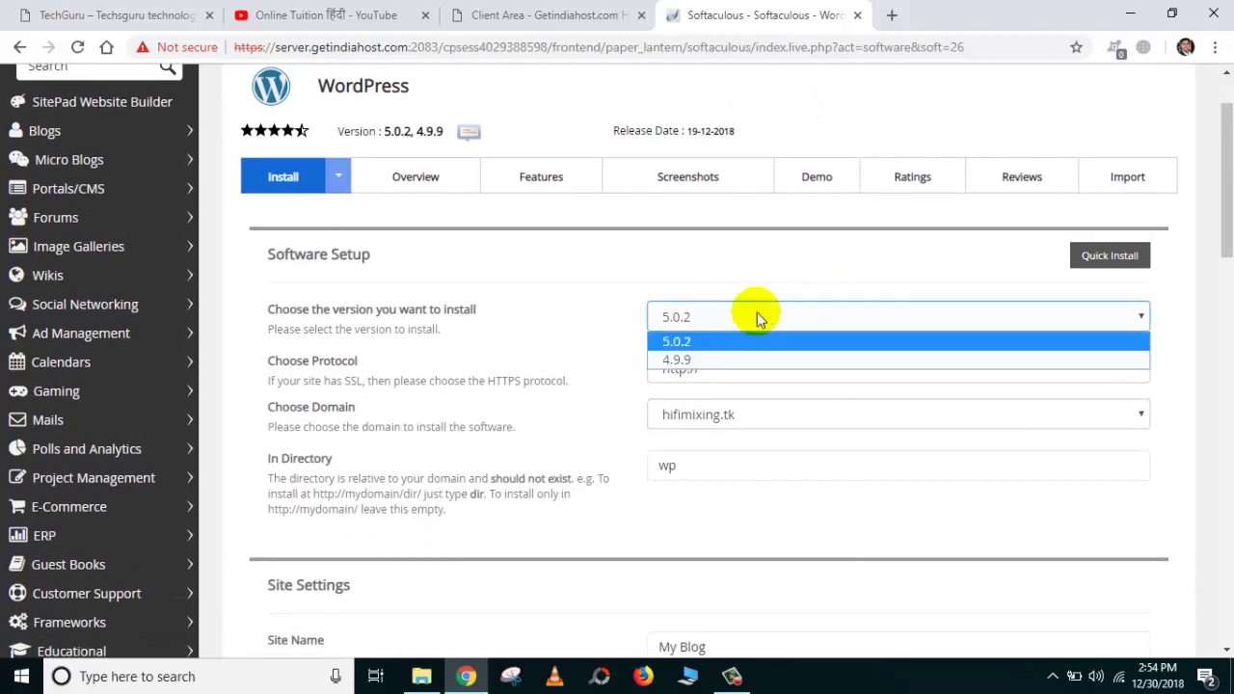
pyautogui.click(711, 358)
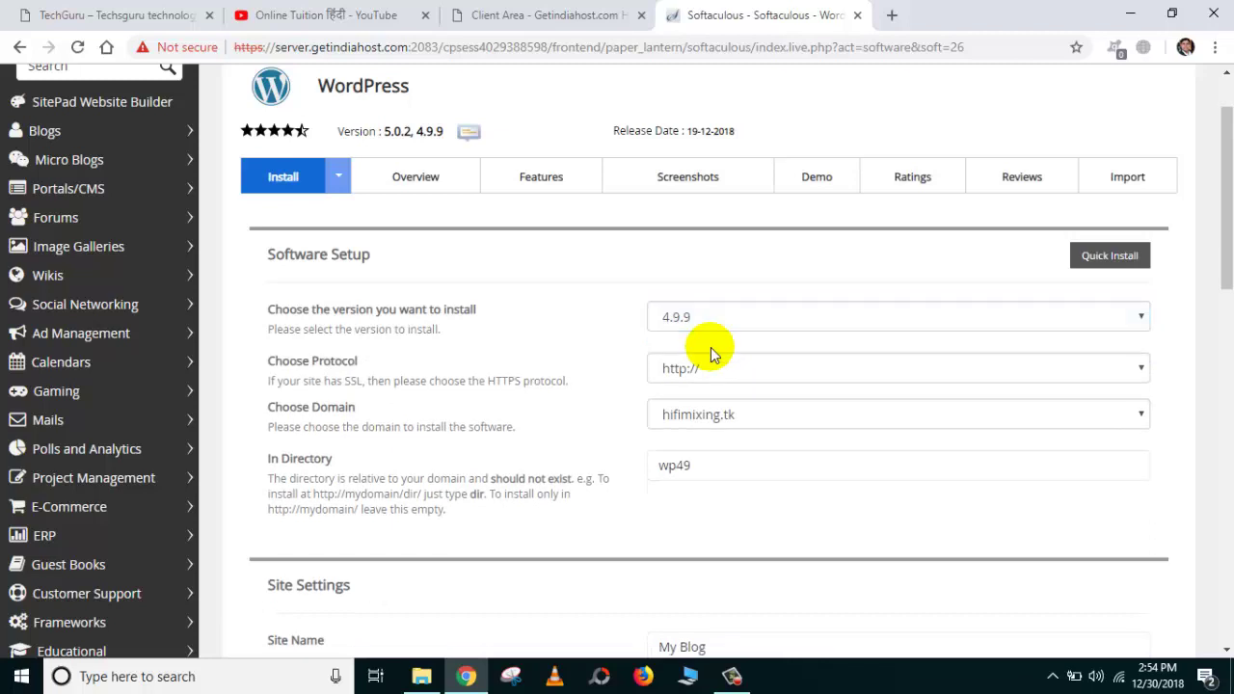
pyautogui.click(718, 362)
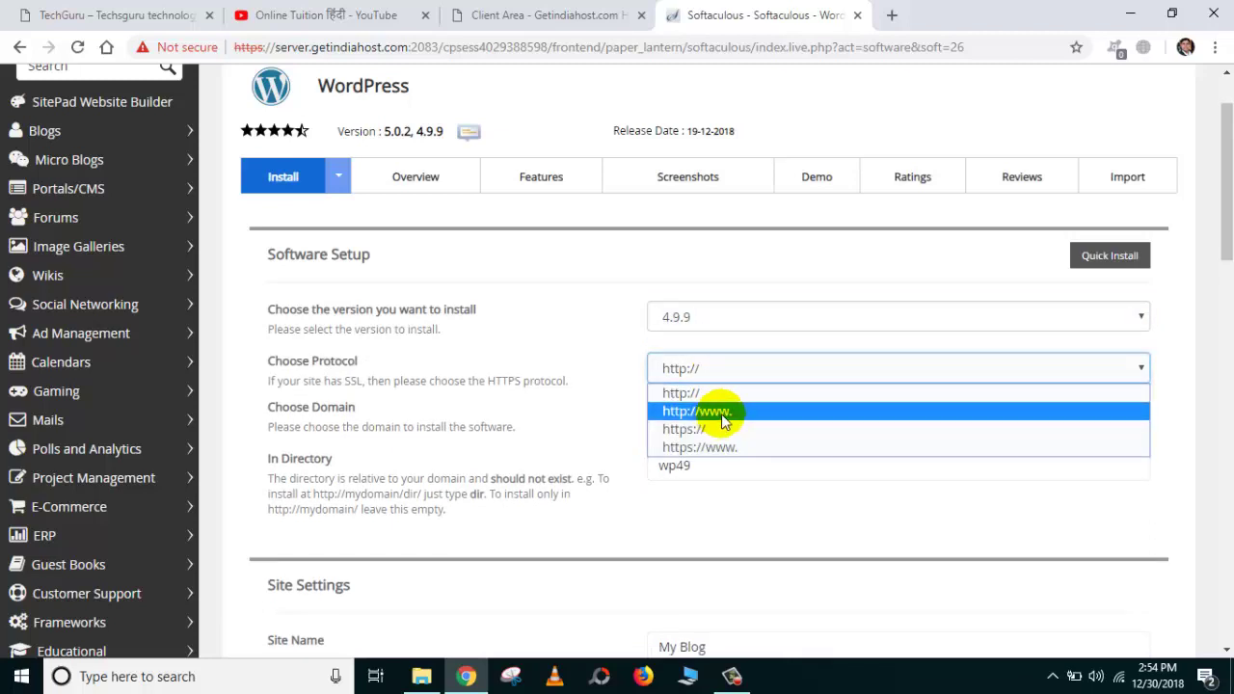
pyautogui.click(723, 413)
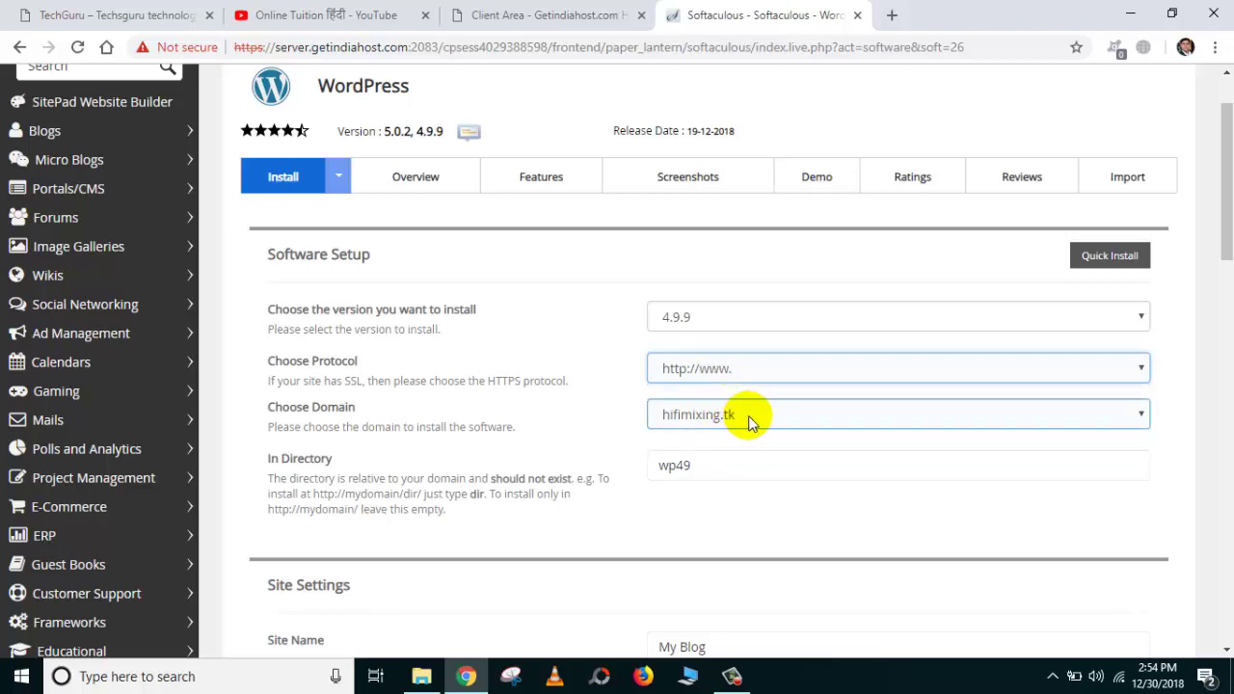
pyautogui.click(700, 466)
pyautogui.moveTo(700, 466); pyautogui.dragTo(656, 465)
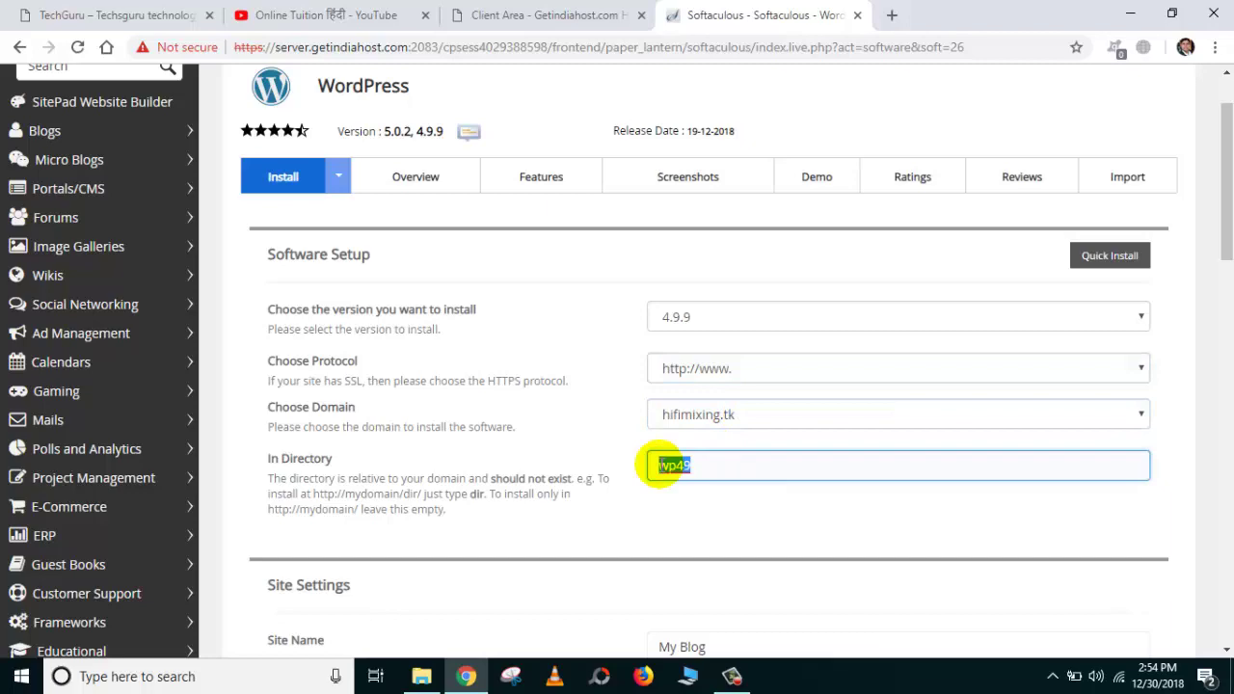
# Replace My Blog with HiFiMixing and the description with 'This Is My Wordpress Website.'.
pyautogui.scroll(-3, 662, 466)
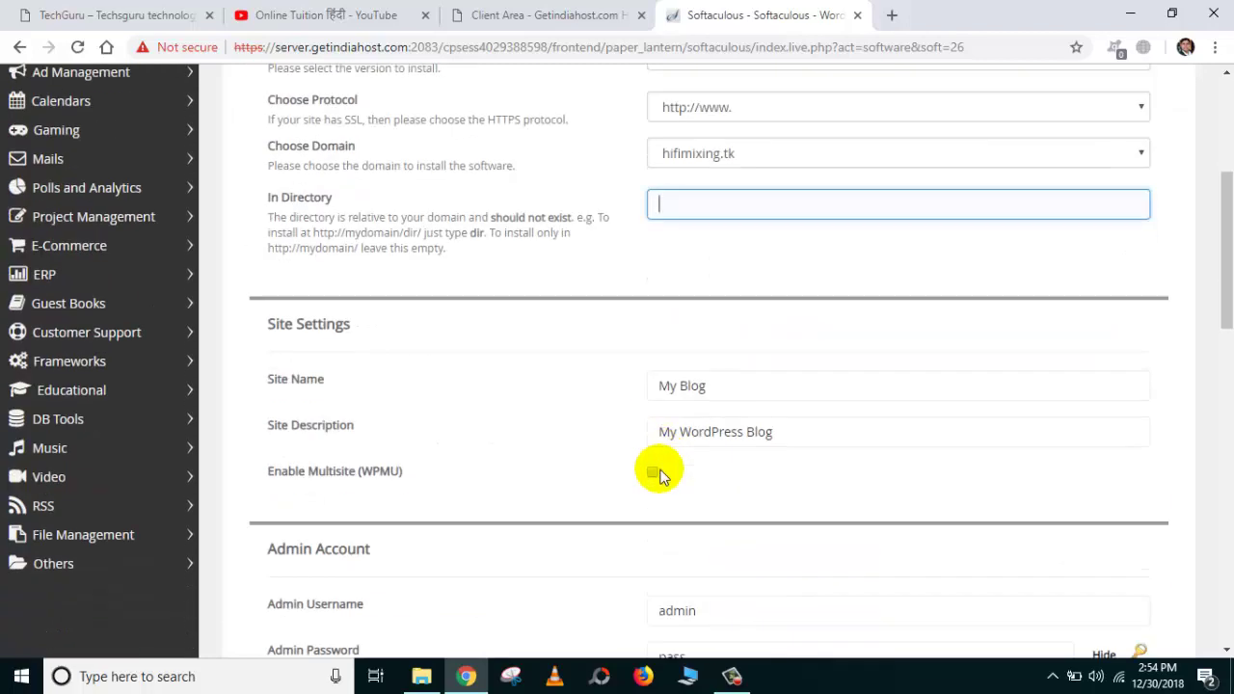
pyautogui.click(677, 245)
pyautogui.click(733, 385)
pyautogui.moveTo(733, 388); pyautogui.dragTo(649, 388)
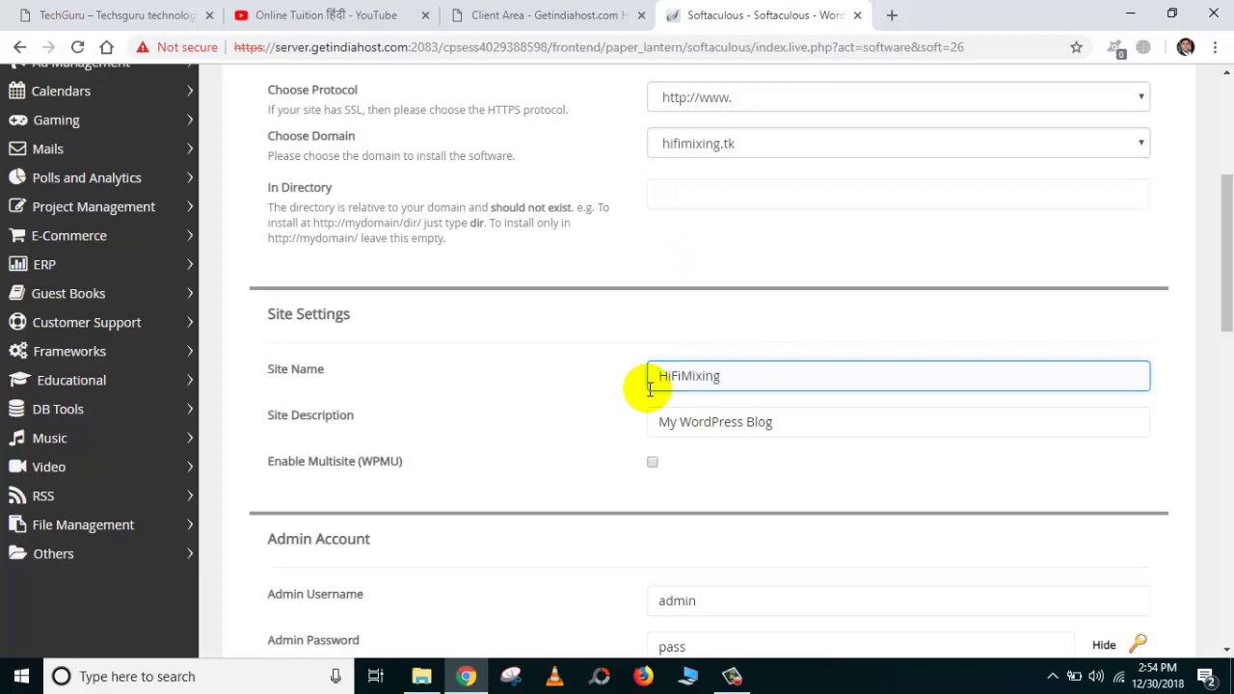
pyautogui.moveTo(786, 427); pyautogui.dragTo(576, 435)
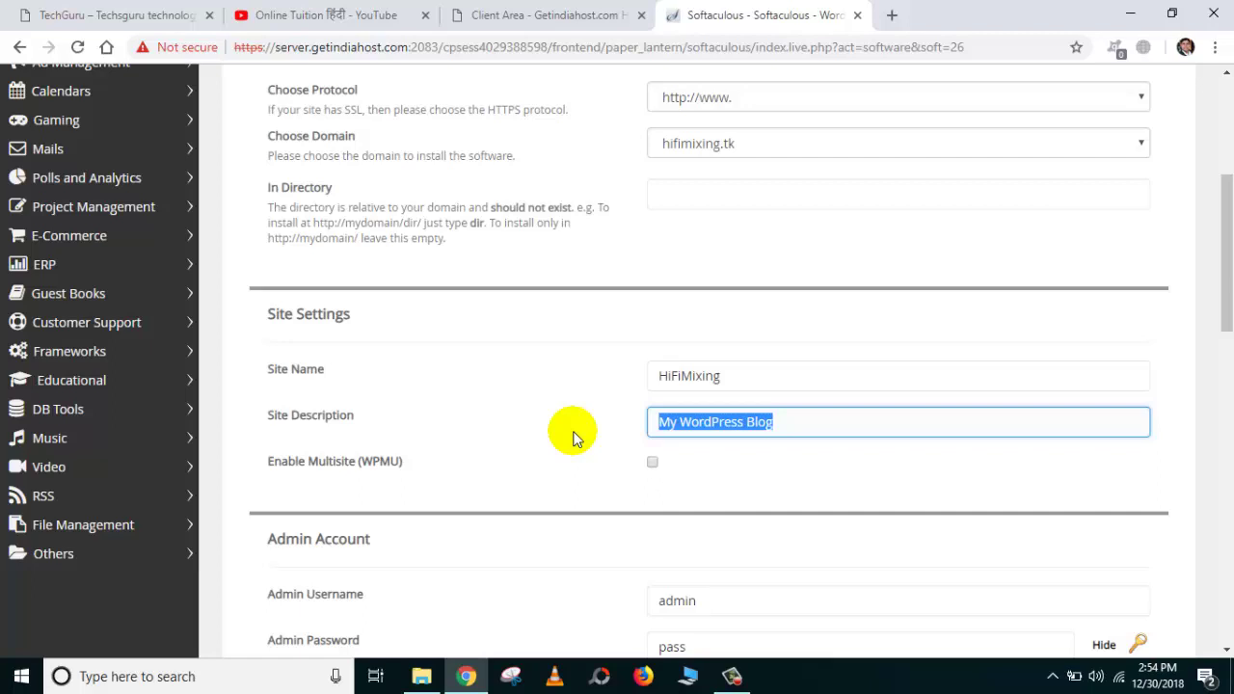
pyautogui.write('This Is')
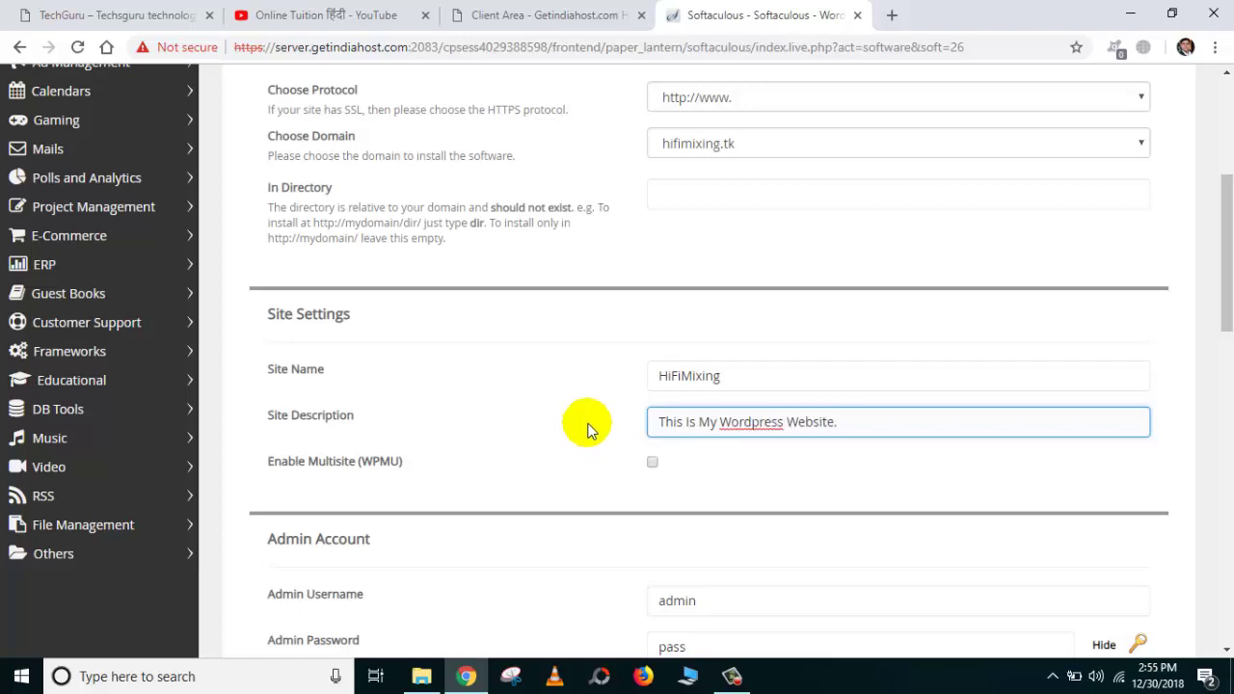
pyautogui.scroll(-3, 590, 429)
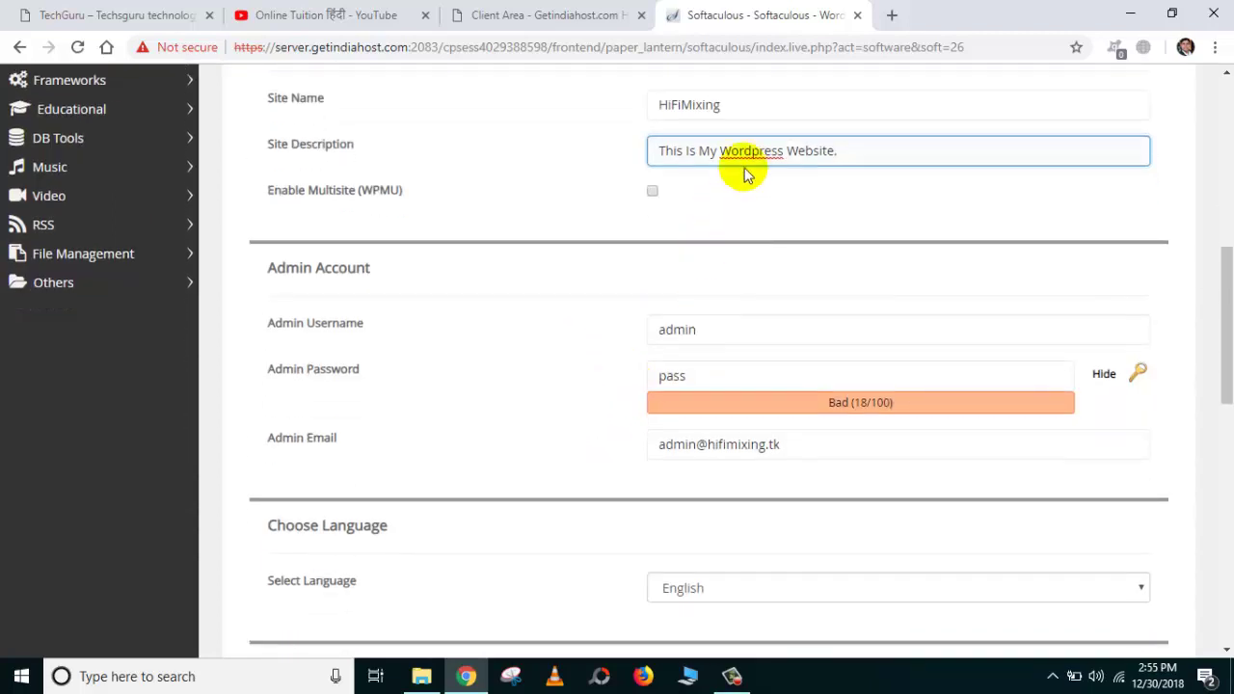
# Correct 'Wordpress' to 'WordPress' in the description and edit the default admin username.
pyautogui.rightClick(745, 164)
pyautogui.click(815, 198)
pyautogui.scroll(-2, 683, 319)
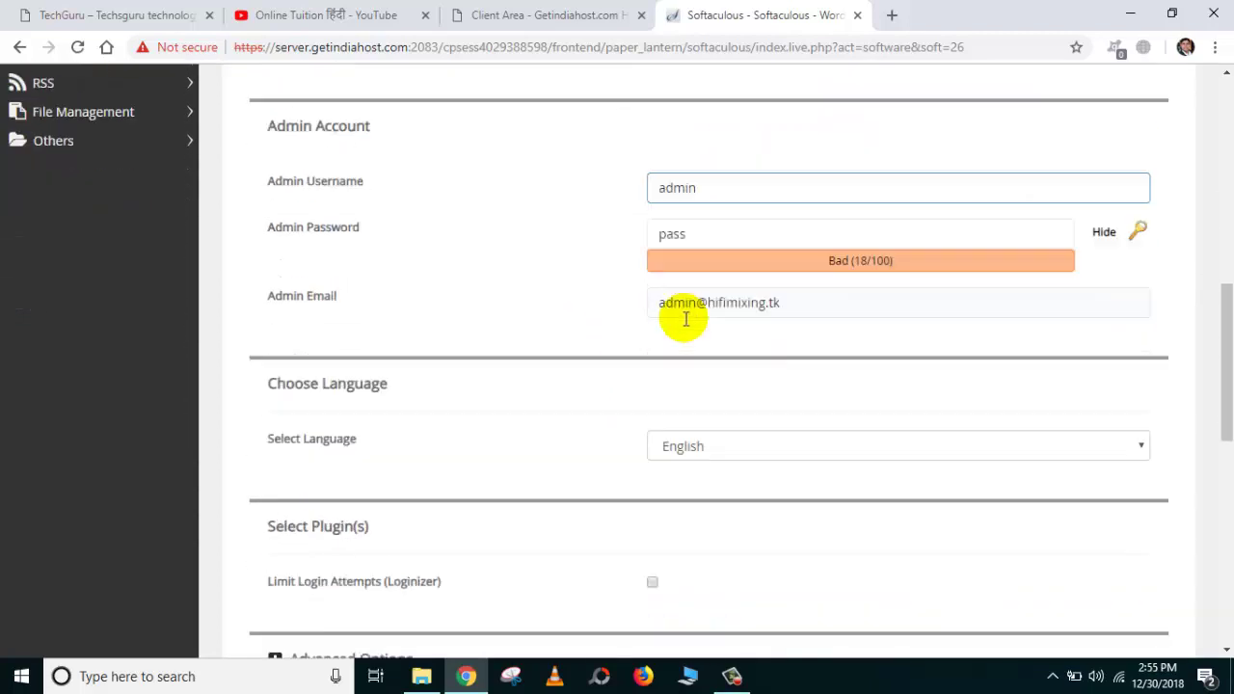
pyautogui.click(716, 146)
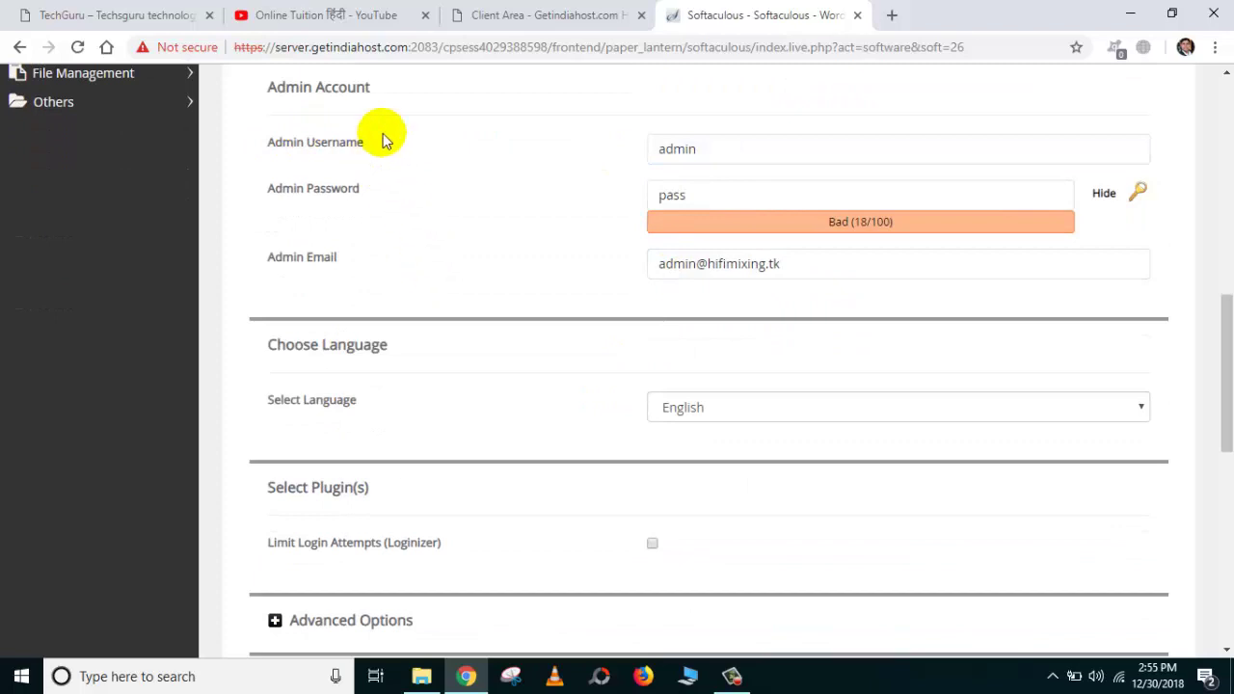
pyautogui.click(701, 183)
pyautogui.click(711, 147)
pyautogui.moveTo(711, 147); pyautogui.dragTo(636, 155)
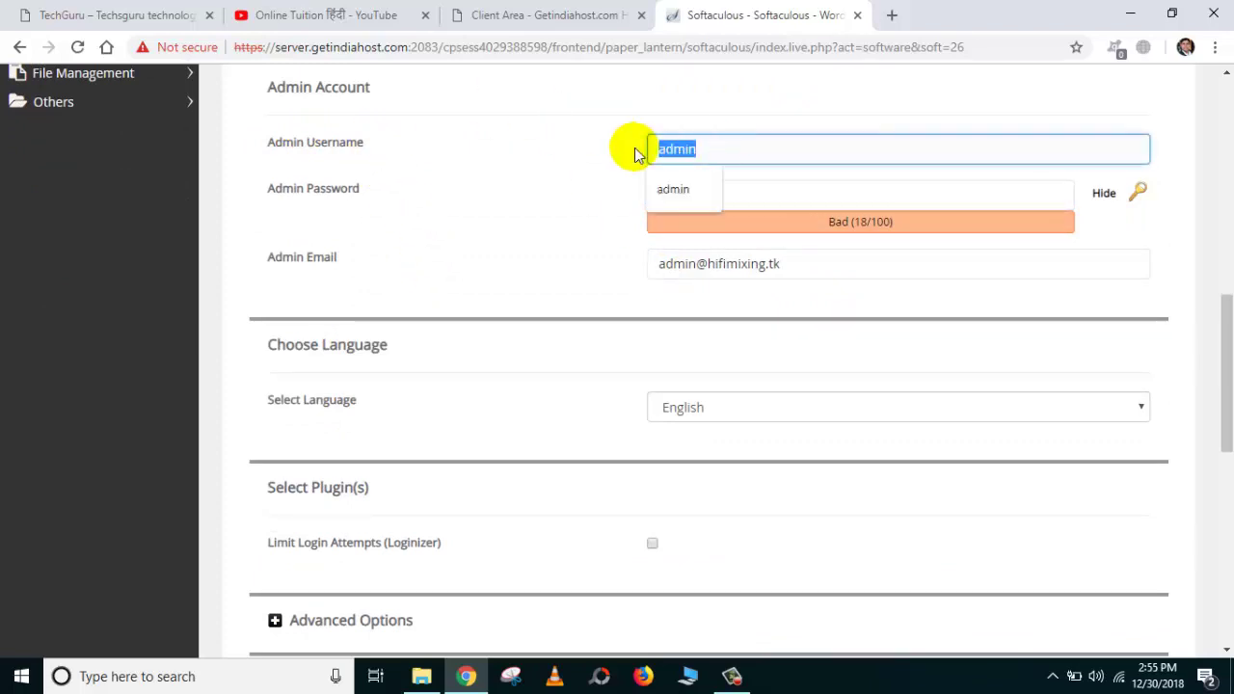
pyautogui.click(733, 147)
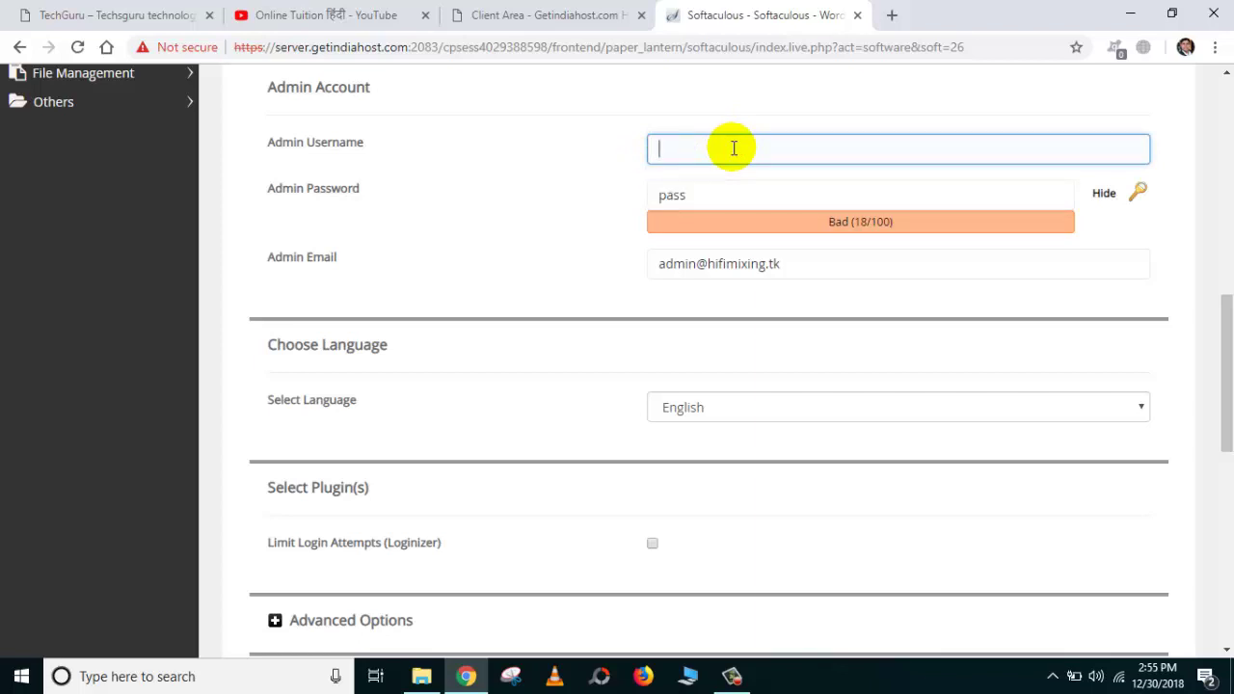
pyautogui.scroll(3, 703, 252)
pyautogui.scroll(-3, 633, 242)
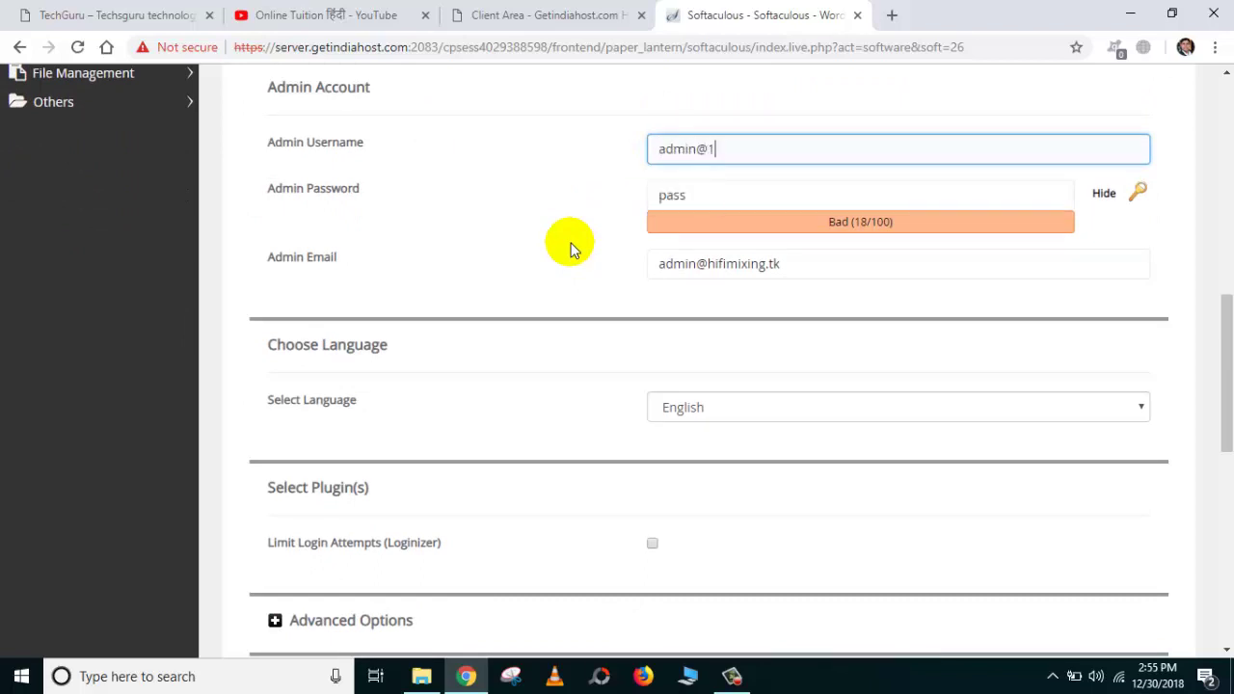
# Replace the default admin password with a new one and adjust the admin email address.
pyautogui.click(733, 193)
pyautogui.hotkey('ctrl', 'a')
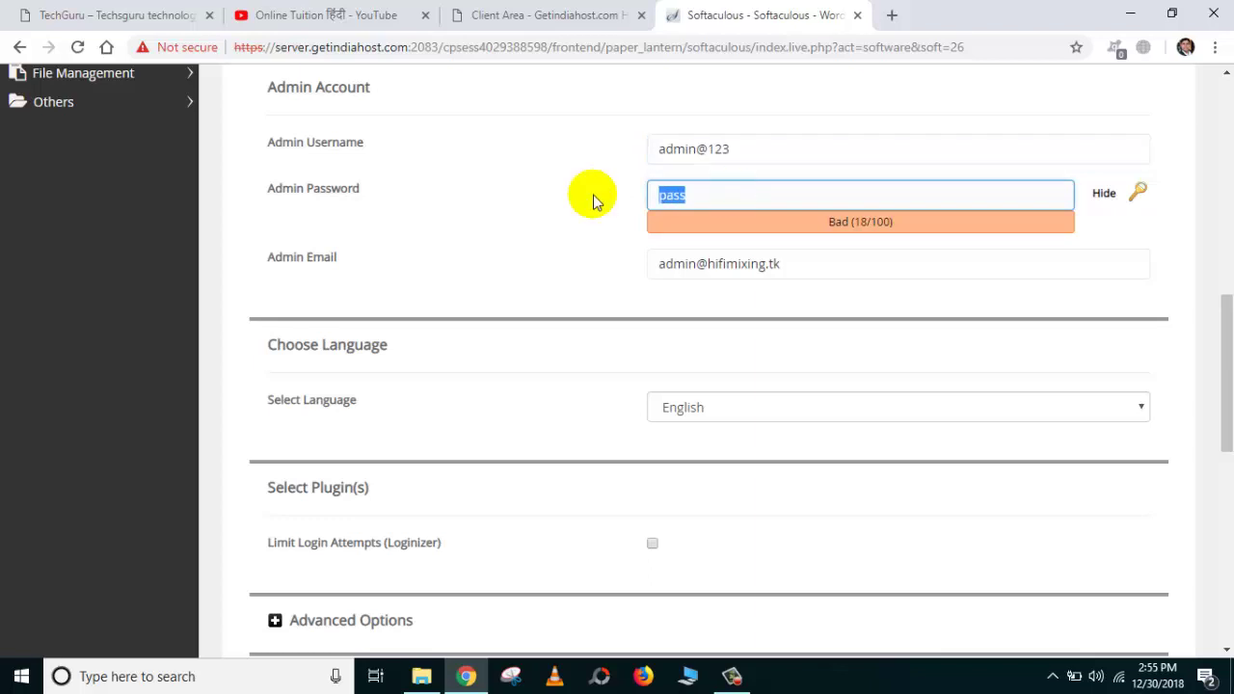
pyautogui.press('BackSpace')
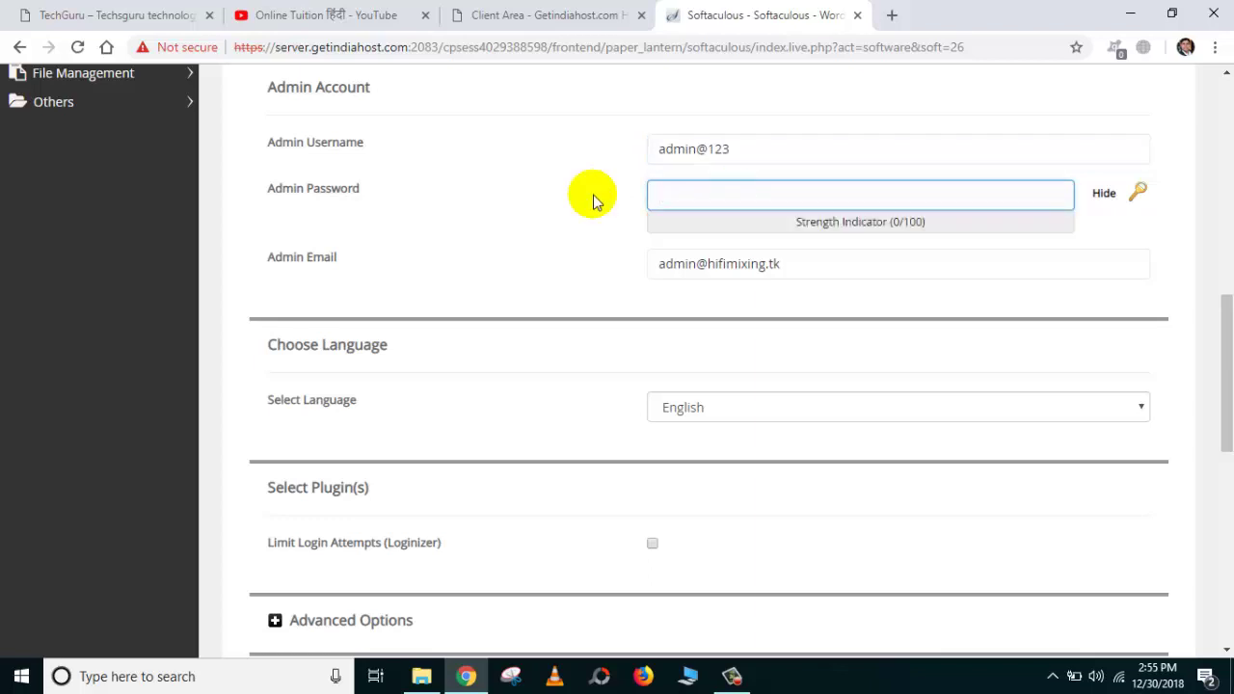
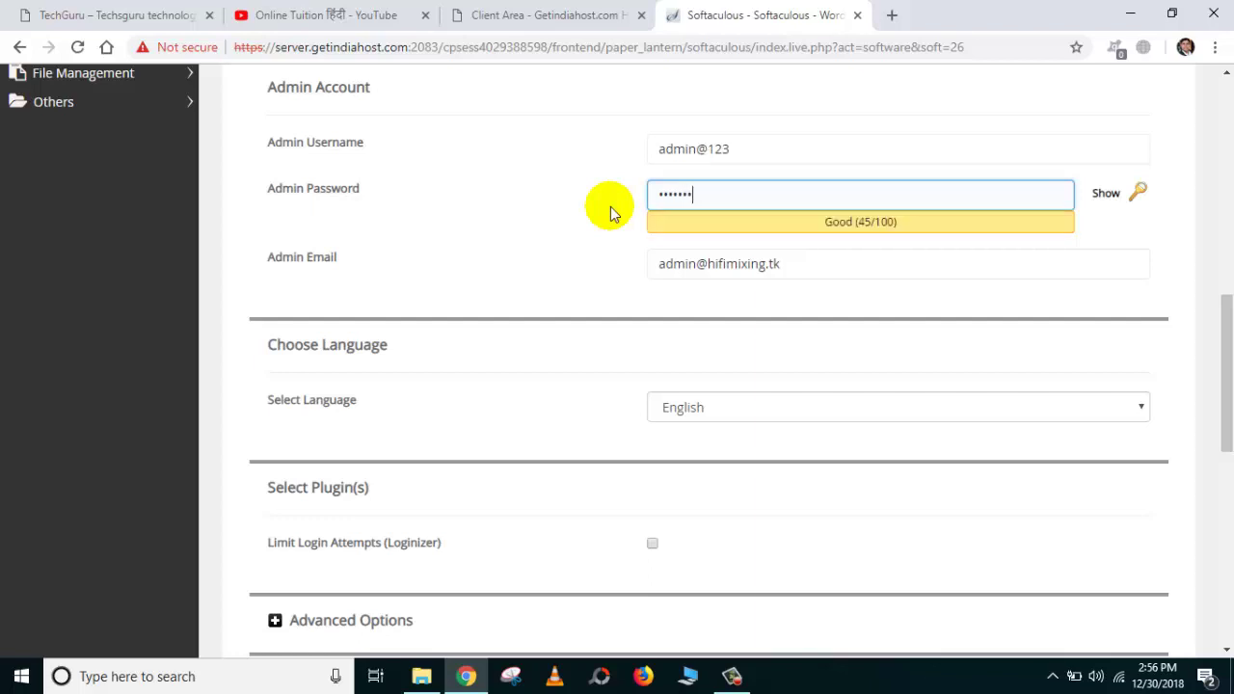
pyautogui.click(607, 251)
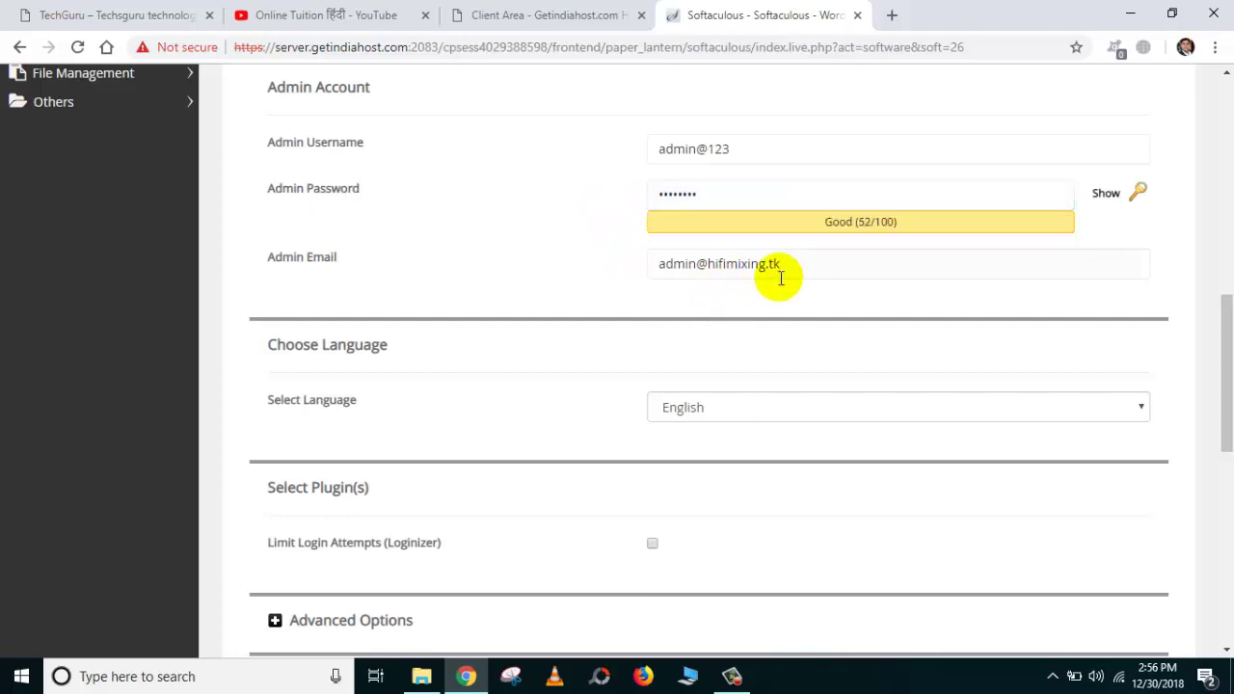
pyautogui.moveTo(802, 267); pyautogui.dragTo(662, 267)
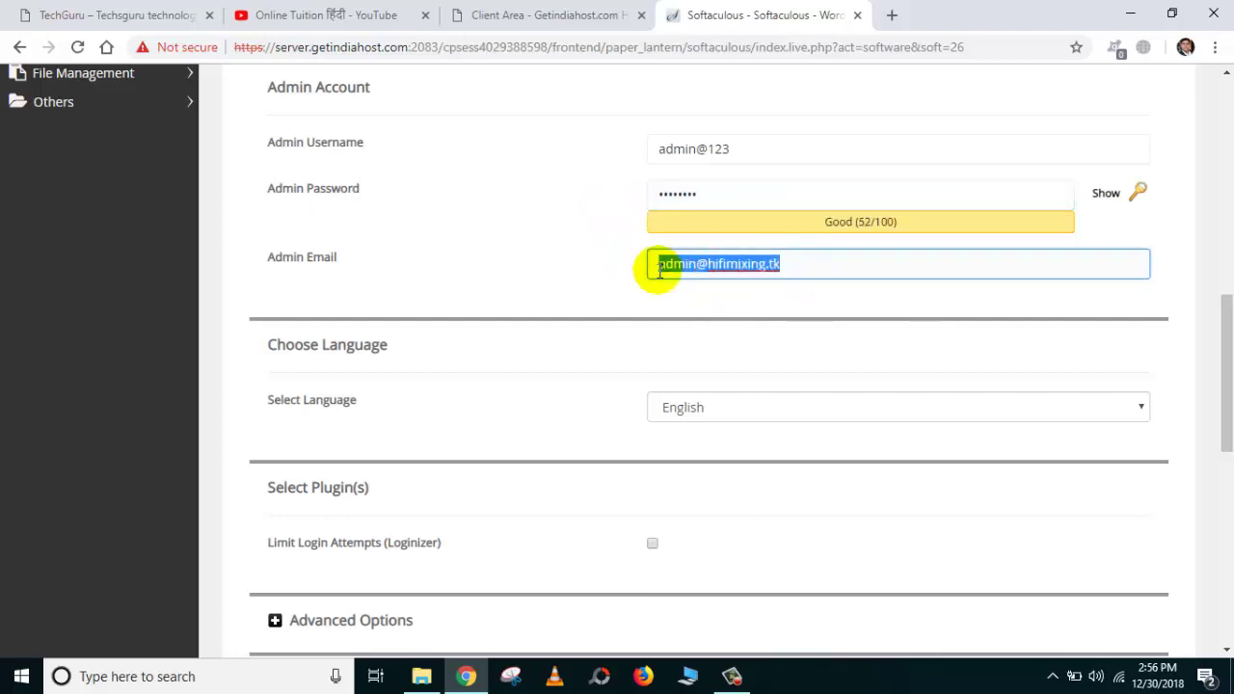
pyautogui.click(799, 270)
# Keep English as the language, skip theme selection, and start the WordPress installation.
pyautogui.scroll(-2, 794, 273)
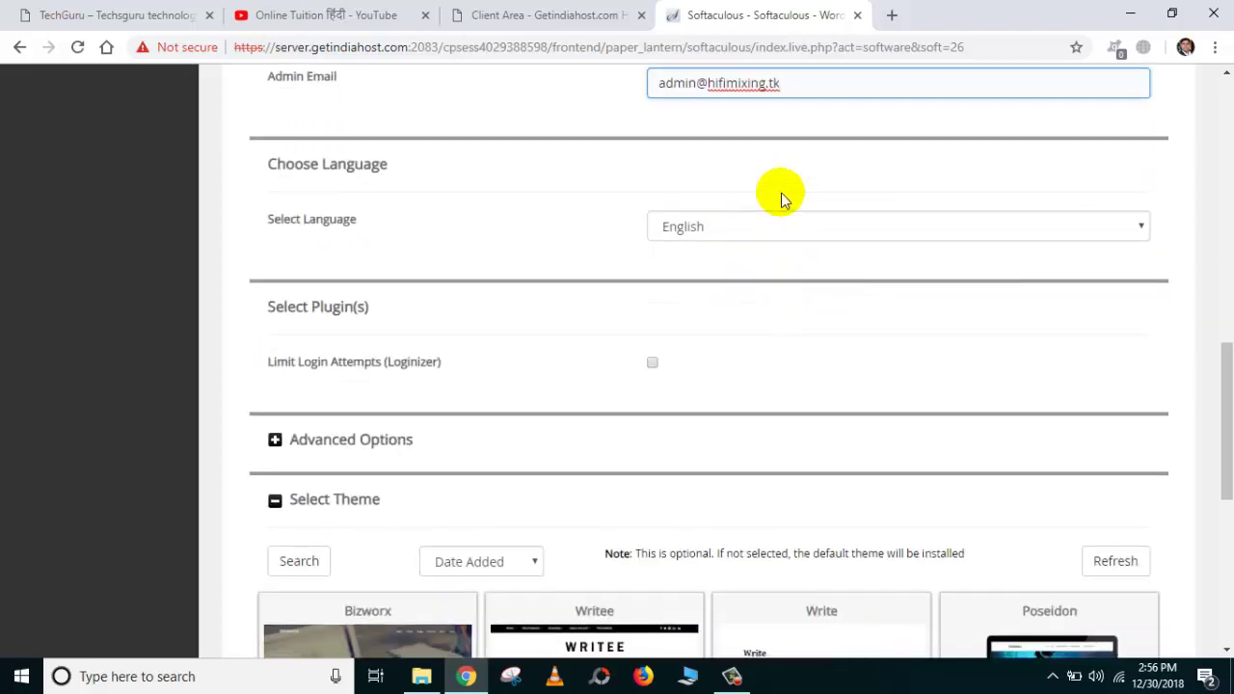
pyautogui.scroll(1, 780, 196)
pyautogui.scroll(-1, 791, 199)
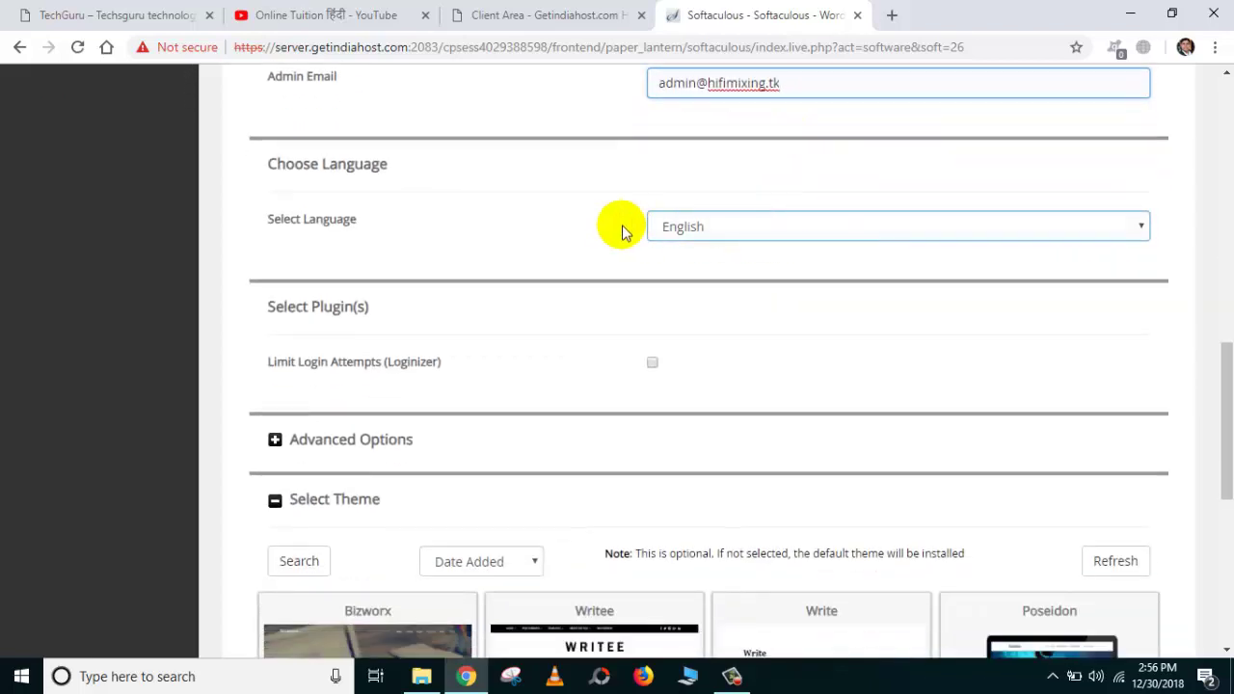
pyautogui.scroll(-2, 623, 228)
pyautogui.scroll(-1, 434, 255)
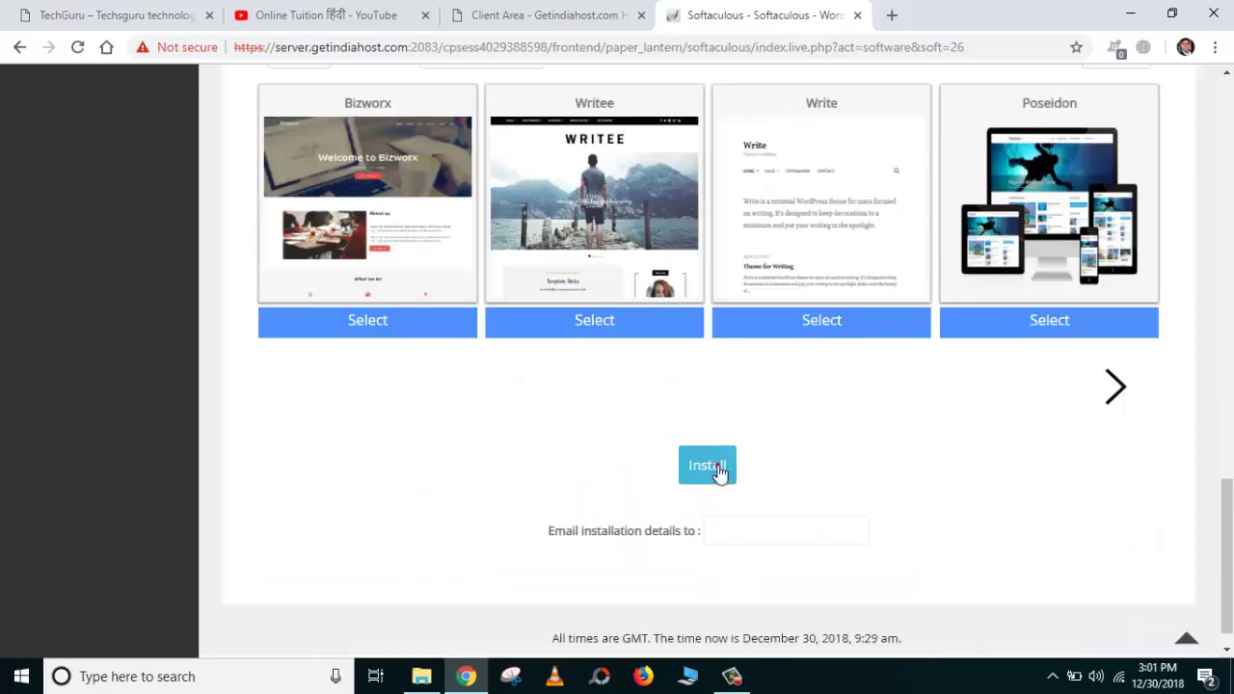
pyautogui.click(719, 471)
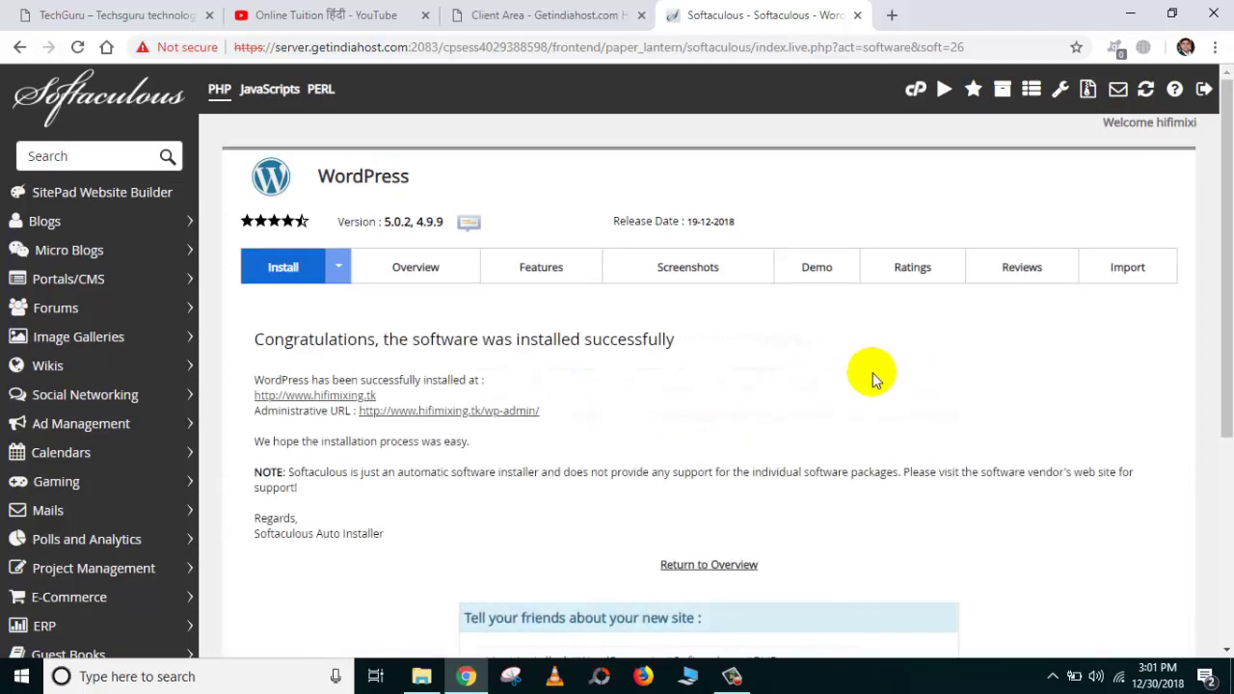
pyautogui.moveTo(254, 342); pyautogui.dragTo(691, 345)
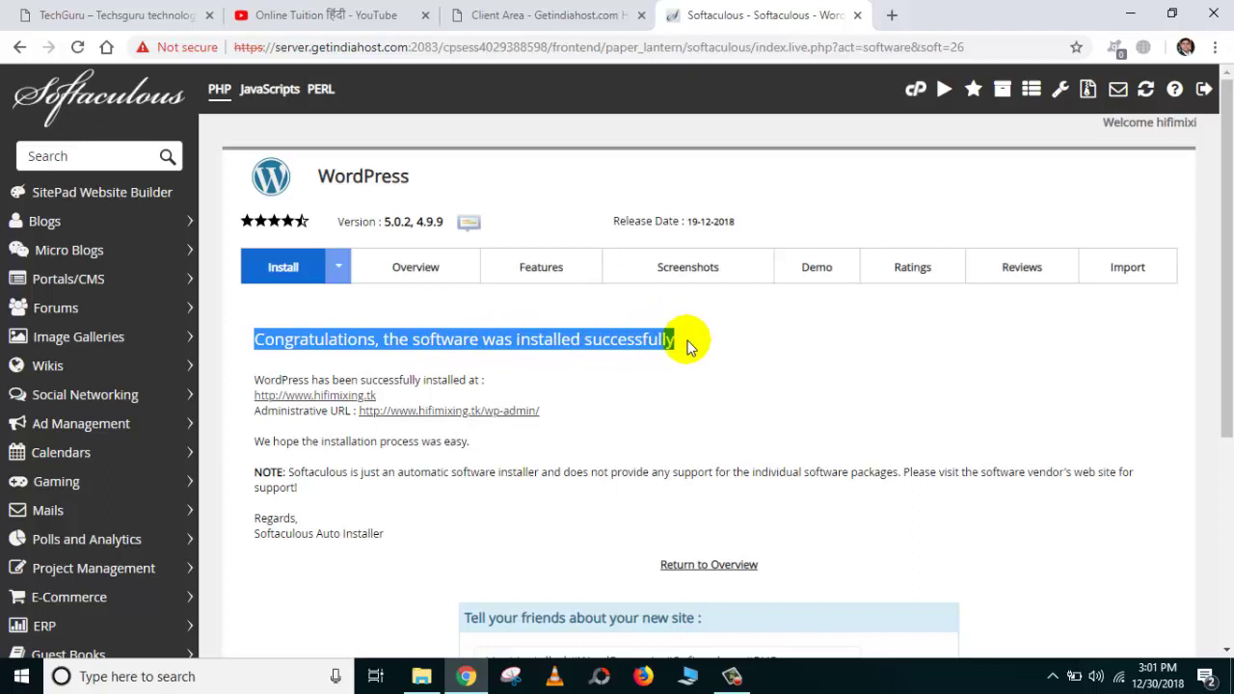
pyautogui.moveTo(255, 378); pyautogui.dragTo(509, 382)
pyautogui.click(507, 382)
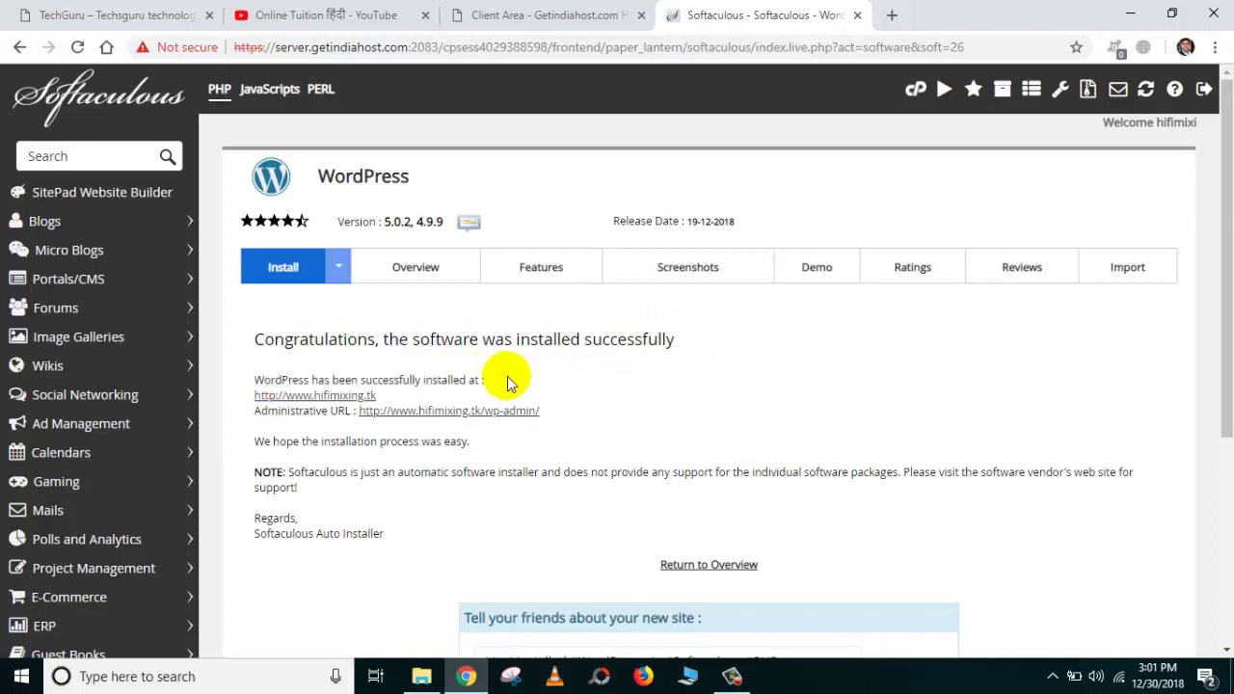
pyautogui.click(346, 399)
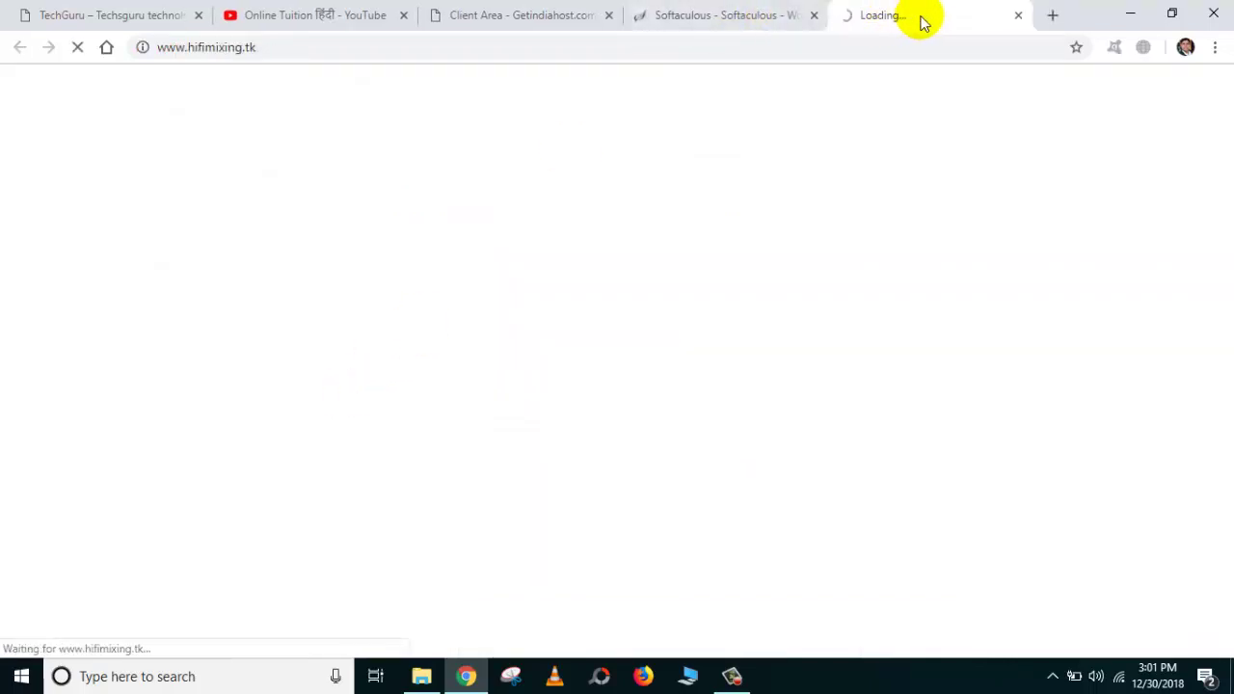
pyautogui.scroll(-5, 654, 307)
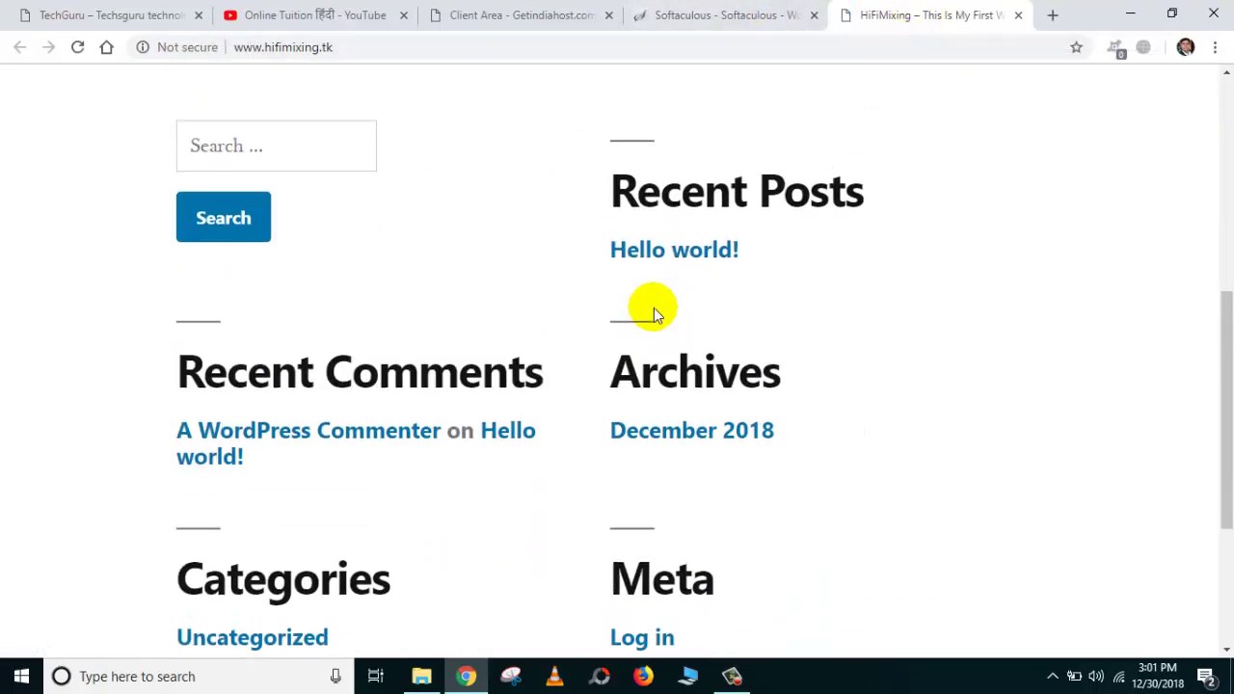
pyautogui.scroll(4, 653, 307)
pyautogui.scroll(-6, 652, 304)
pyautogui.scroll(5, 675, 251)
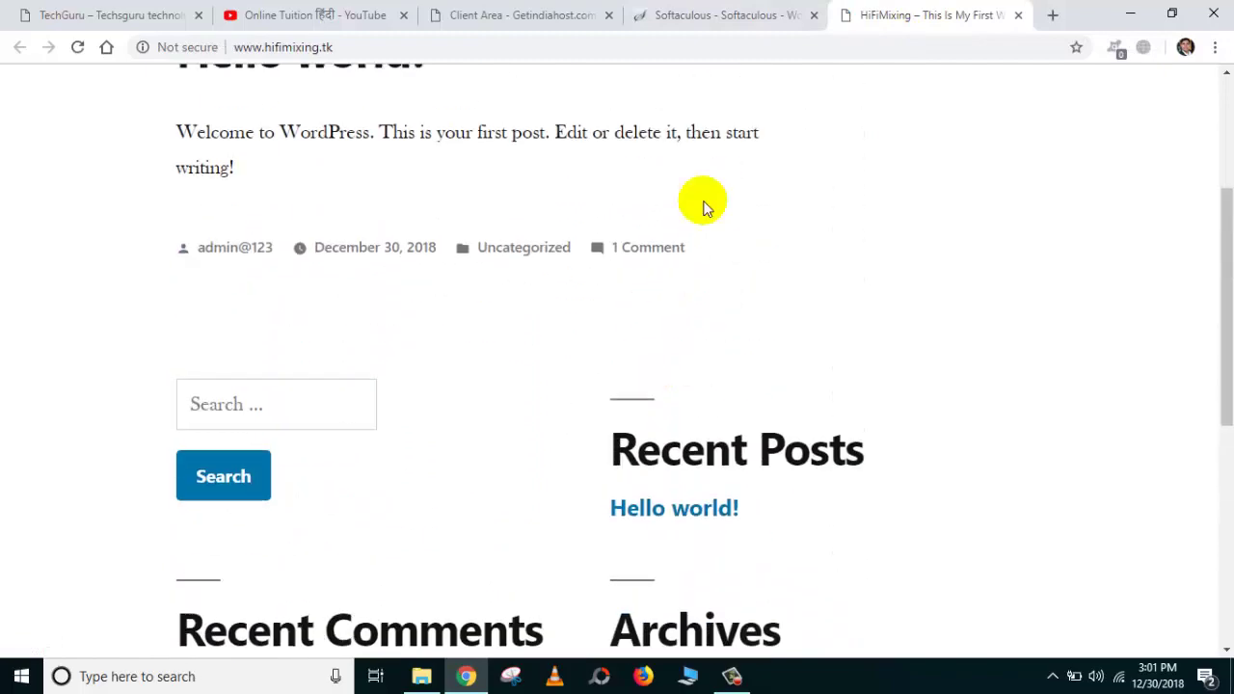
pyautogui.click(749, 15)
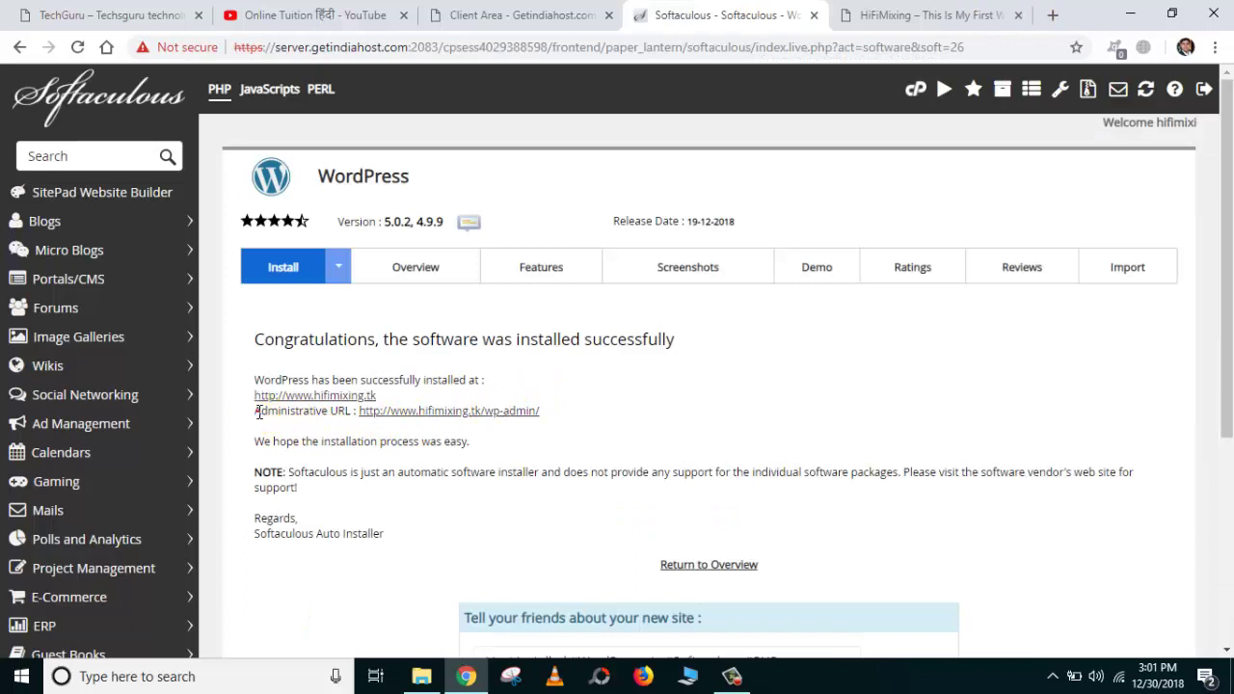
# Open the HiFiMixing wp-admin URL and dismiss the Personal Data and Privacy notice.
pyautogui.moveTo(255, 410); pyautogui.dragTo(545, 412)
pyautogui.click(560, 418)
pyautogui.click(484, 414)
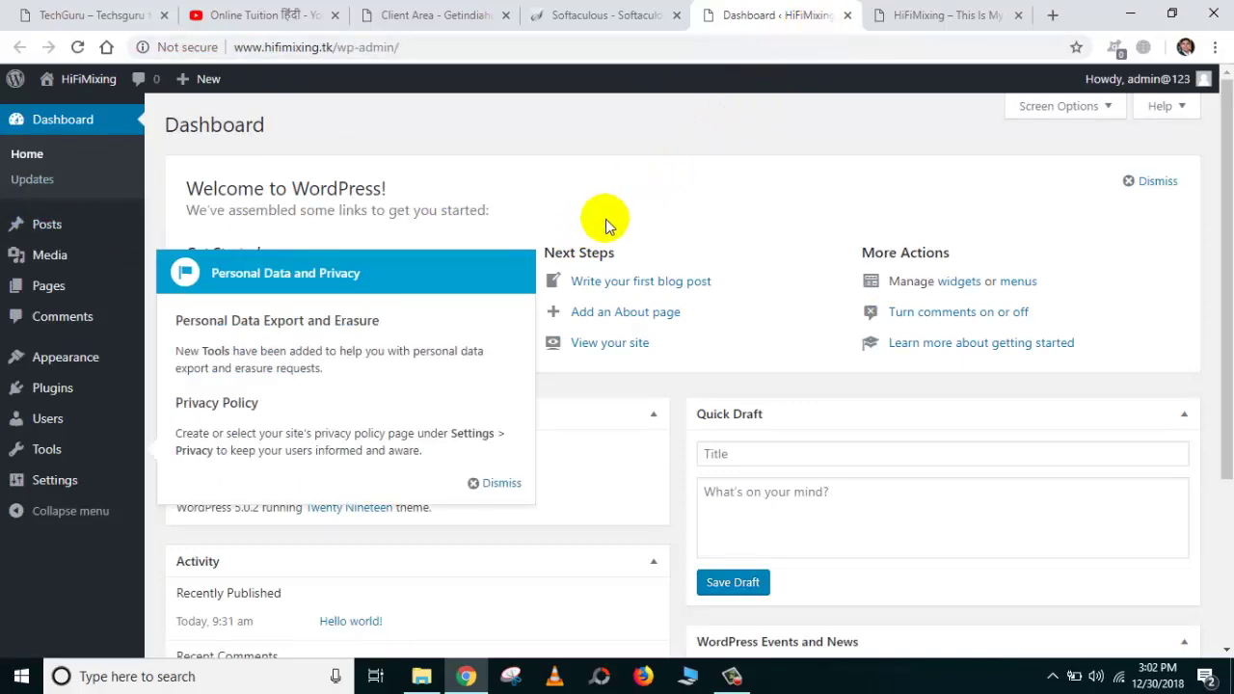
pyautogui.click(501, 484)
pyautogui.scroll(-1, 877, 160)
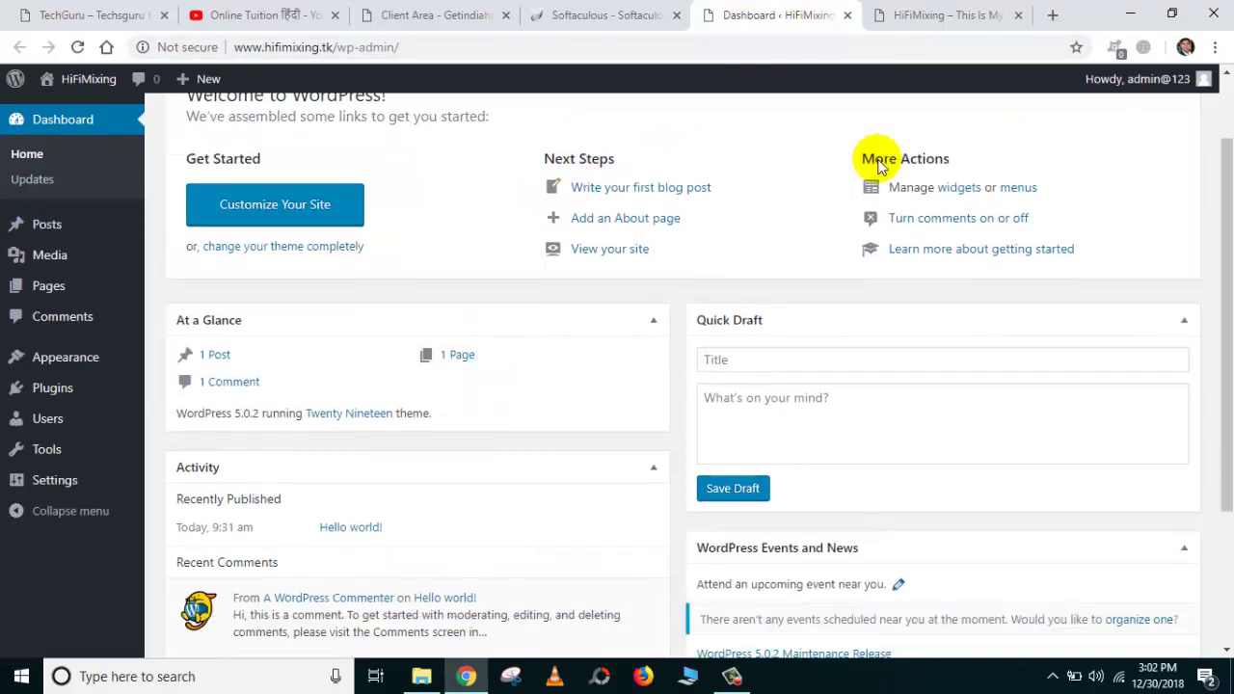
pyautogui.scroll(1, 877, 160)
pyautogui.scroll(-3, 877, 160)
pyautogui.scroll(3, 612, 212)
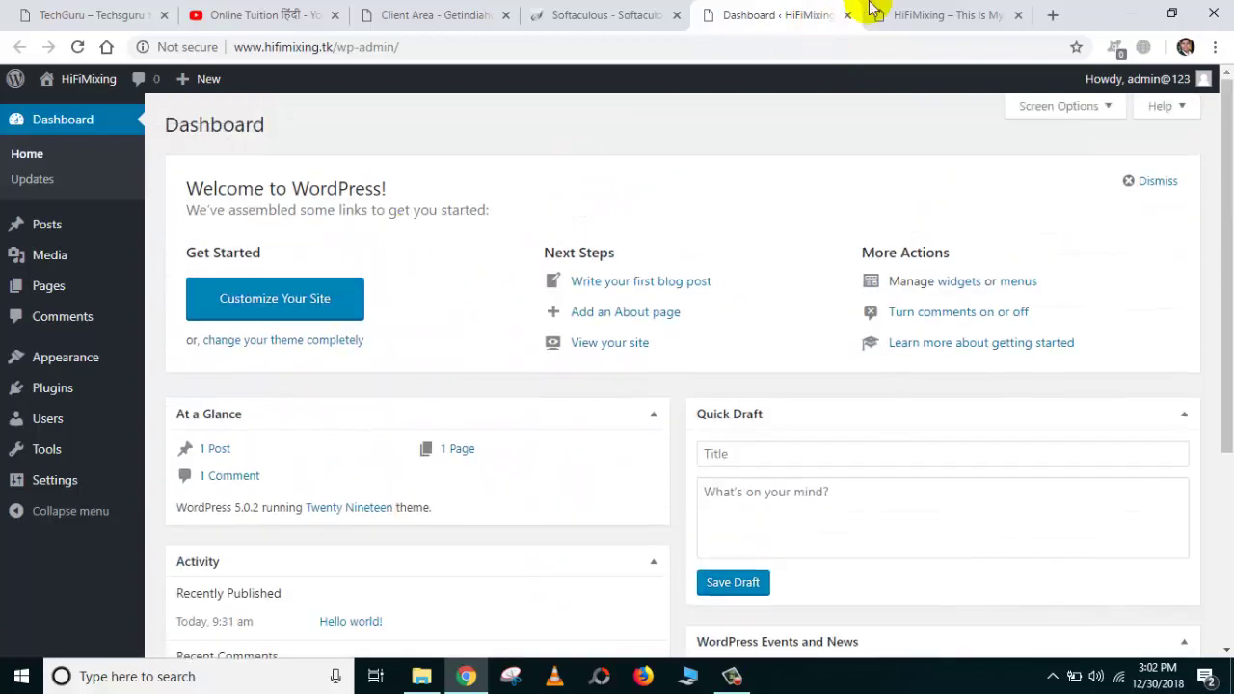
# Compare the live front page and the TechGuru site, then return to the WordPress dashboard.
pyautogui.click(871, 12)
pyautogui.click(779, 17)
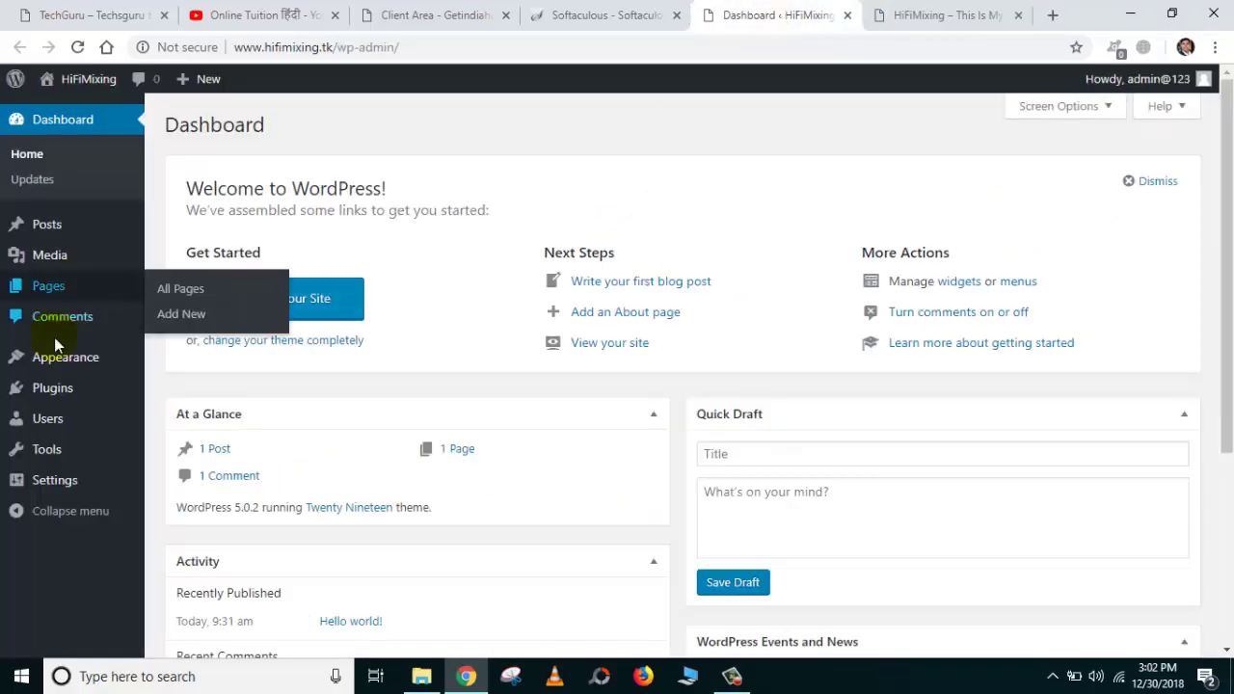
pyautogui.click(87, 19)
pyautogui.scroll(-5, 298, 333)
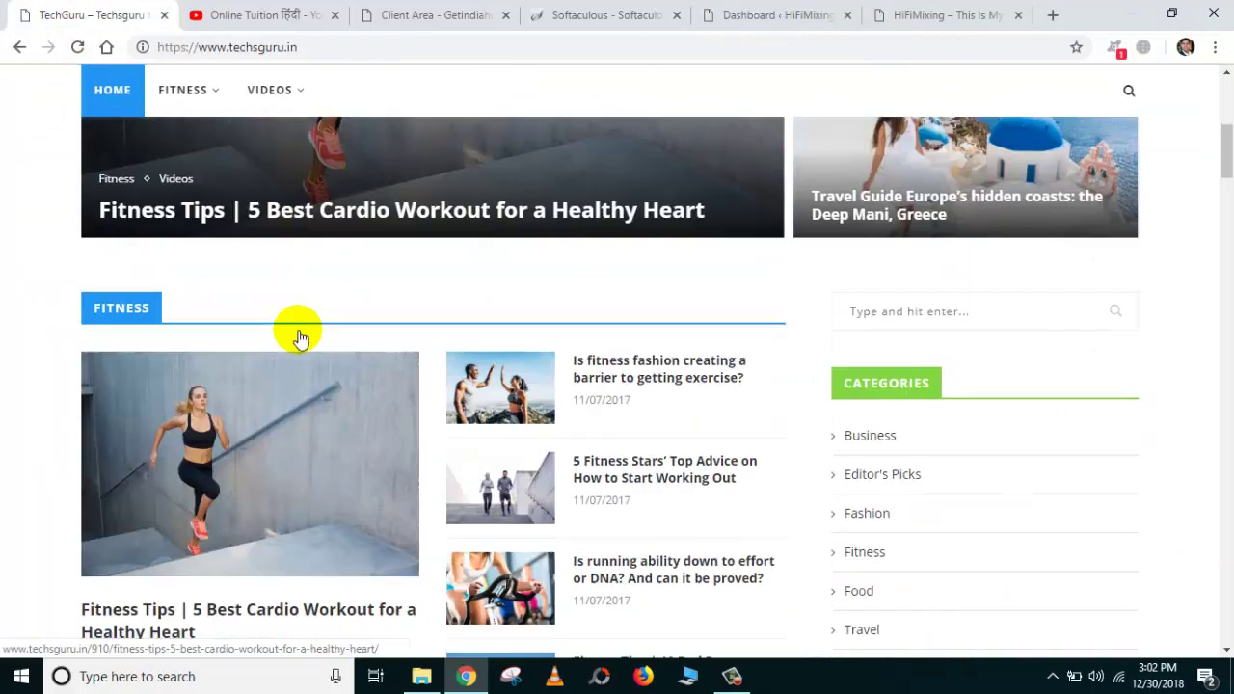
pyautogui.scroll(5, 309, 336)
pyautogui.click(779, 11)
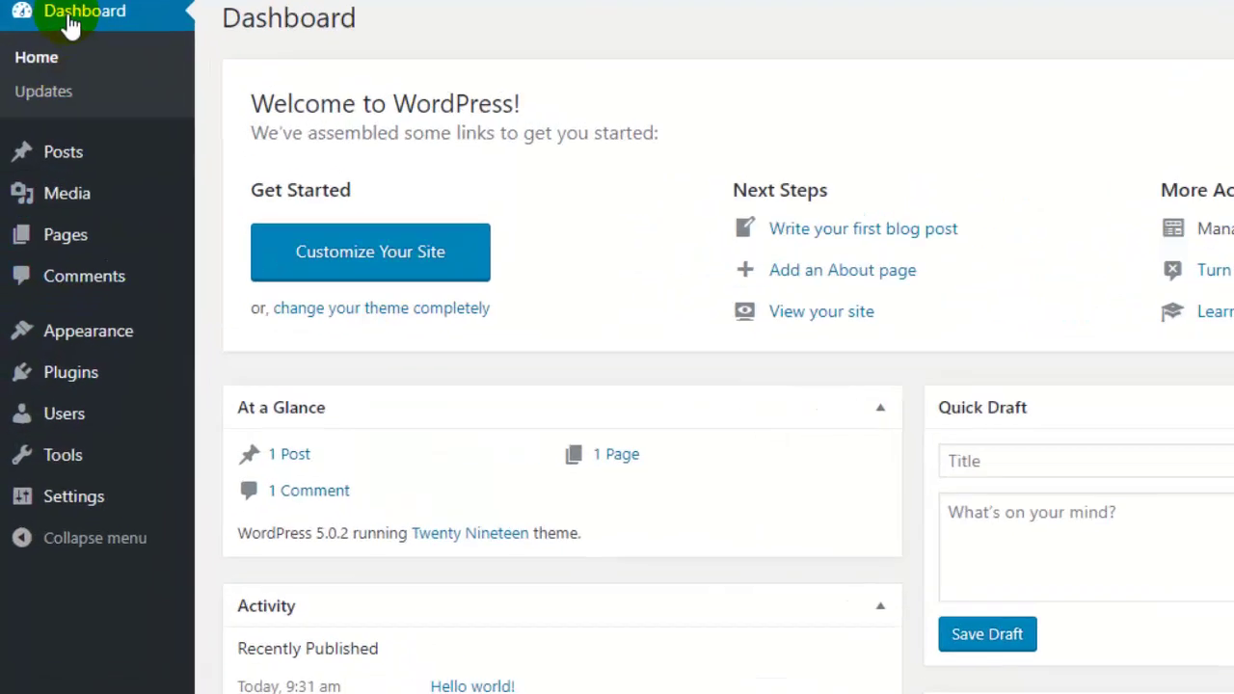
pyautogui.moveTo(66, 355)
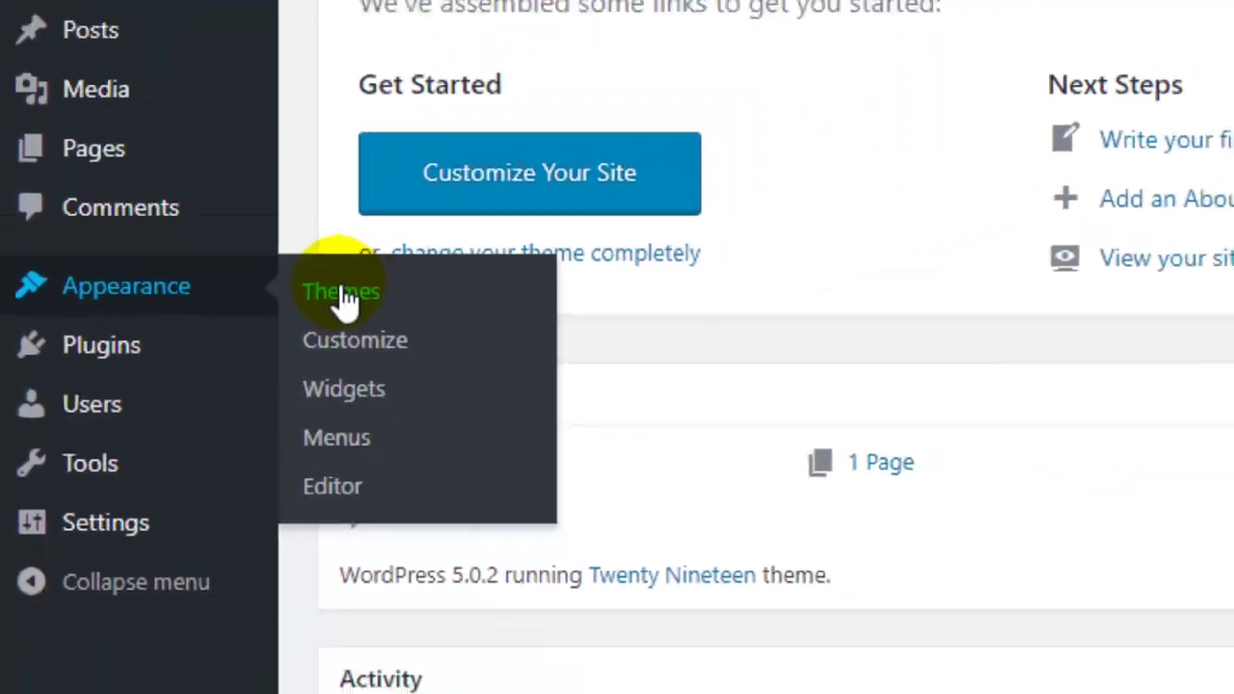
# Go from Appearance > Themes to Add New > Upload Theme and bring up the file picker.
pyautogui.click(344, 294)
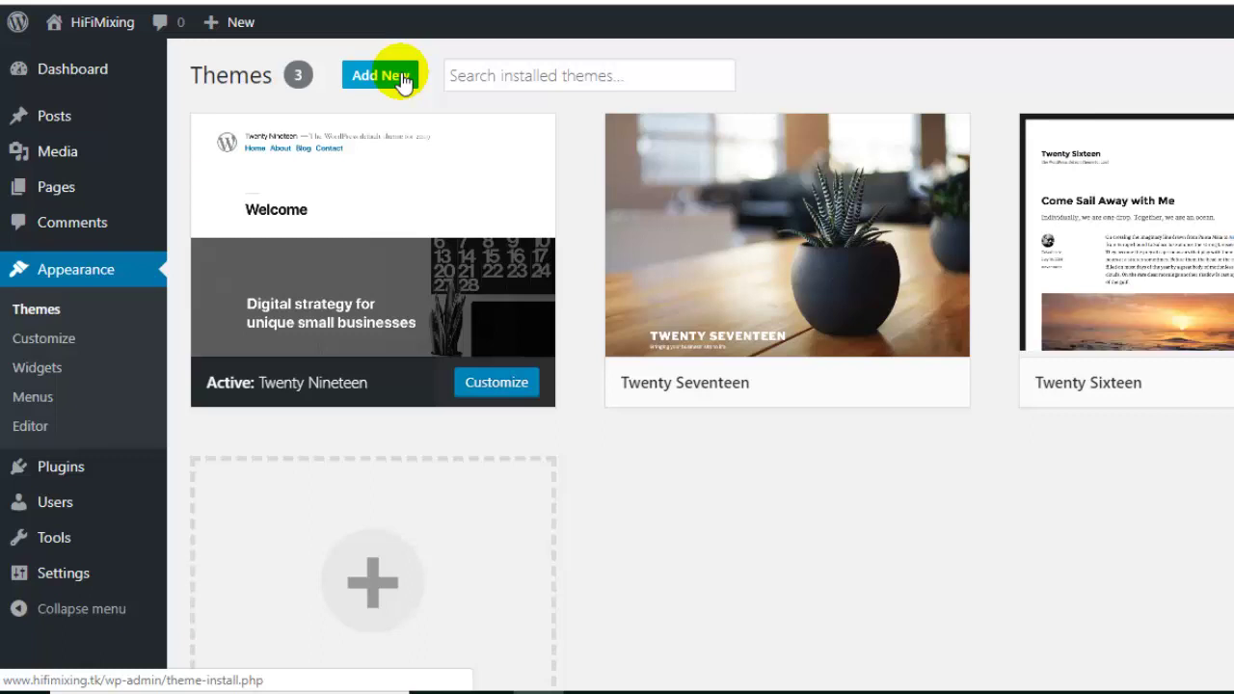
pyautogui.moveTo(952, 245)
pyautogui.moveTo(1200, 196)
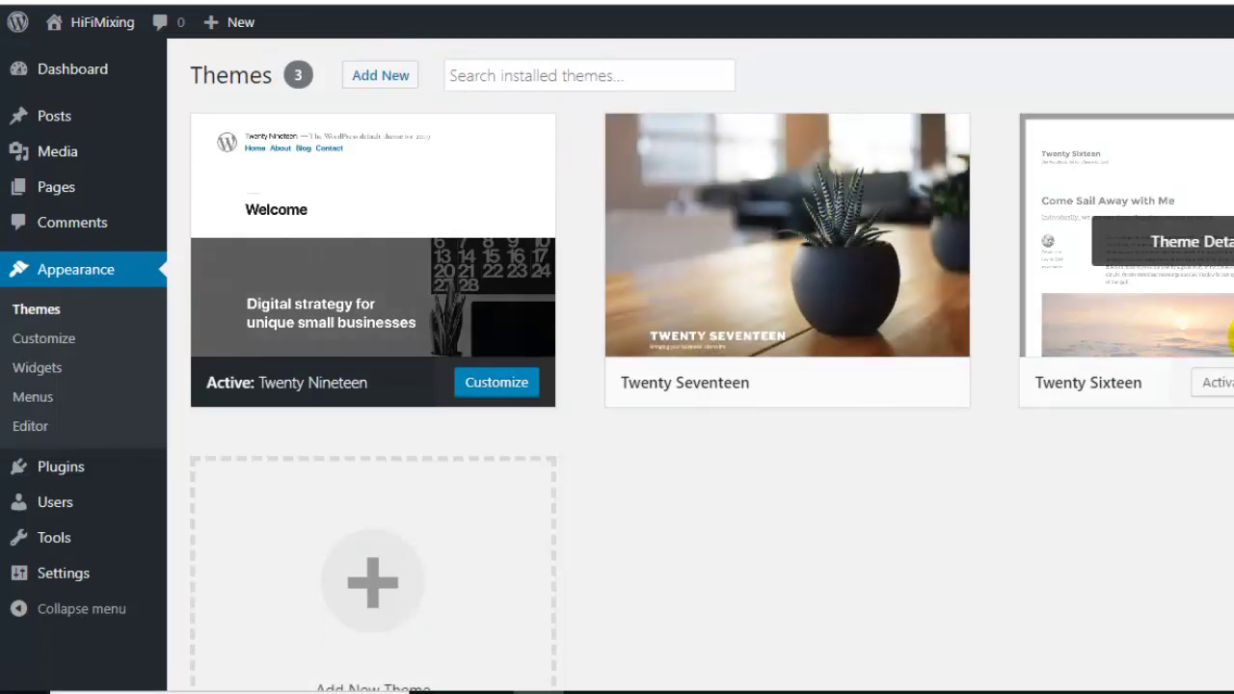
pyautogui.scroll(-1, 1220, 267)
pyautogui.scroll(1, 1200, 196)
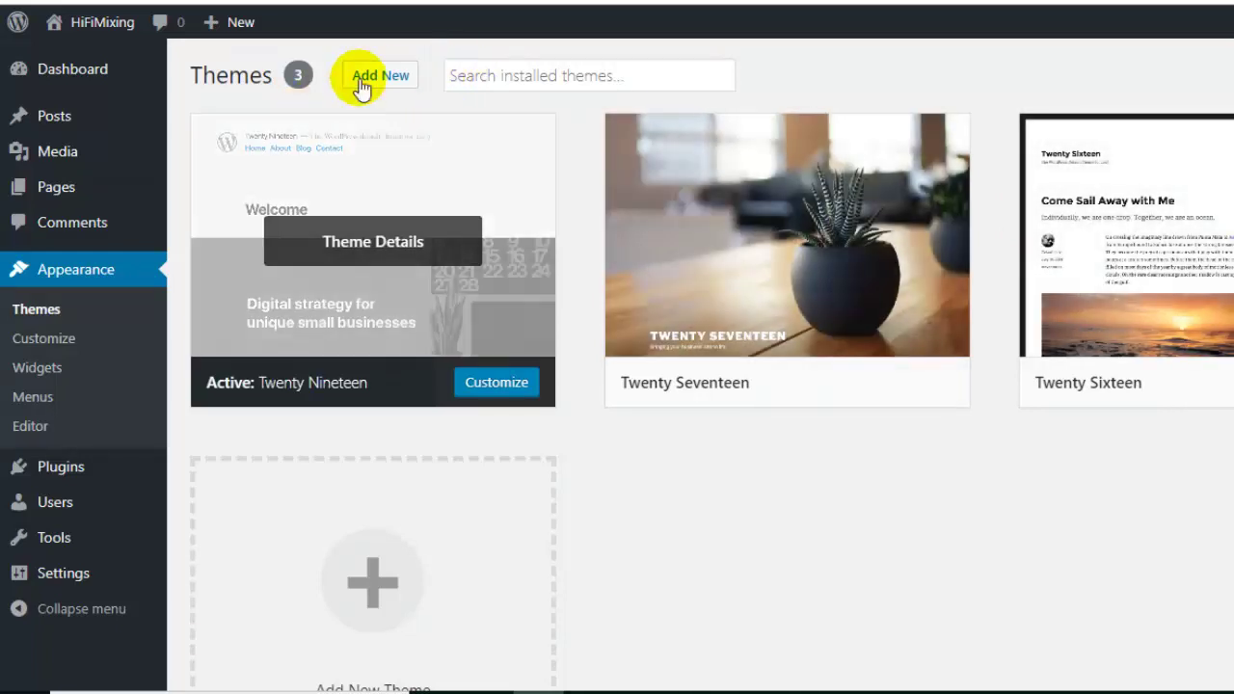
pyautogui.click(396, 81)
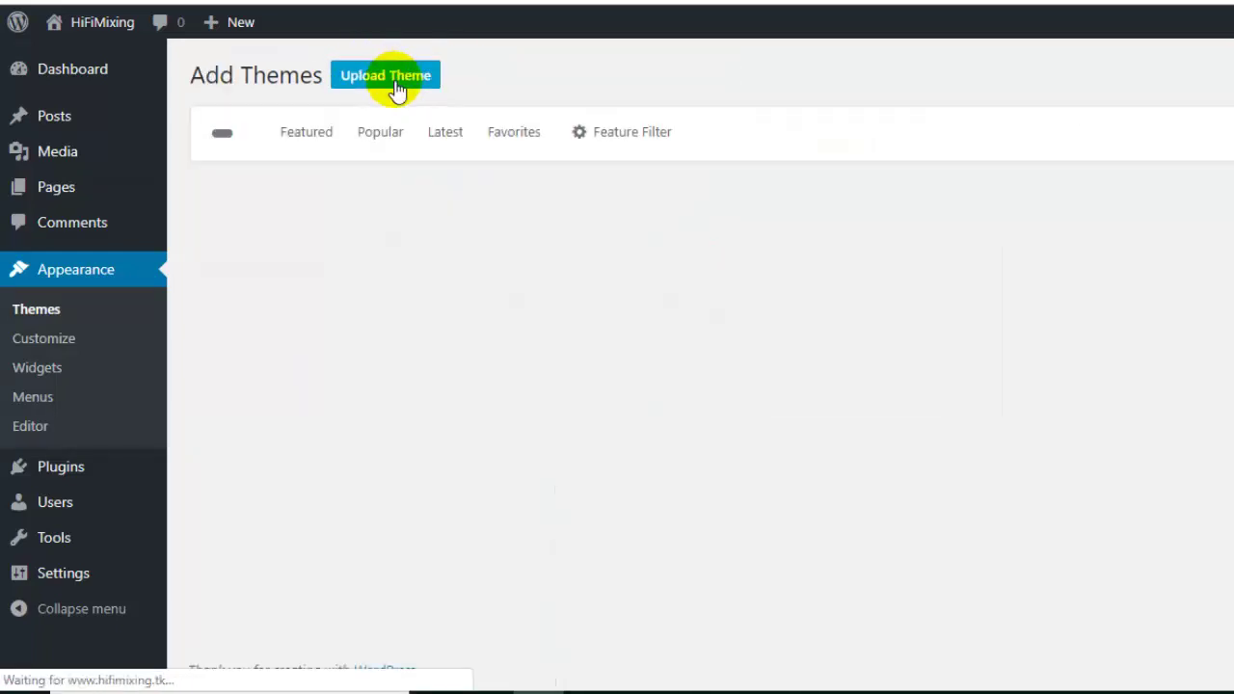
pyautogui.click(398, 87)
pyautogui.click(629, 266)
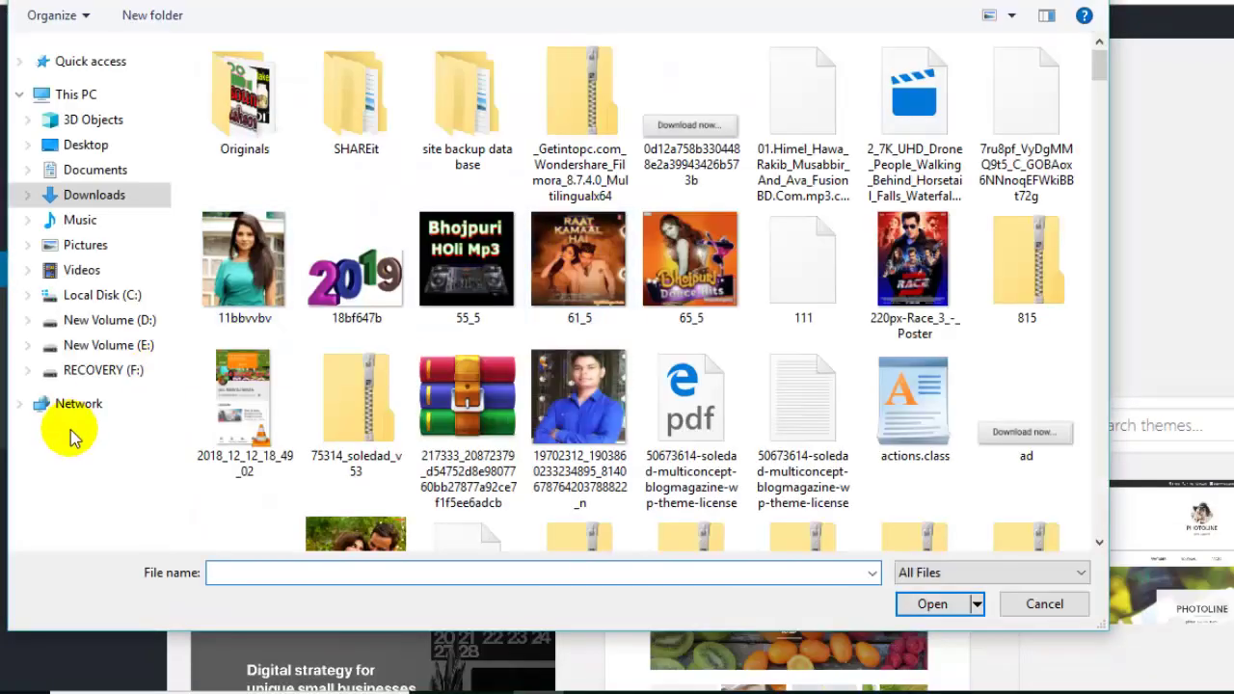
# Choose the themeforest Soledad zip from E:\Wordpress Theme for upload.
pyautogui.click(154, 344)
pyautogui.click(268, 451)
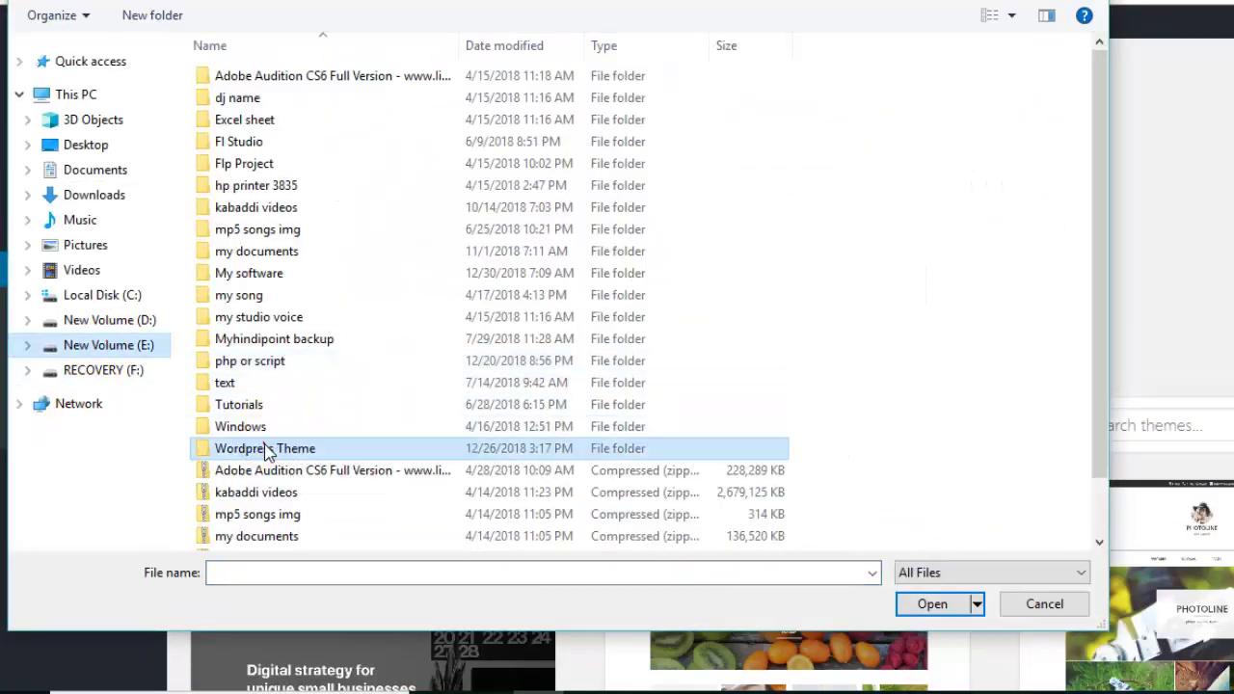
pyautogui.doubleClick(268, 452)
pyautogui.click(338, 107)
pyautogui.click(921, 600)
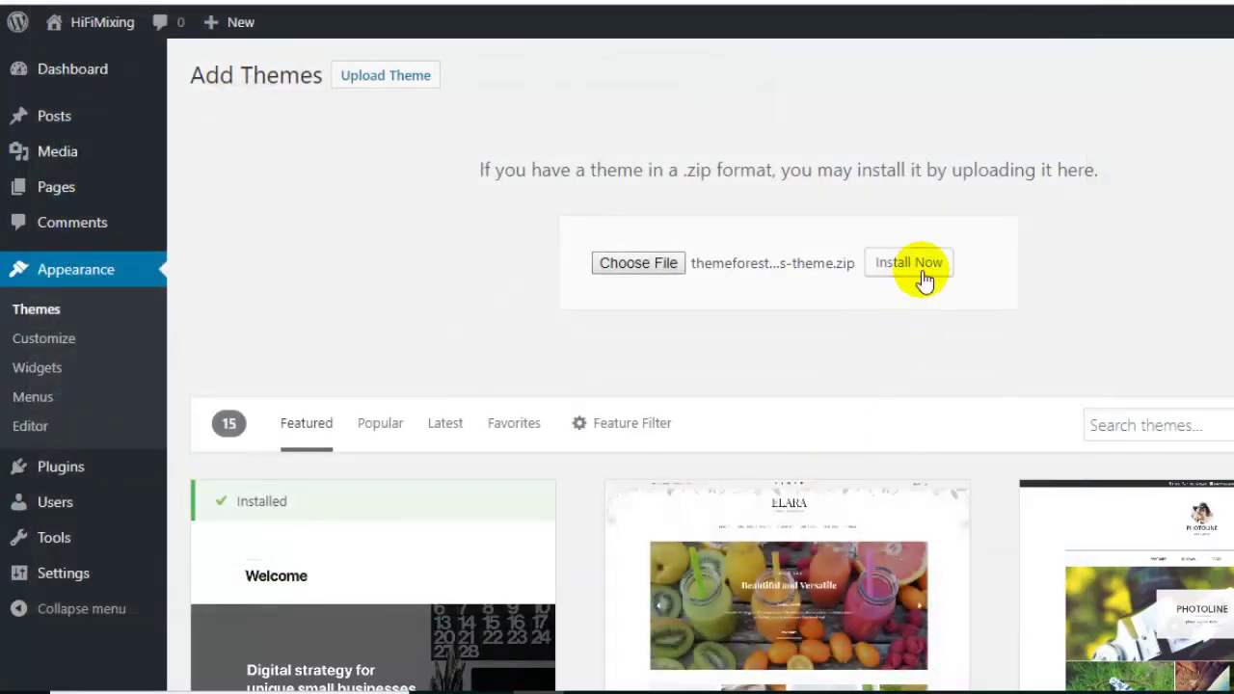
# Install the uploaded Soledad theme and activate it.
pyautogui.click(921, 271)
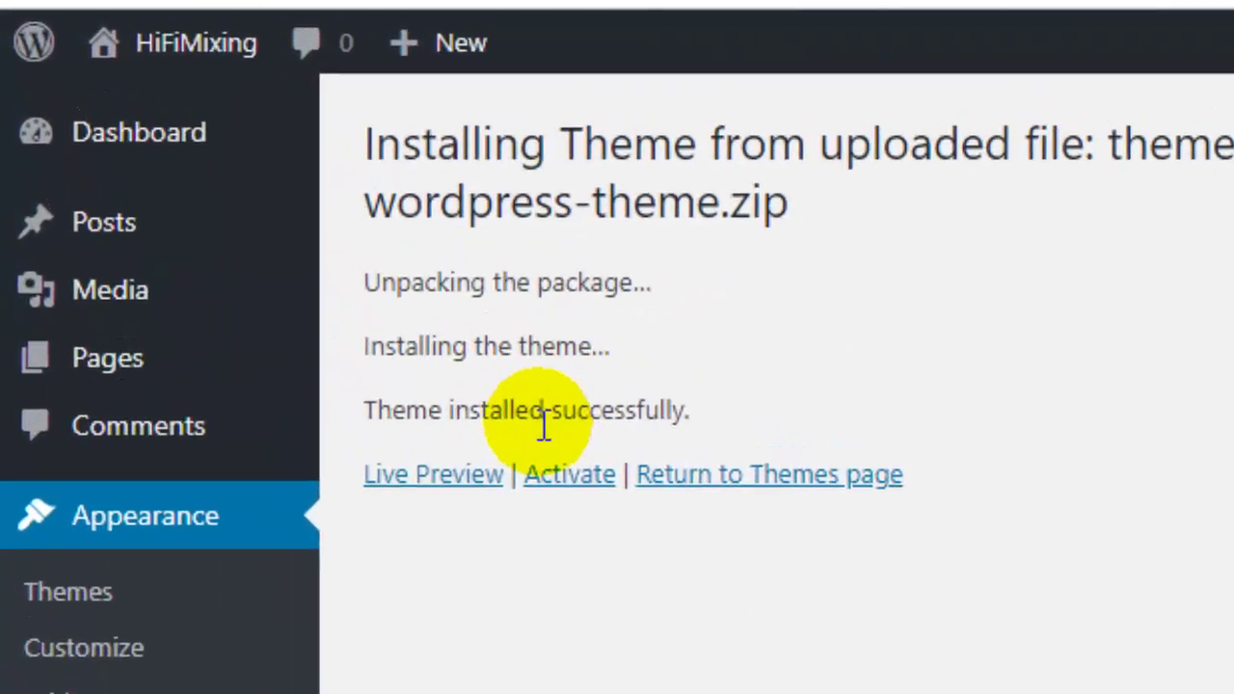
pyautogui.moveTo(378, 407); pyautogui.dragTo(691, 411)
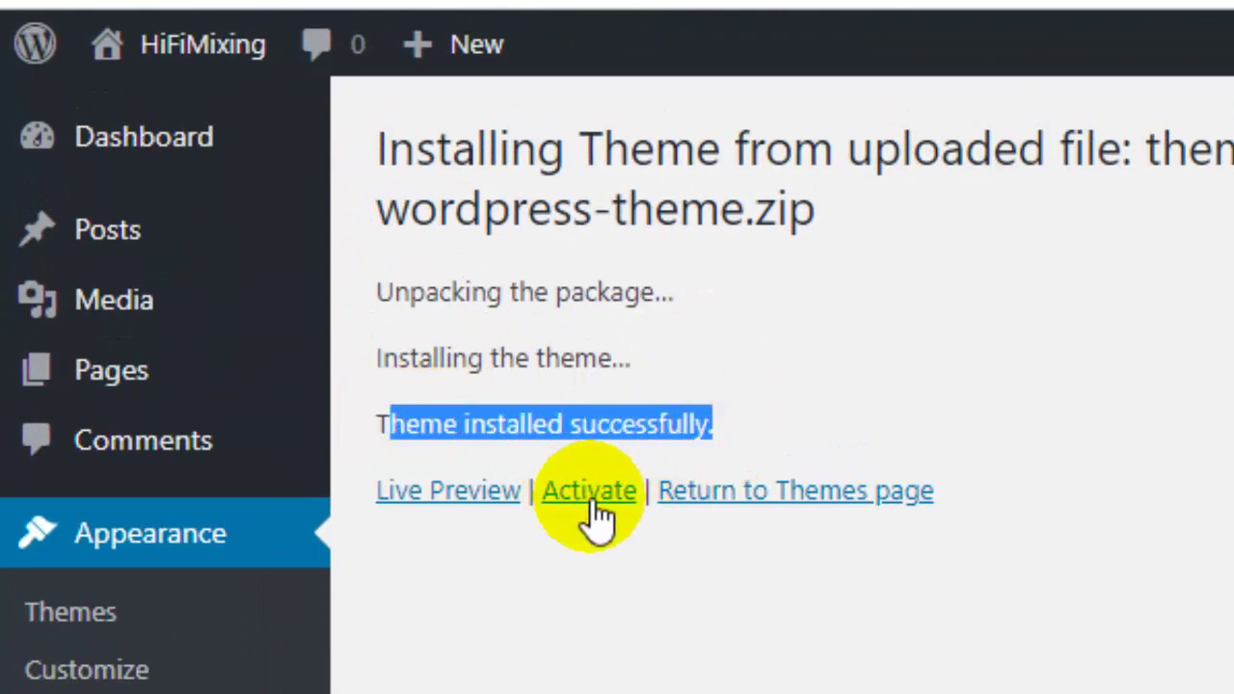
pyautogui.click(592, 501)
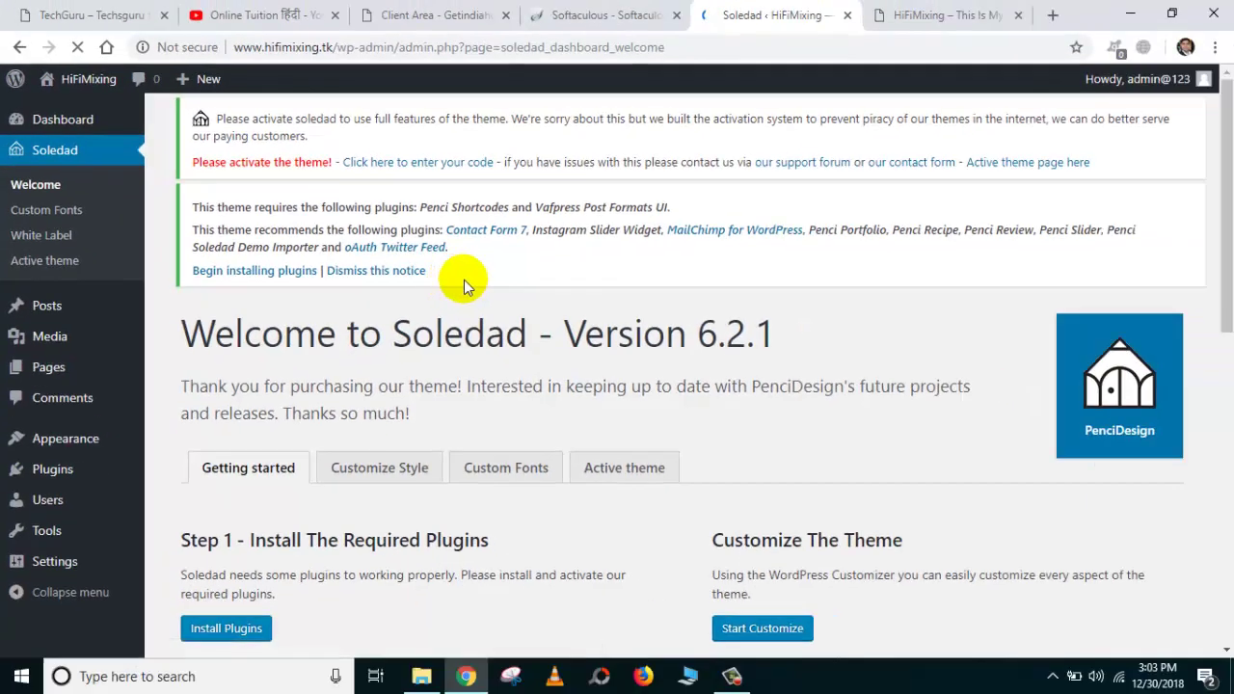
# Bulk-install all Soledad required plugins from Install Required Plugins.
pyautogui.scroll(-4, 491, 294)
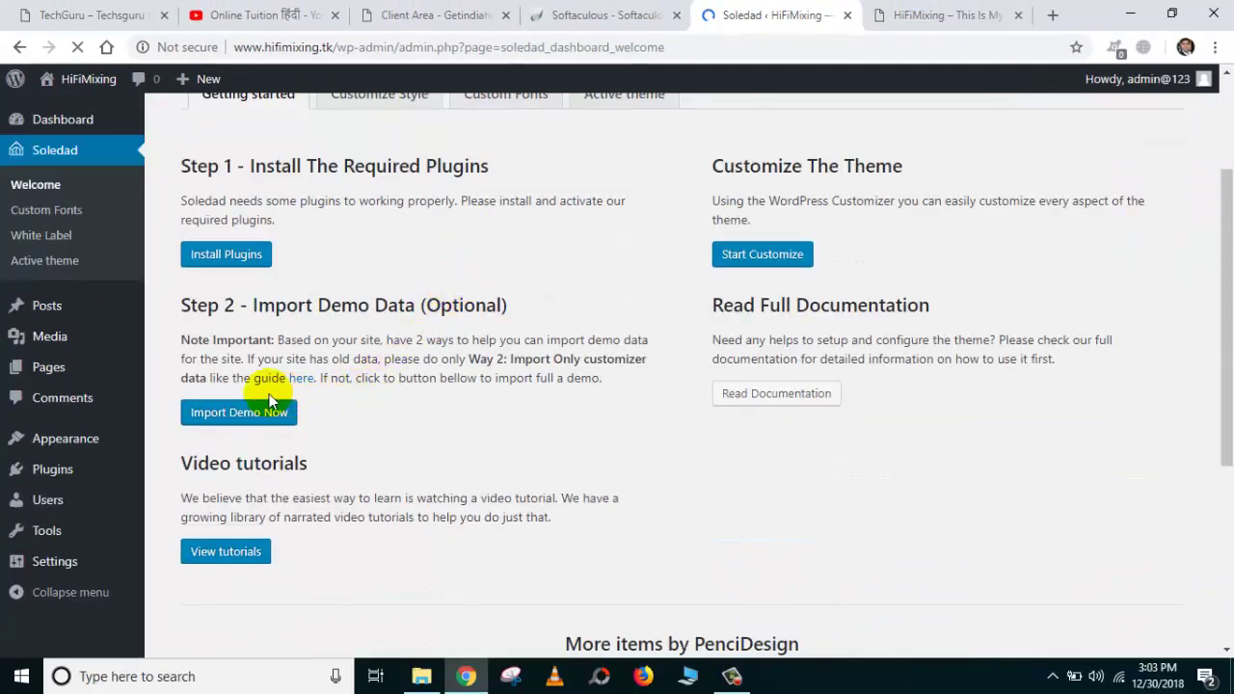
pyautogui.click(215, 259)
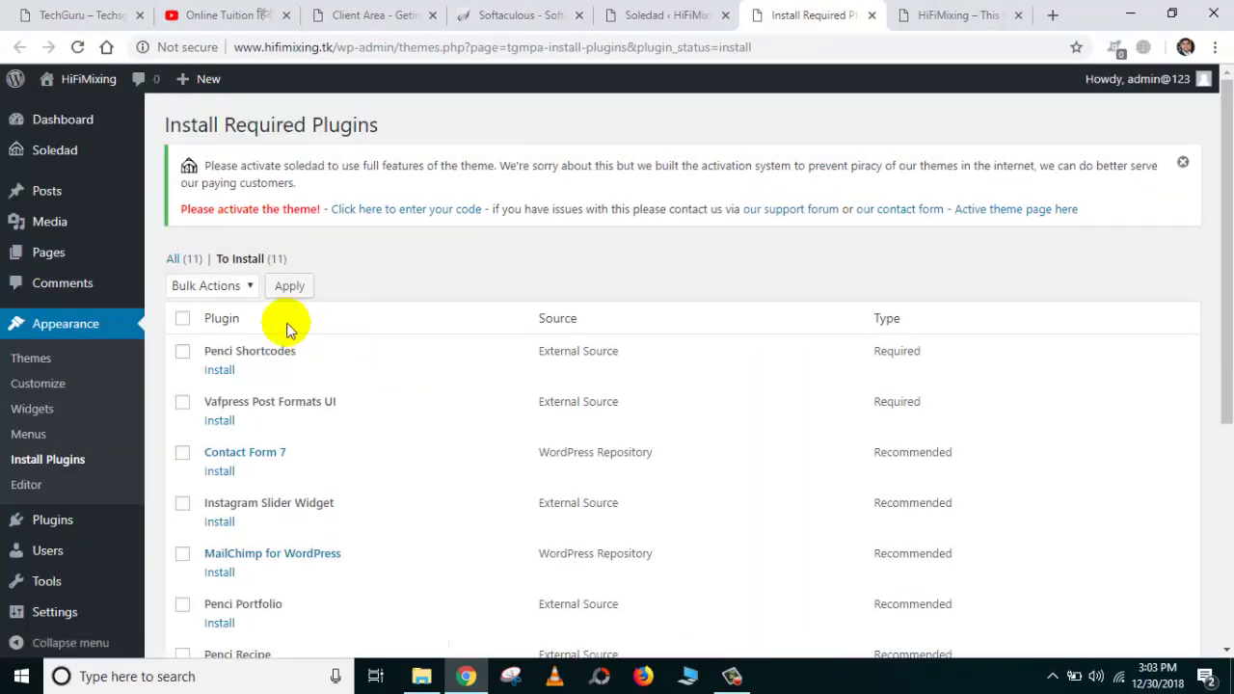
pyautogui.click(183, 319)
pyautogui.click(245, 285)
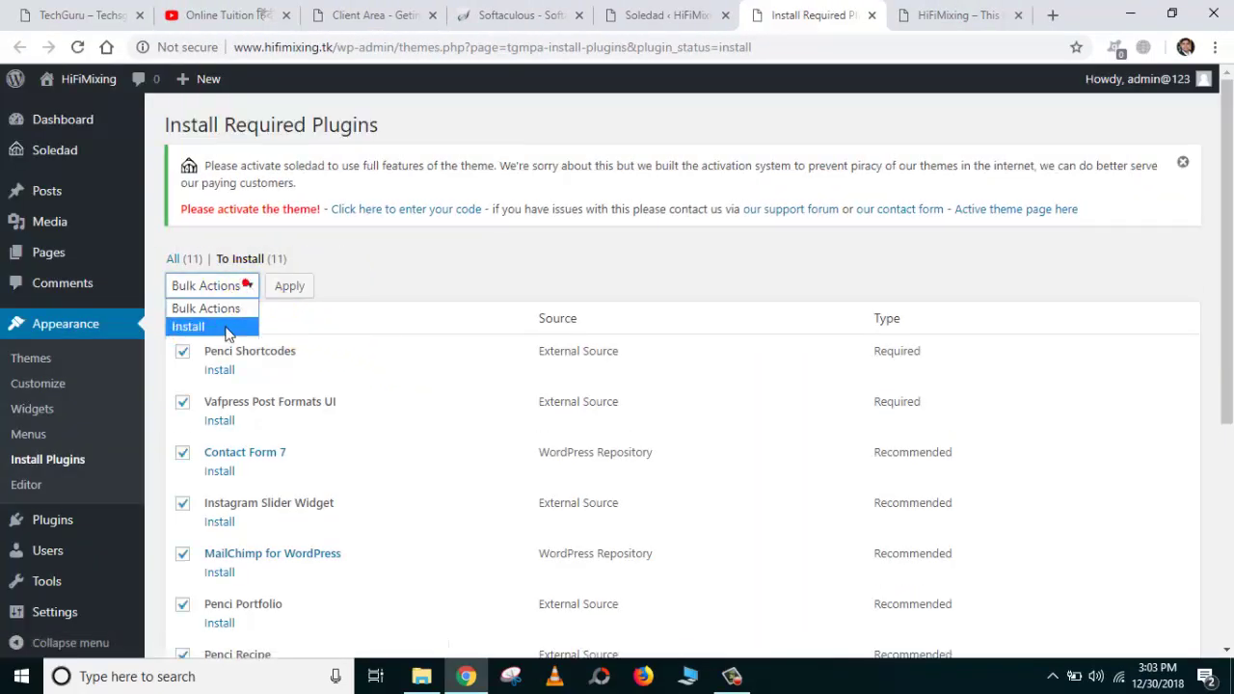
pyautogui.click(225, 325)
pyautogui.click(289, 287)
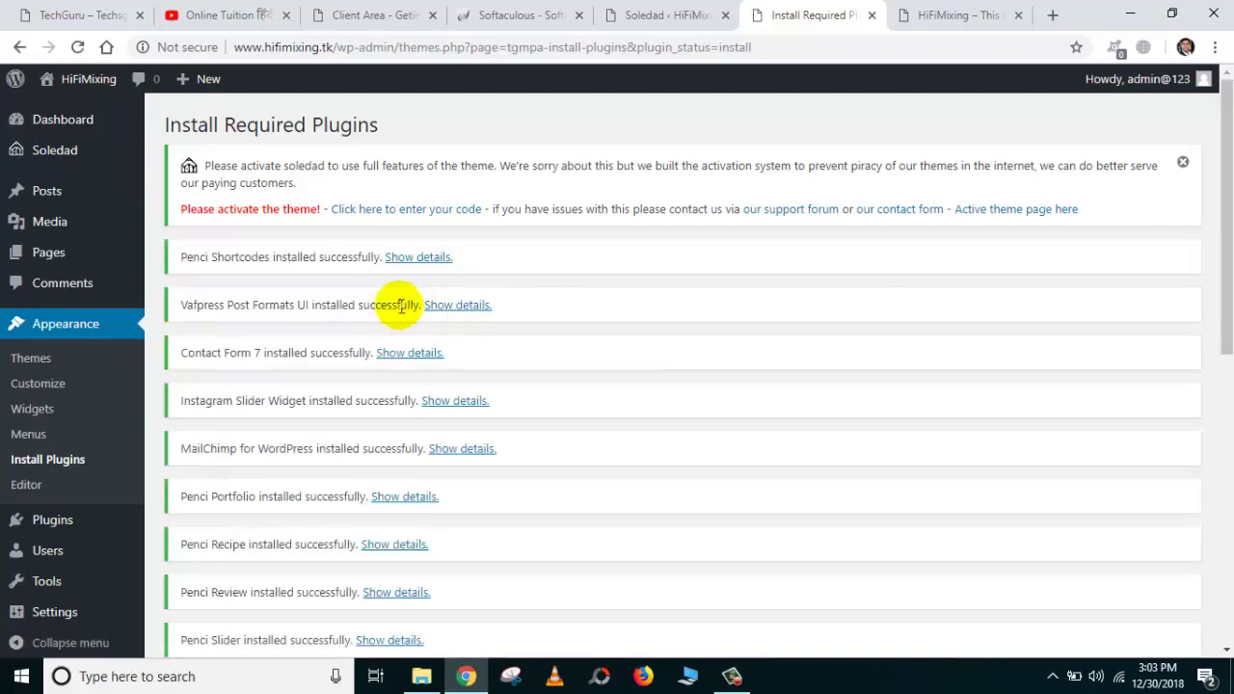
# Bulk-activate all 11 installed plugins, from Penci Shortcodes to oAuth Twitter Feed.
pyautogui.scroll(-10, 366, 385)
pyautogui.click(285, 565)
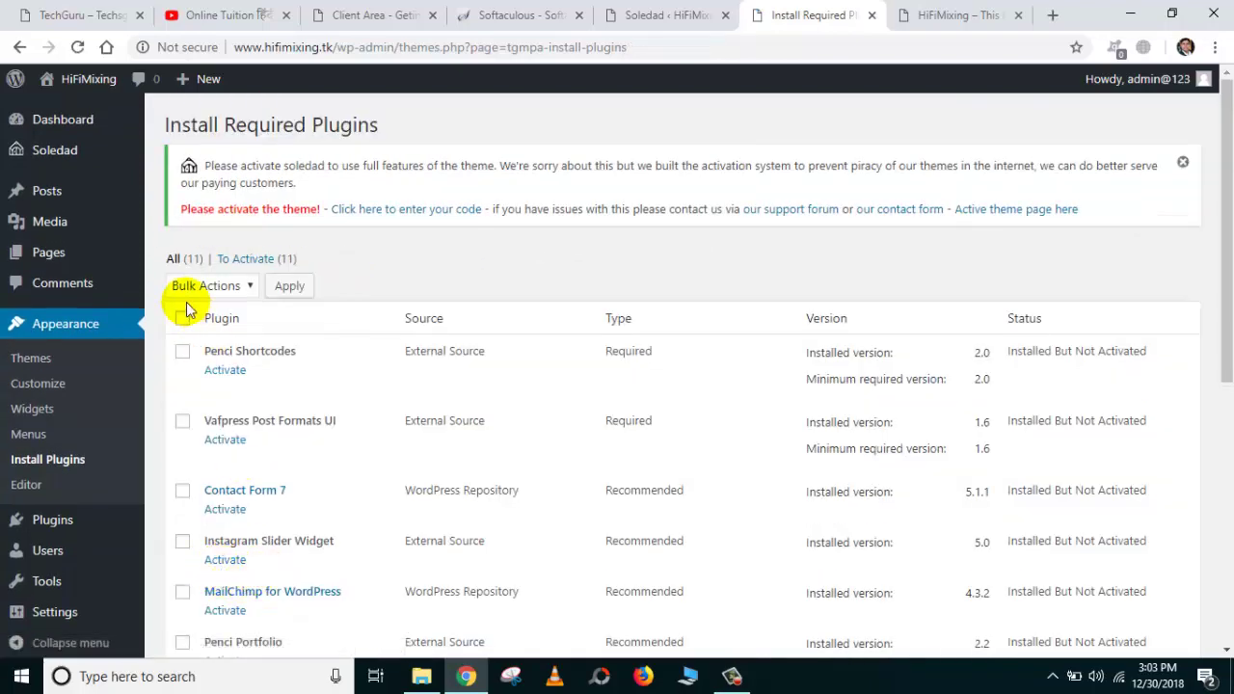
pyautogui.click(237, 286)
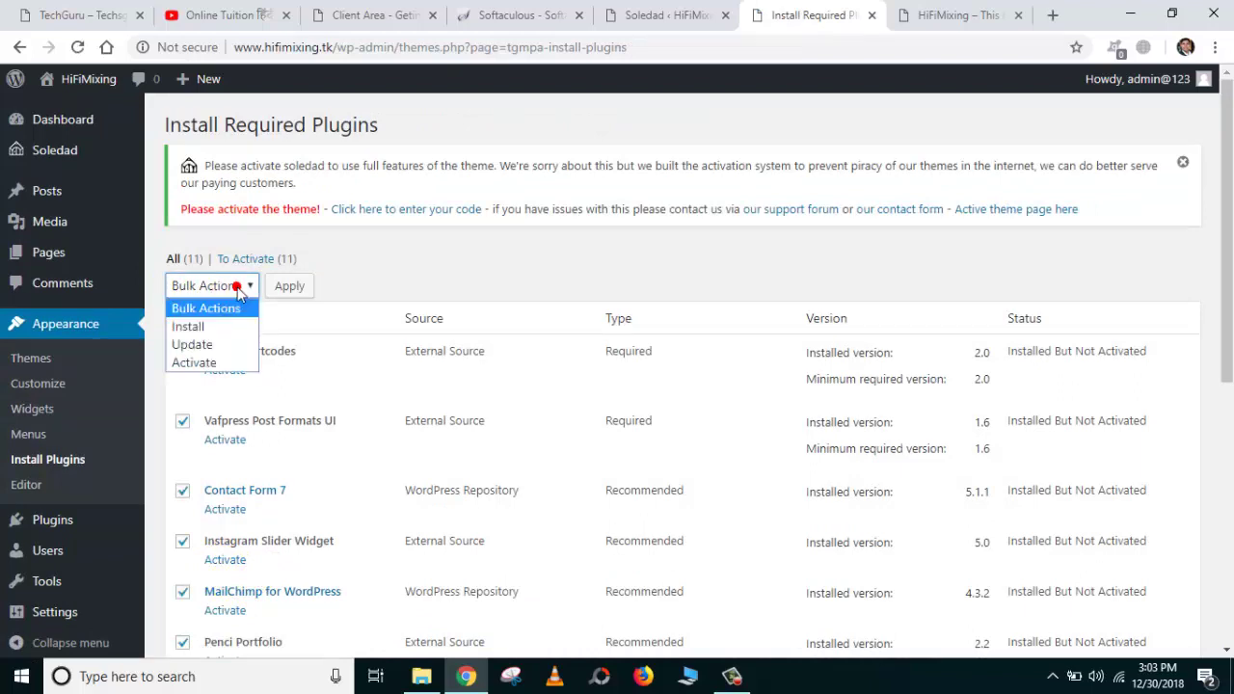
pyautogui.click(193, 362)
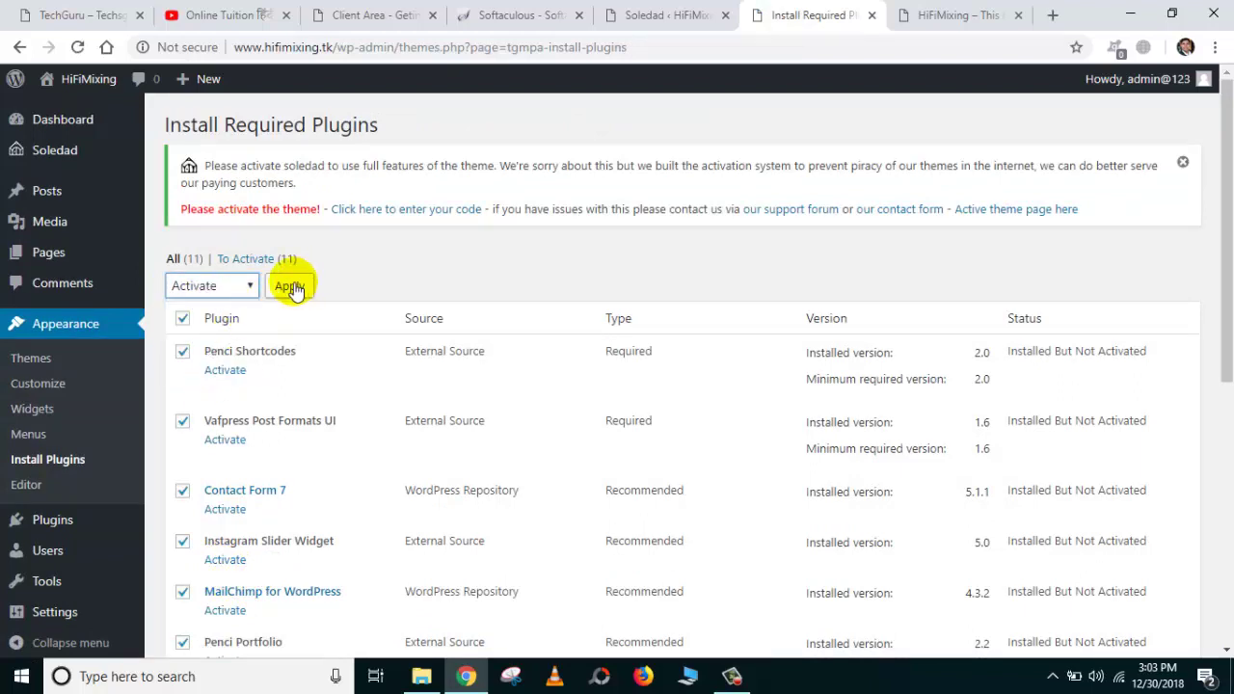
pyautogui.click(244, 289)
pyautogui.click(242, 286)
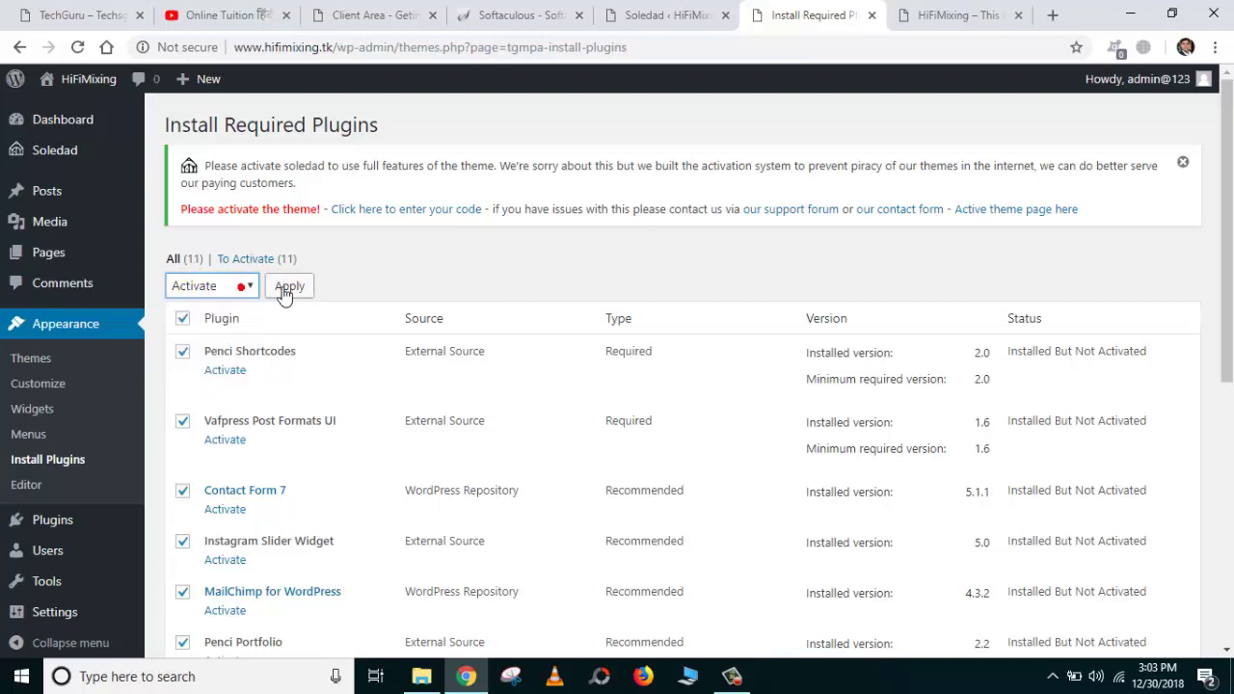
pyautogui.click(283, 289)
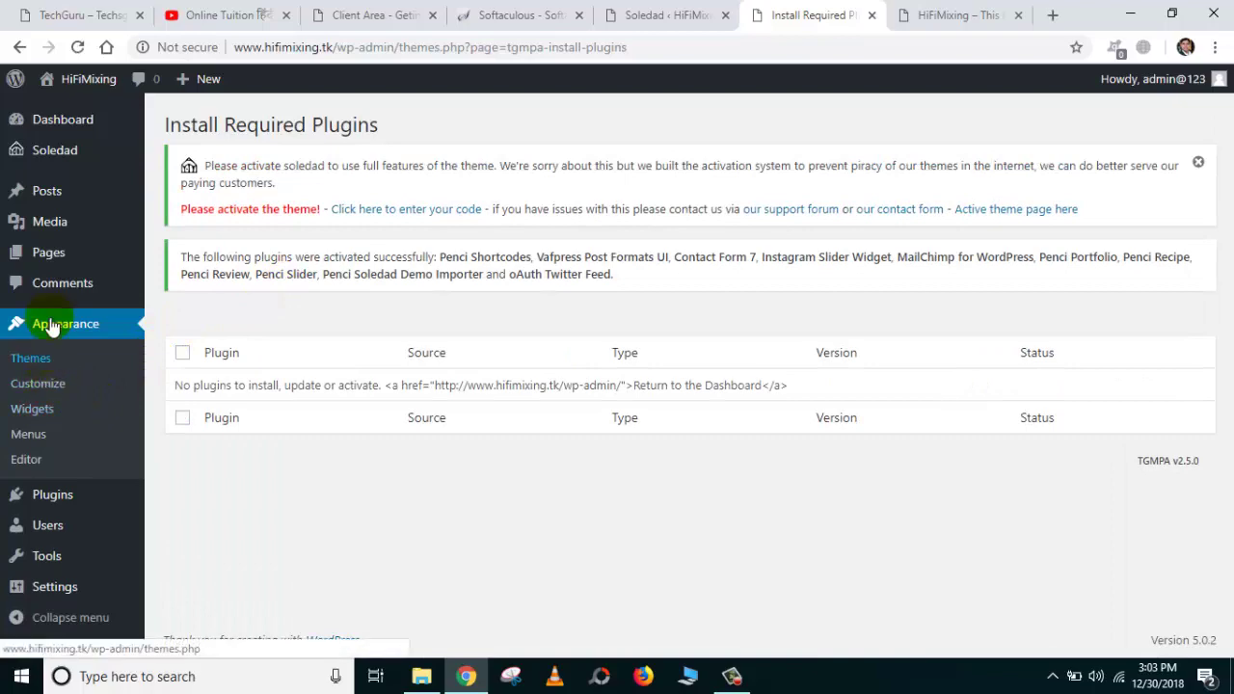
# Open the demo data importer from the Soledad Welcome page.
pyautogui.click(59, 145)
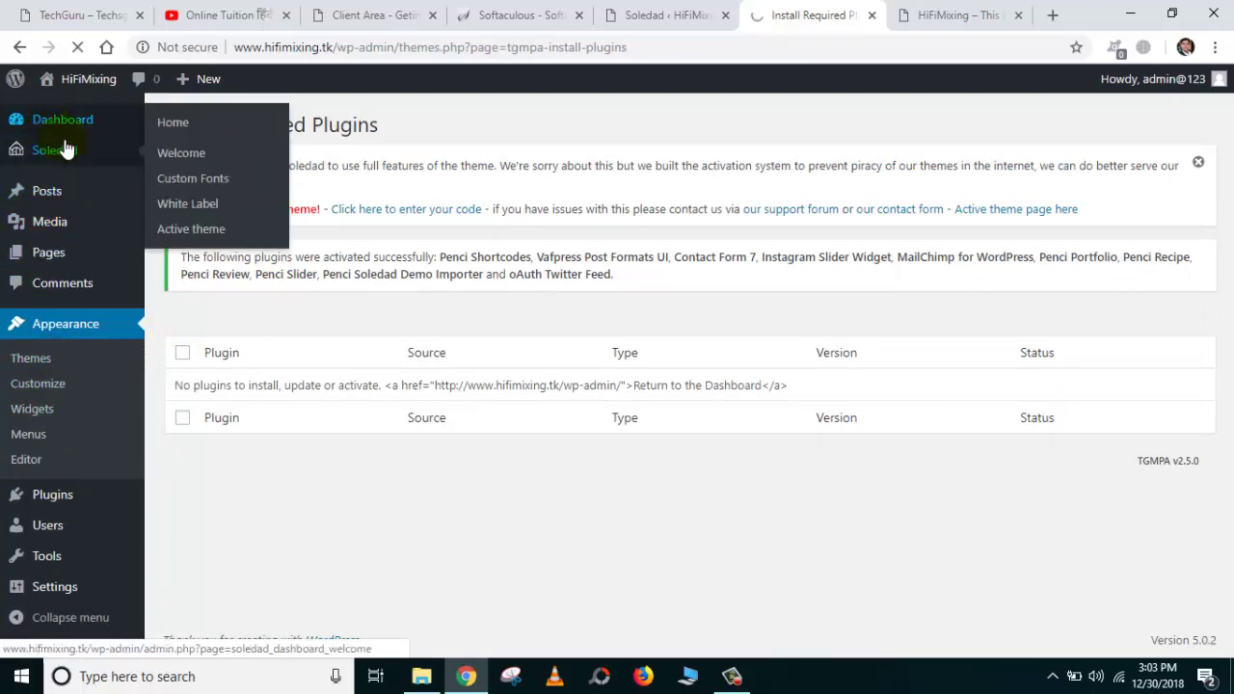
pyautogui.scroll(-3, 227, 262)
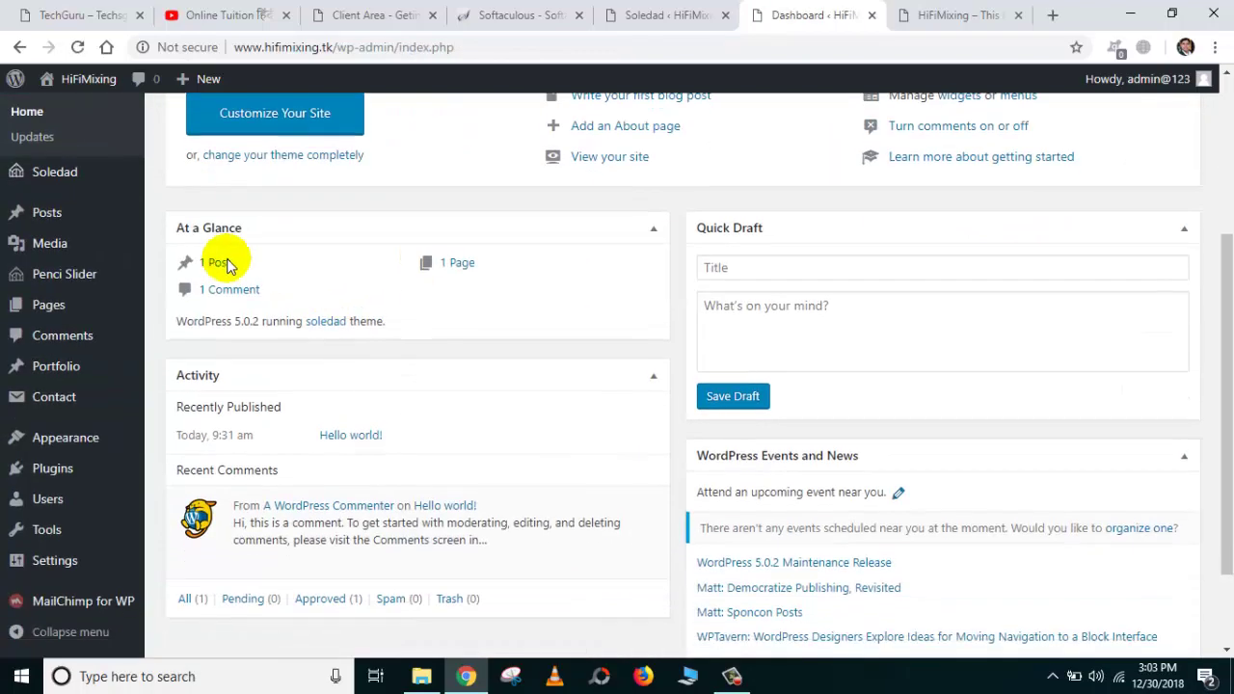
pyautogui.click(63, 183)
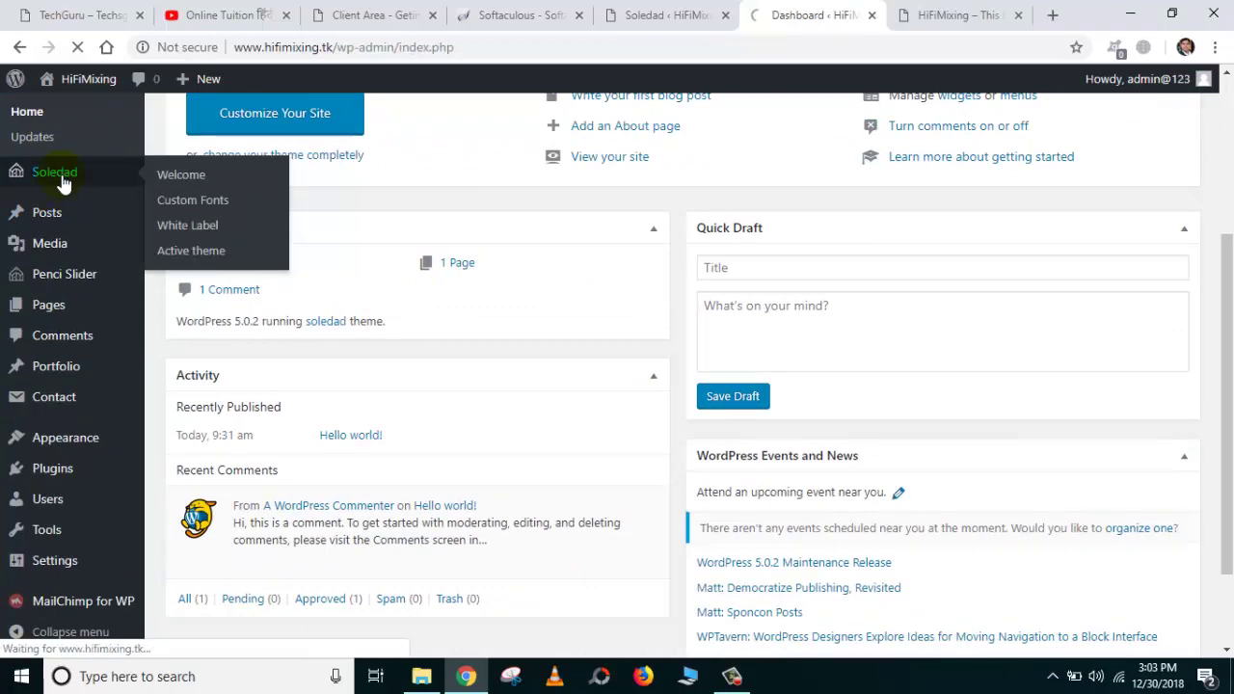
pyautogui.scroll(-3, 441, 405)
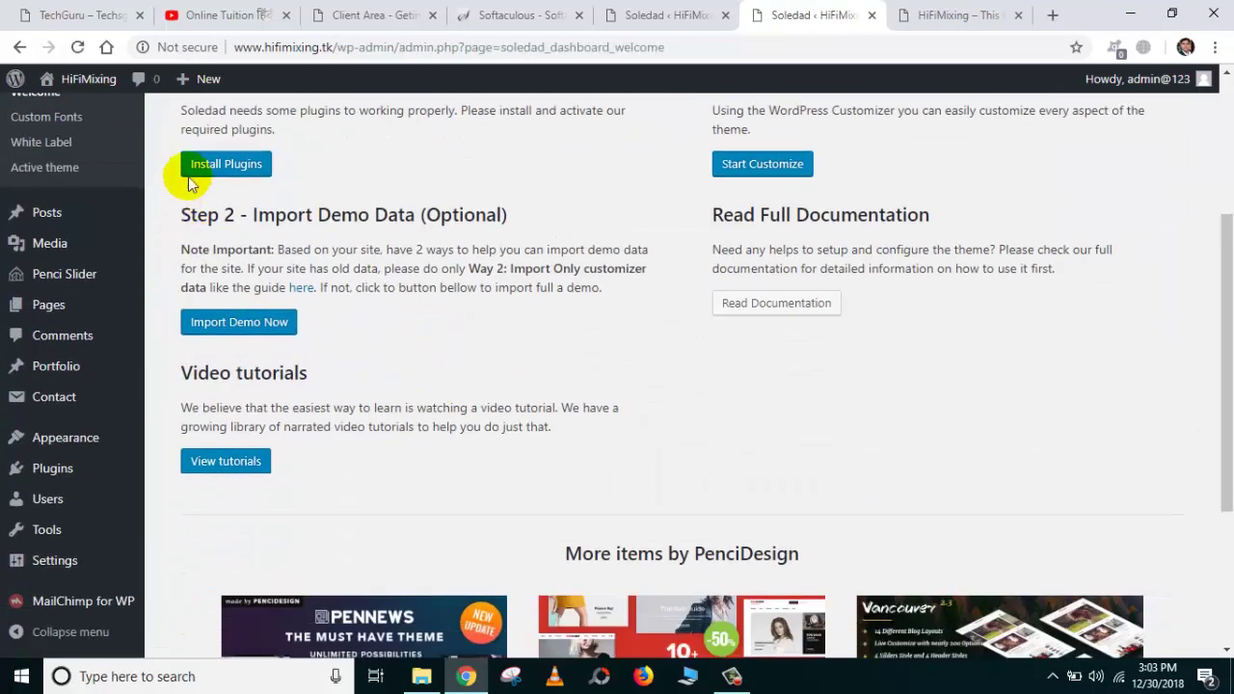
pyautogui.click(280, 324)
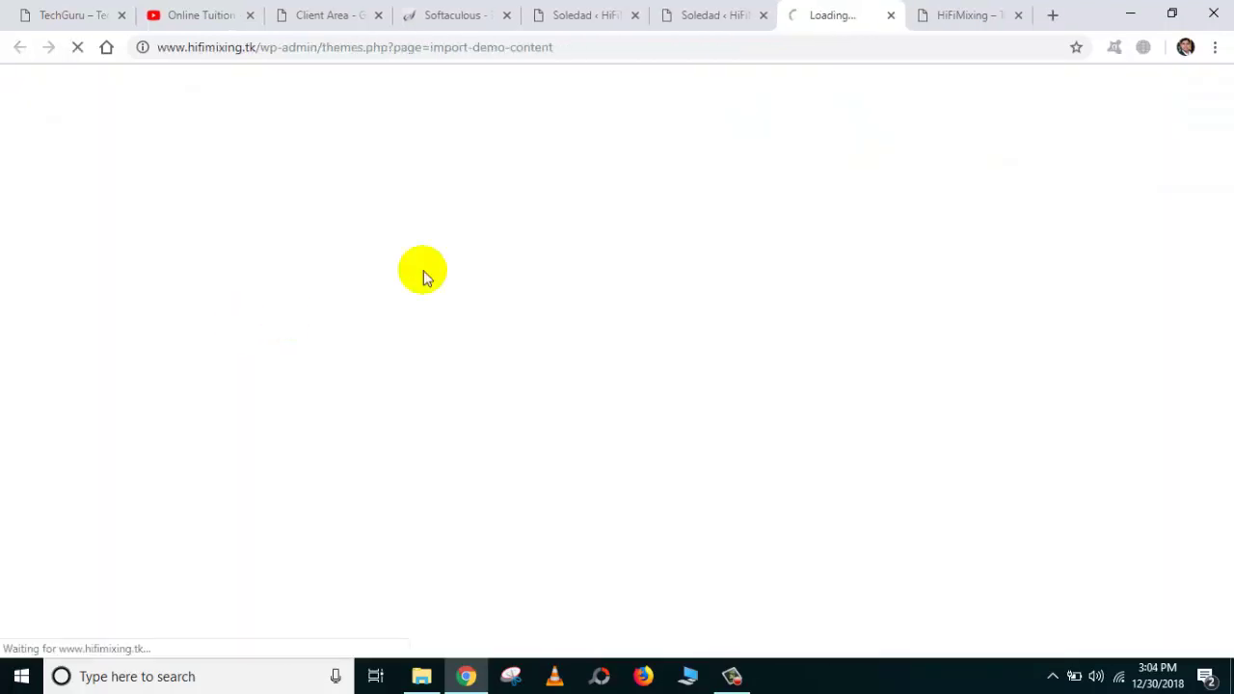
# Import the Magazine demo content until 'Import completed!' is reported.
pyautogui.scroll(-8, 450, 353)
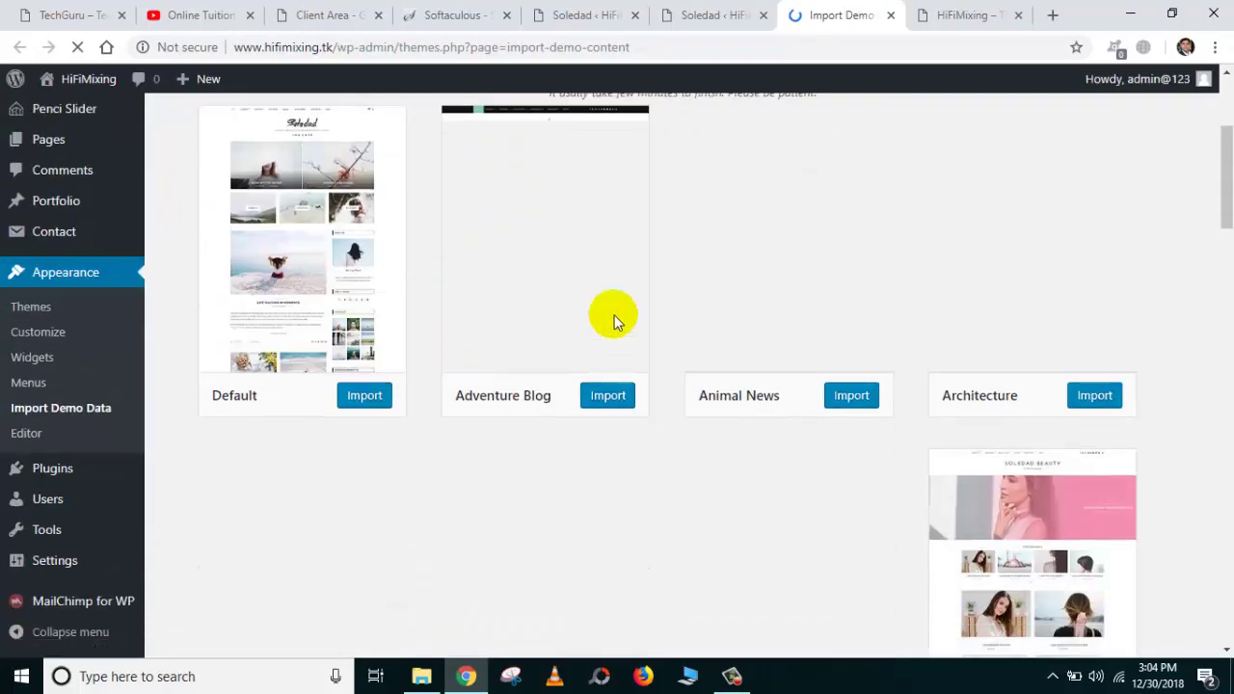
pyautogui.scroll(8, 727, 326)
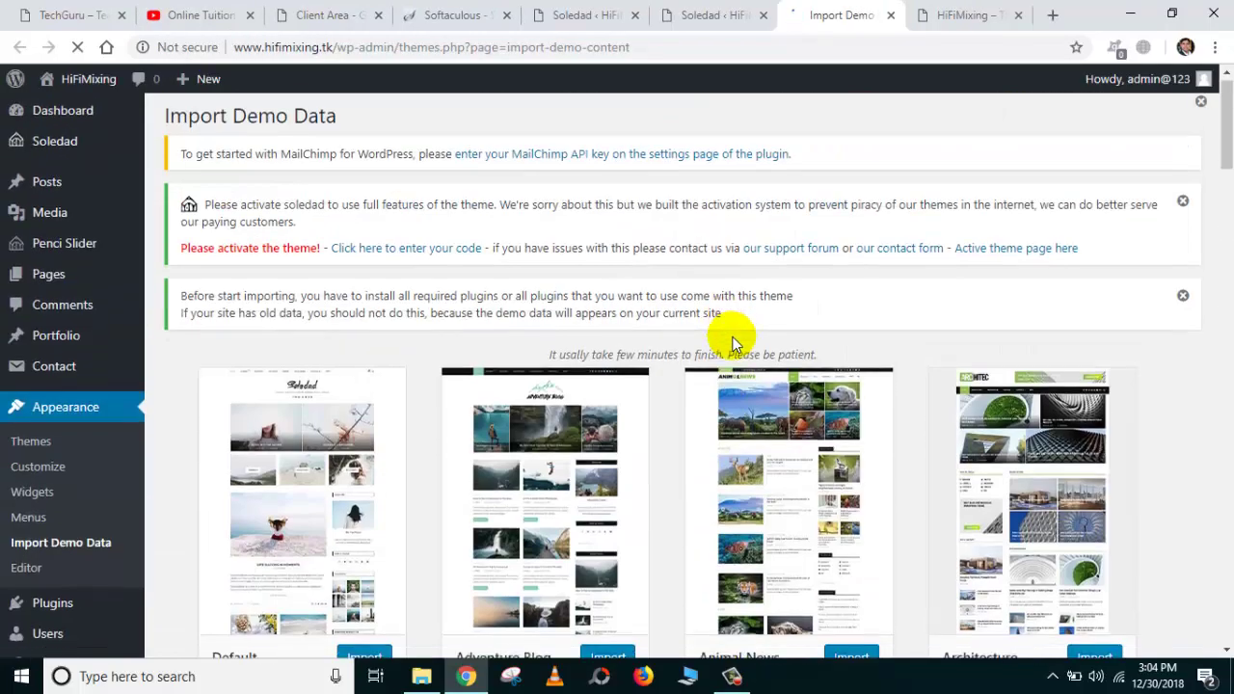
pyautogui.scroll(-3, 695, 290)
pyautogui.scroll(-15, 871, 248)
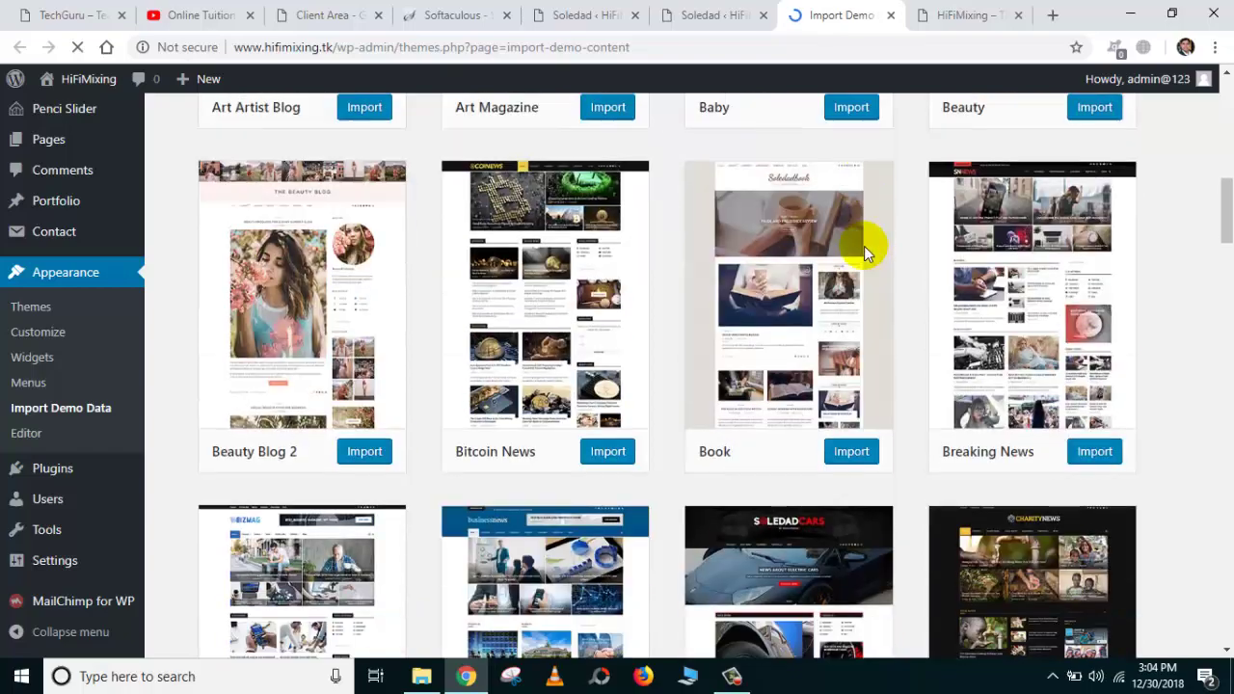
pyautogui.scroll(-10, 857, 270)
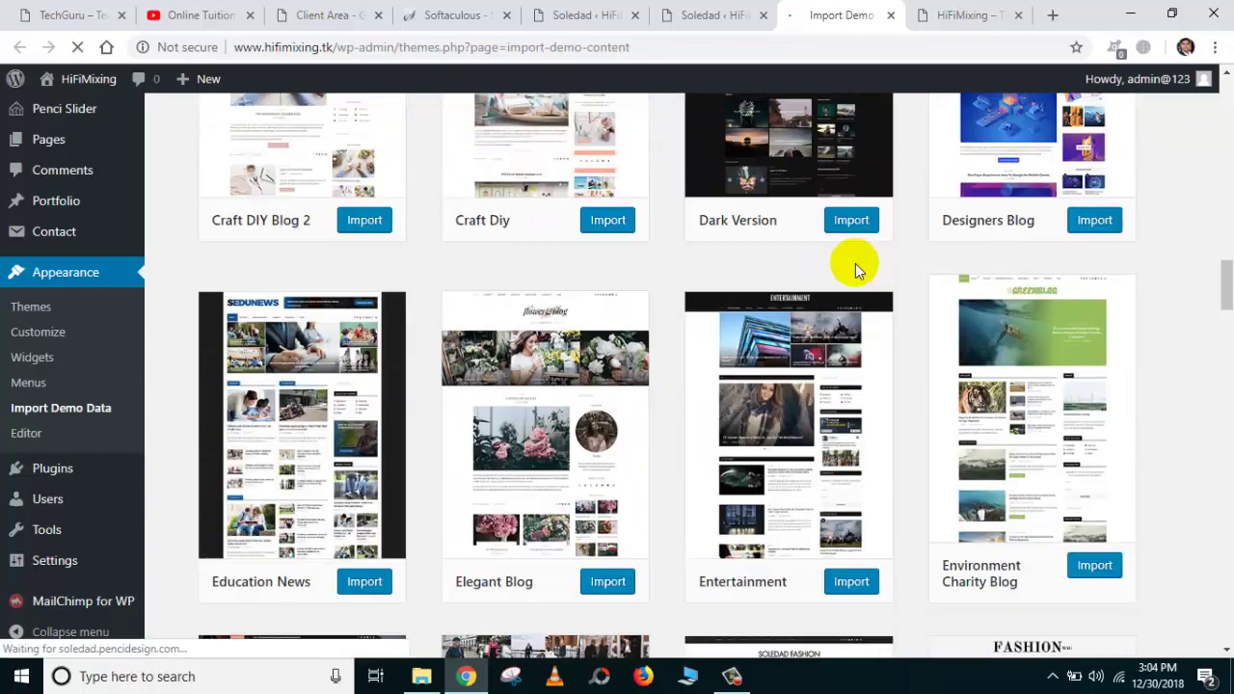
pyautogui.scroll(-3, 850, 289)
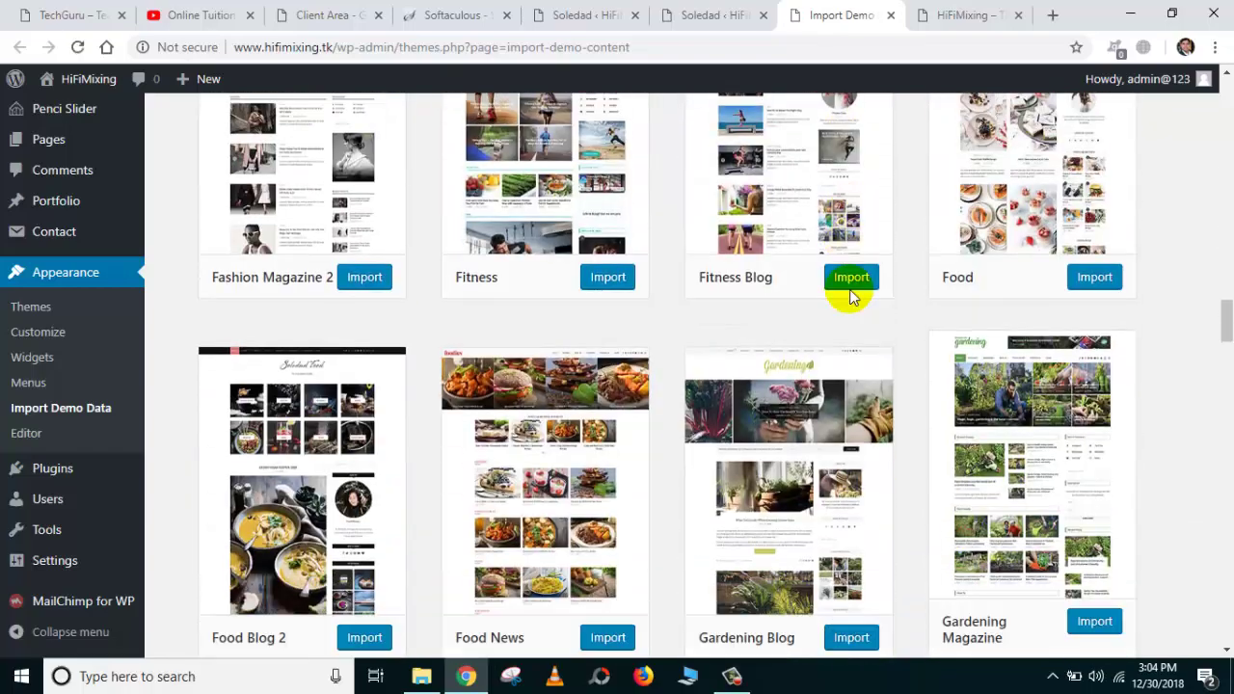
pyautogui.scroll(-5, 839, 308)
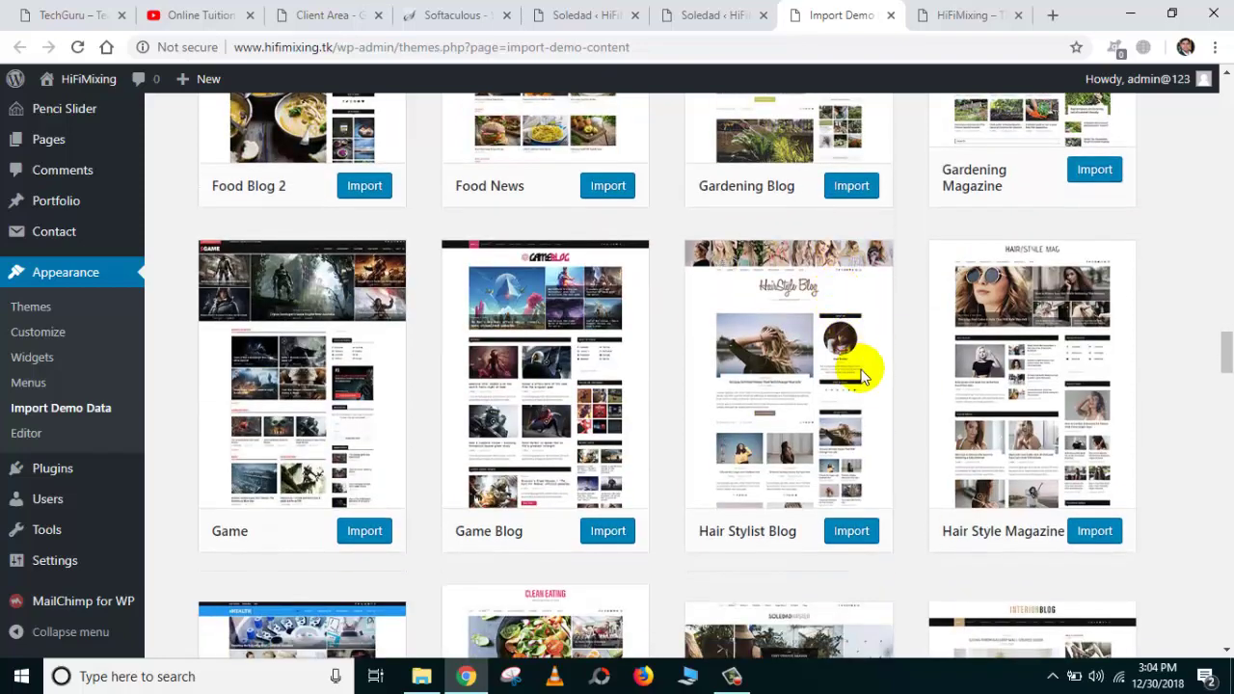
pyautogui.scroll(-5, 854, 367)
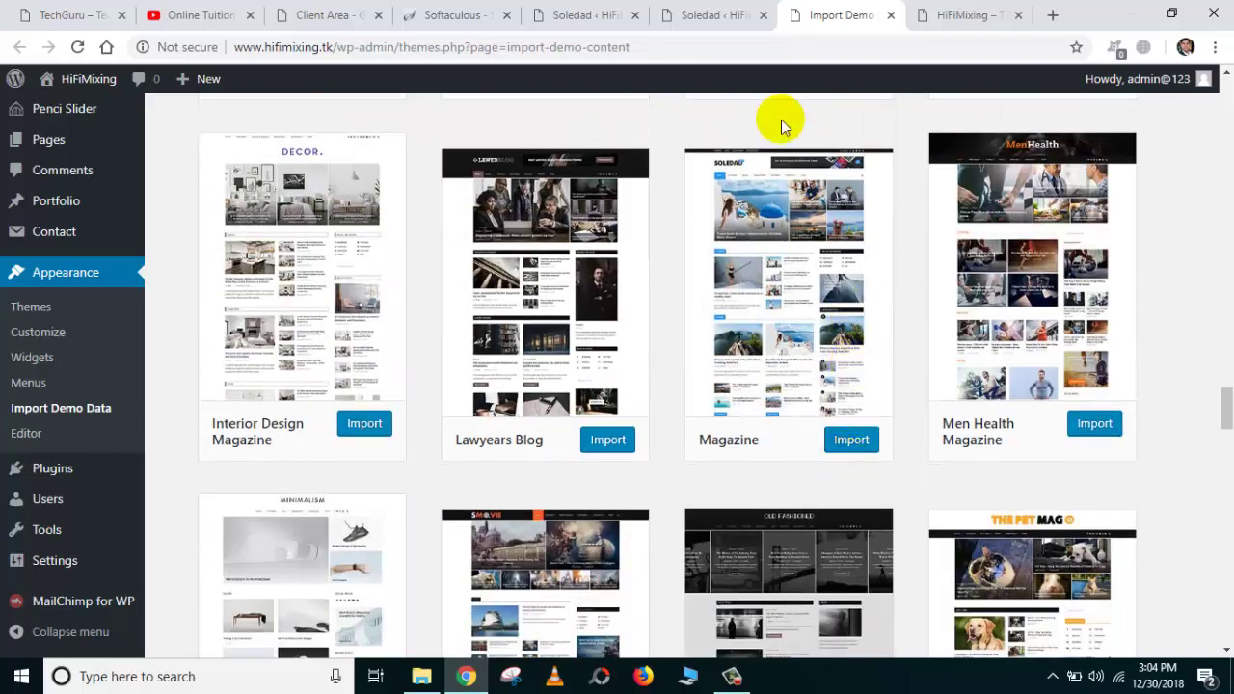
pyautogui.click(852, 442)
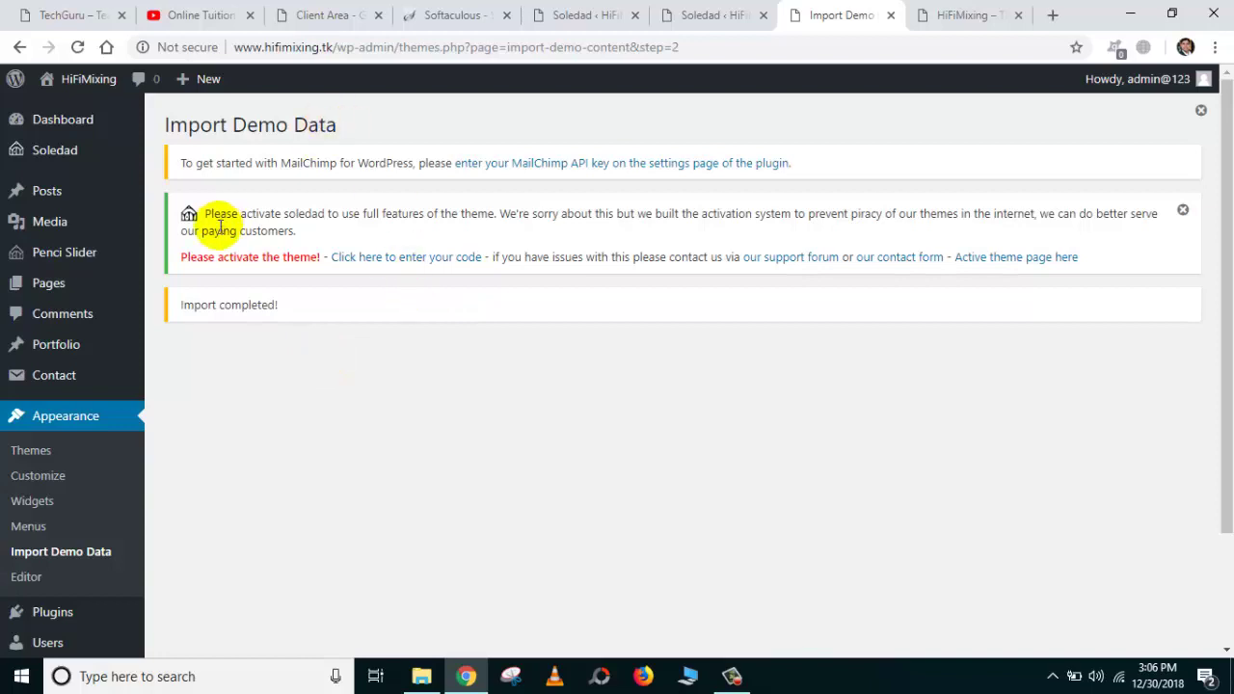
pyautogui.moveTo(305, 306); pyautogui.dragTo(182, 305)
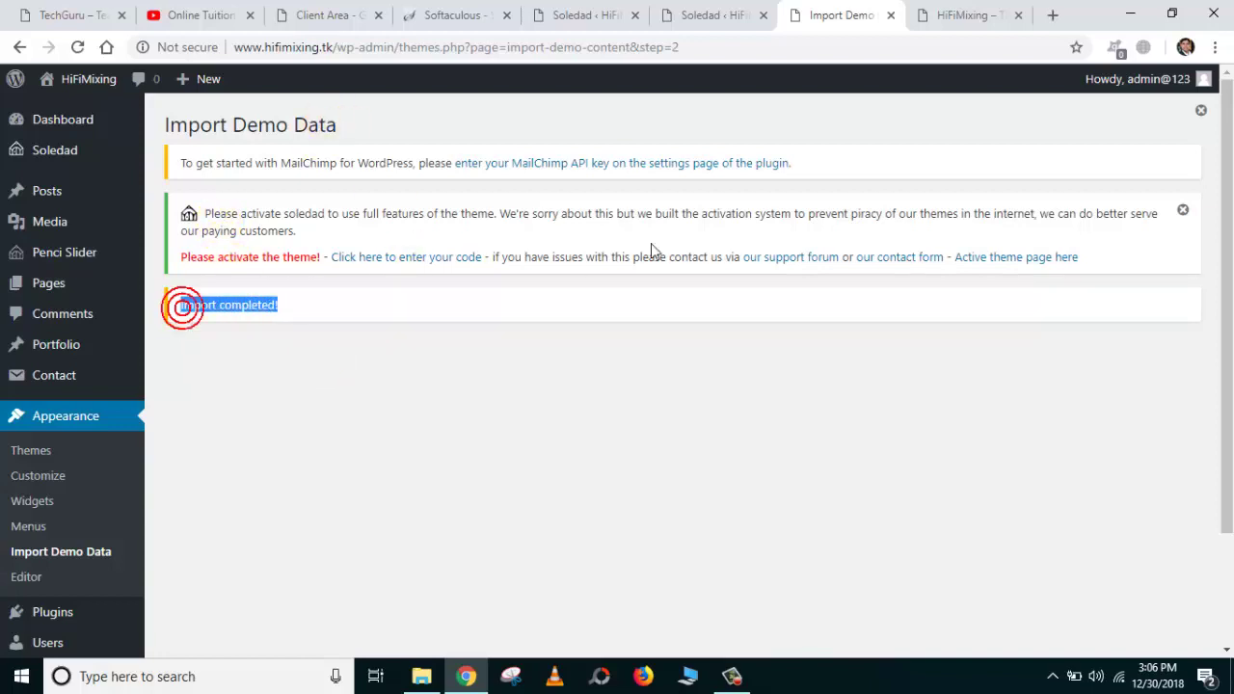
# Reload the hifimixing.tk front page and compare it with the TechGuru site.
pyautogui.click(954, 14)
pyautogui.scroll(3, 805, 115)
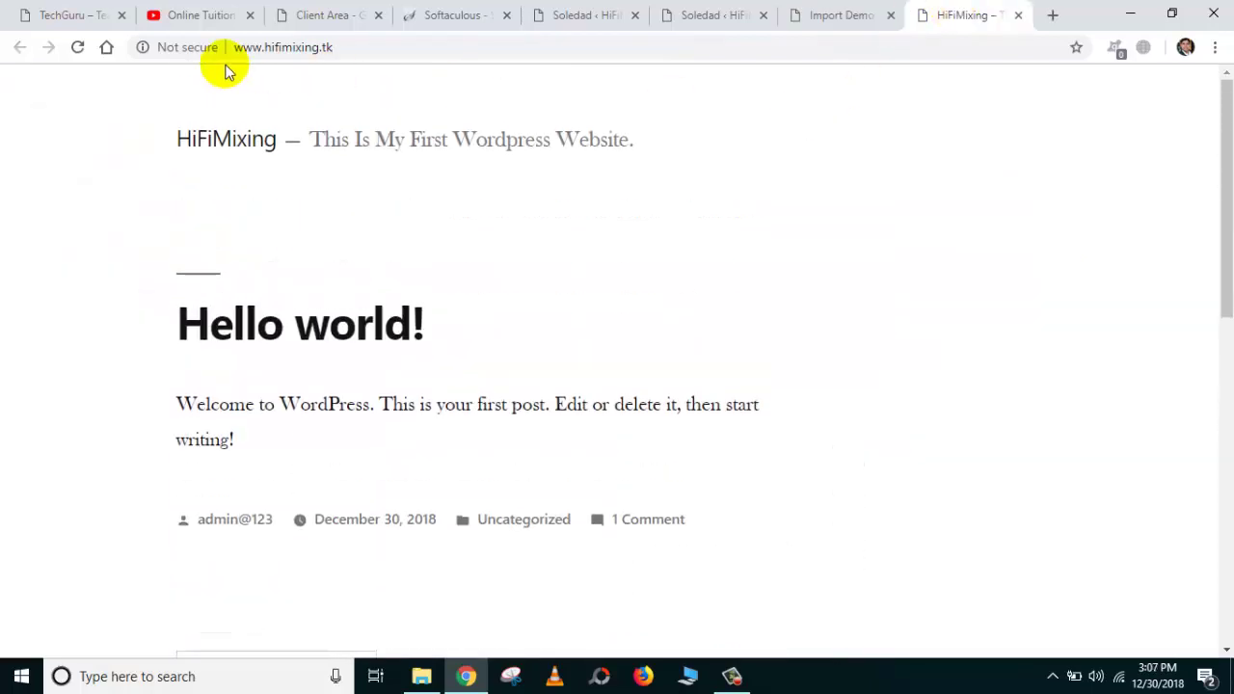
pyautogui.click(78, 48)
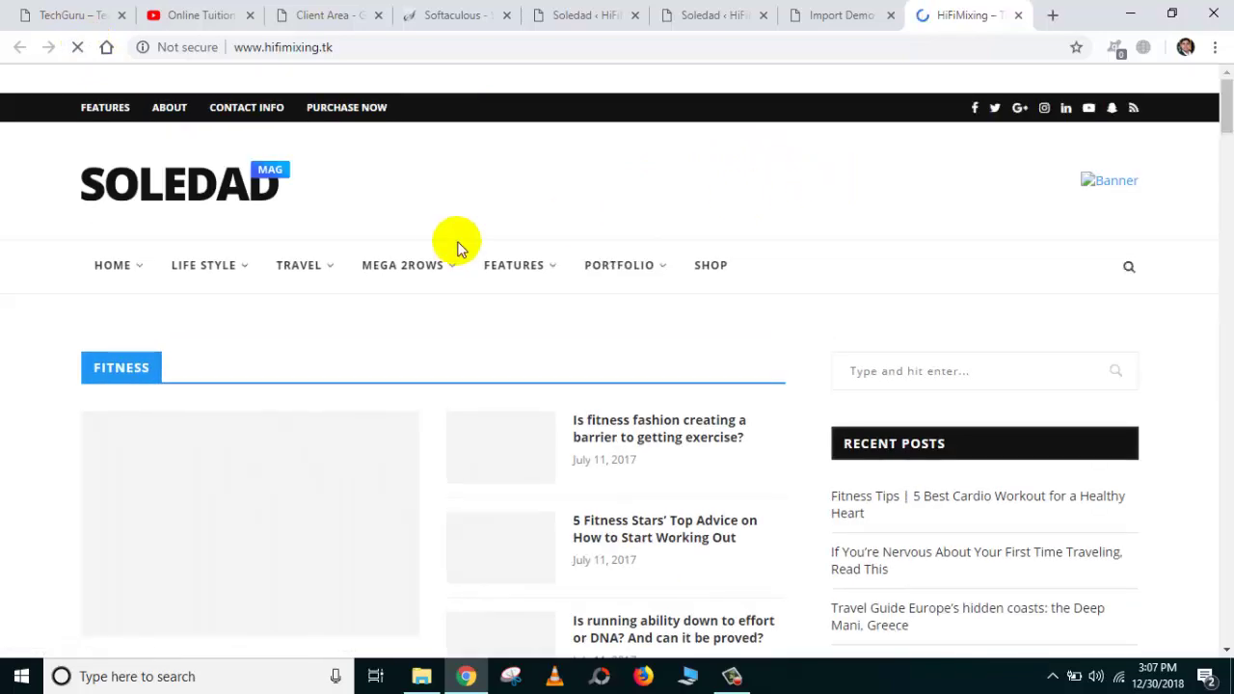
pyautogui.scroll(-7, 242, 278)
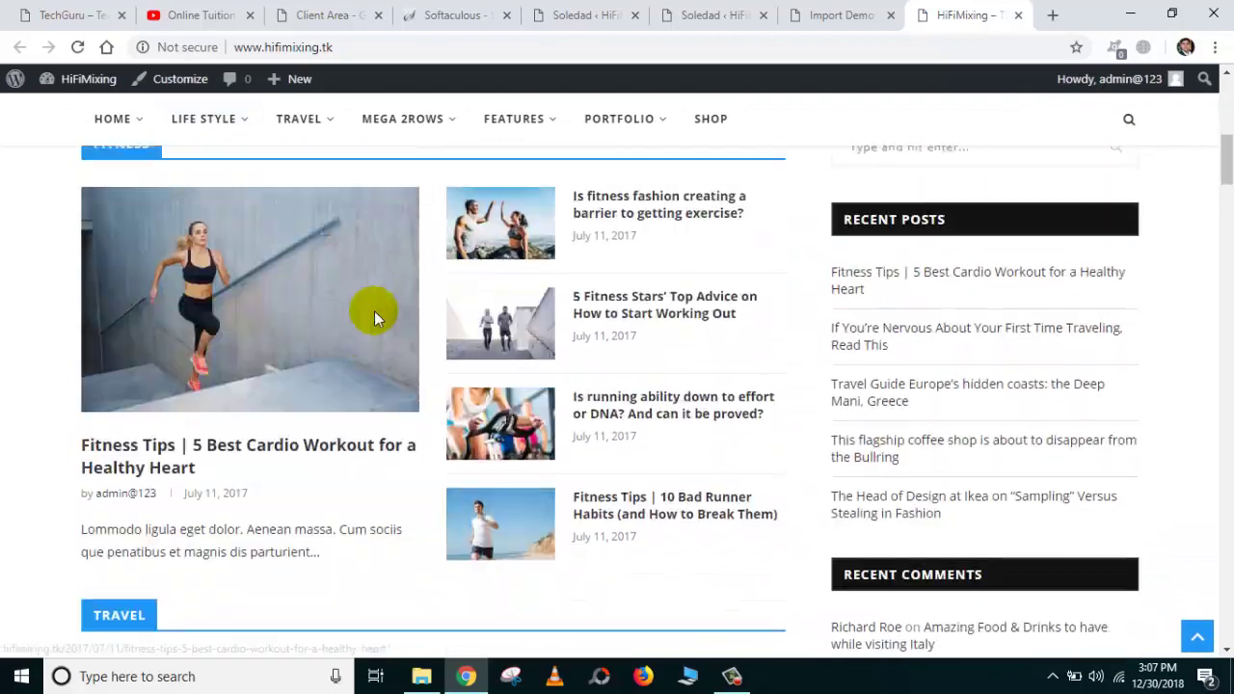
pyautogui.scroll(5, 374, 311)
pyautogui.click(111, 14)
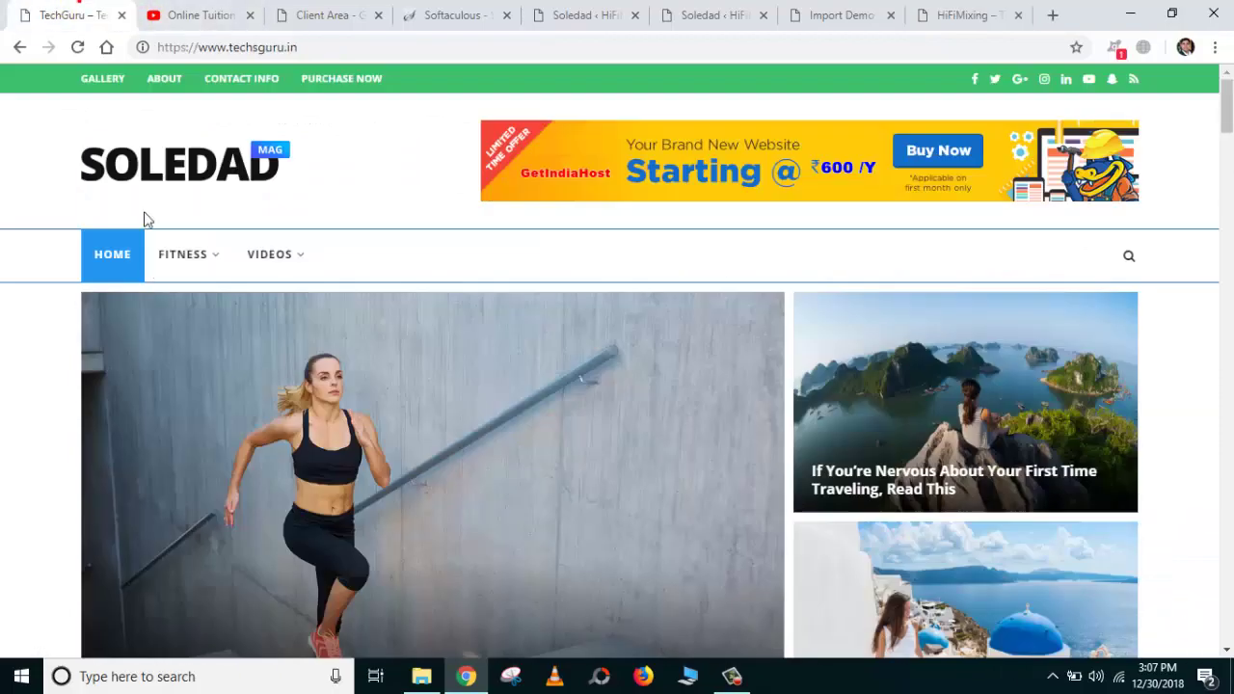
pyautogui.scroll(-1, 193, 289)
pyautogui.scroll(-15, 228, 362)
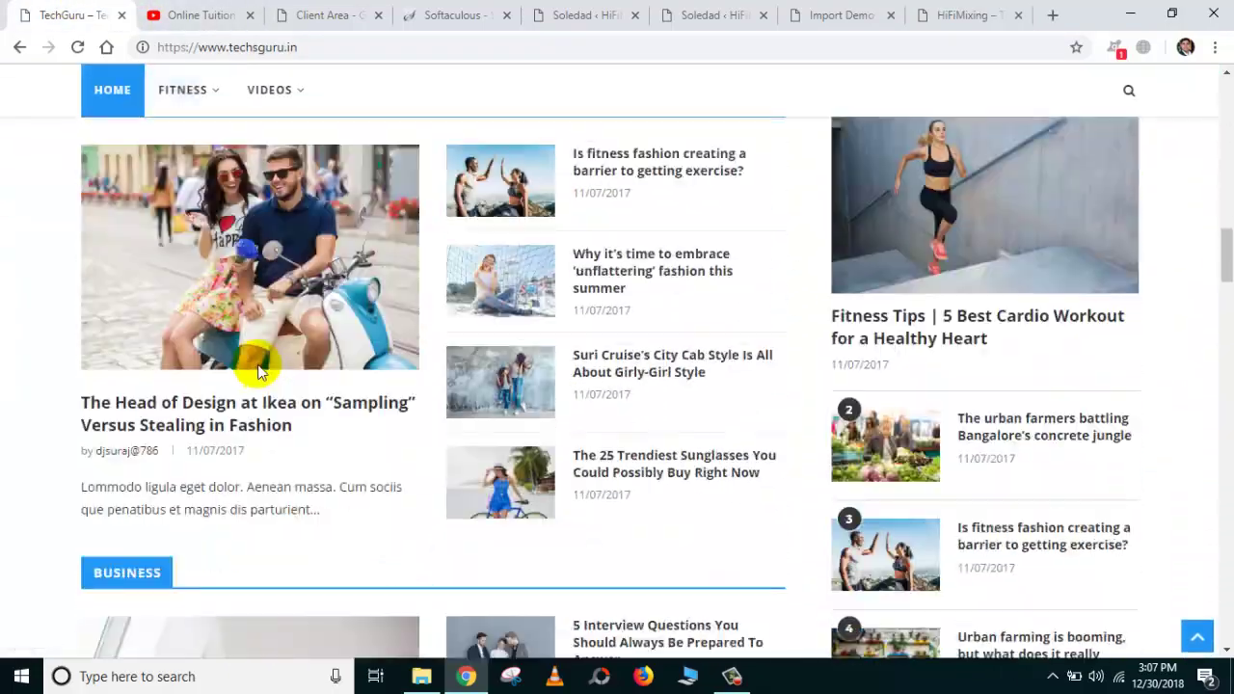
pyautogui.scroll(-3, 453, 366)
# Scroll through the new HiFiMixing homepage with its Soledad magazine layout and demo posts.
pyautogui.hotkey('ctrl', 'shift', 'Tab')
pyautogui.scroll(2, 628, 301)
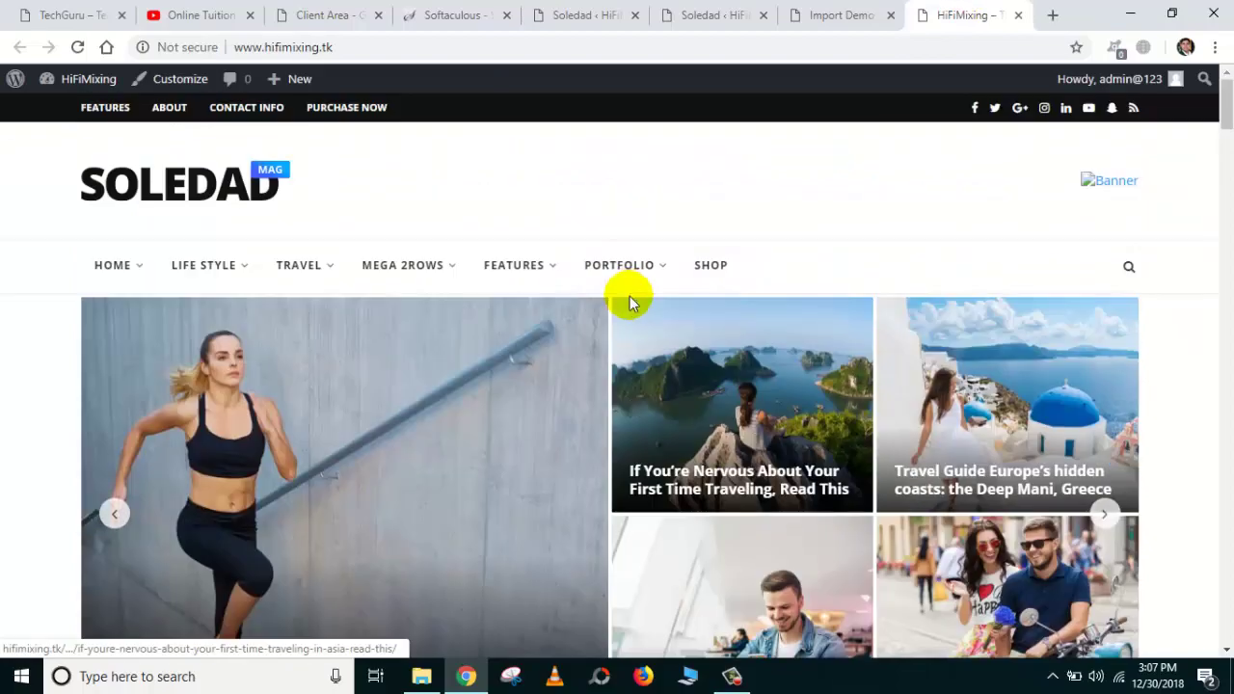
pyautogui.scroll(-15, 631, 330)
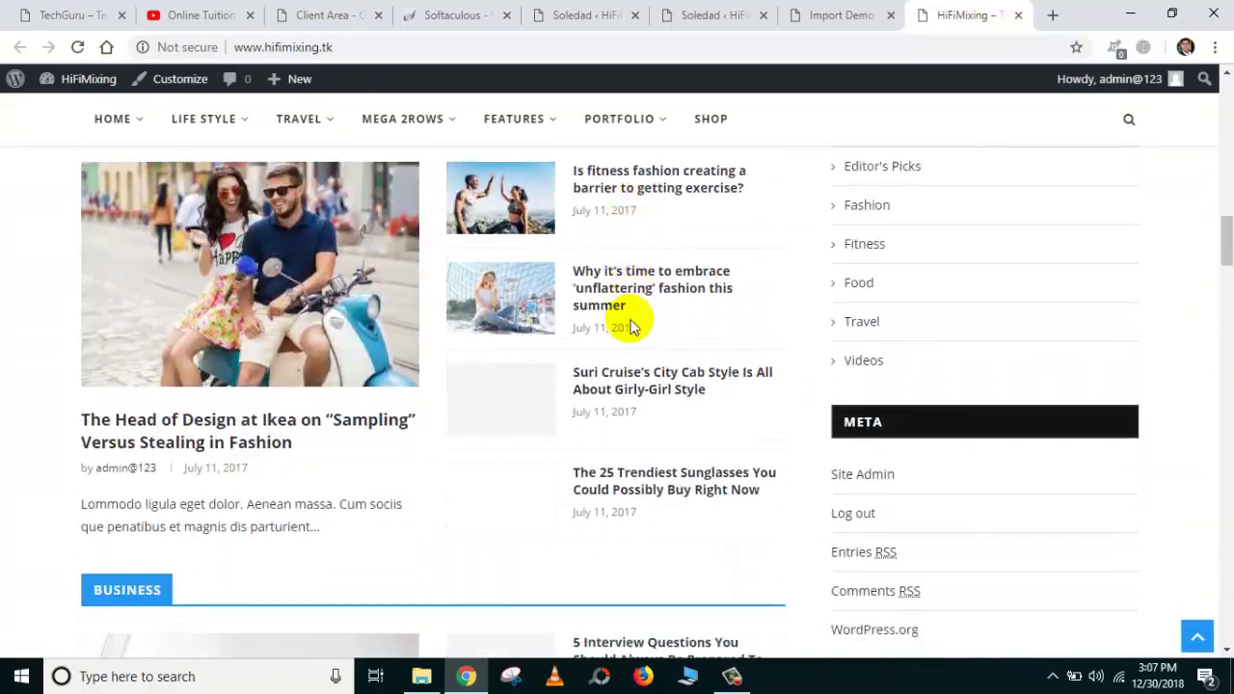
pyautogui.scroll(-10, 631, 328)
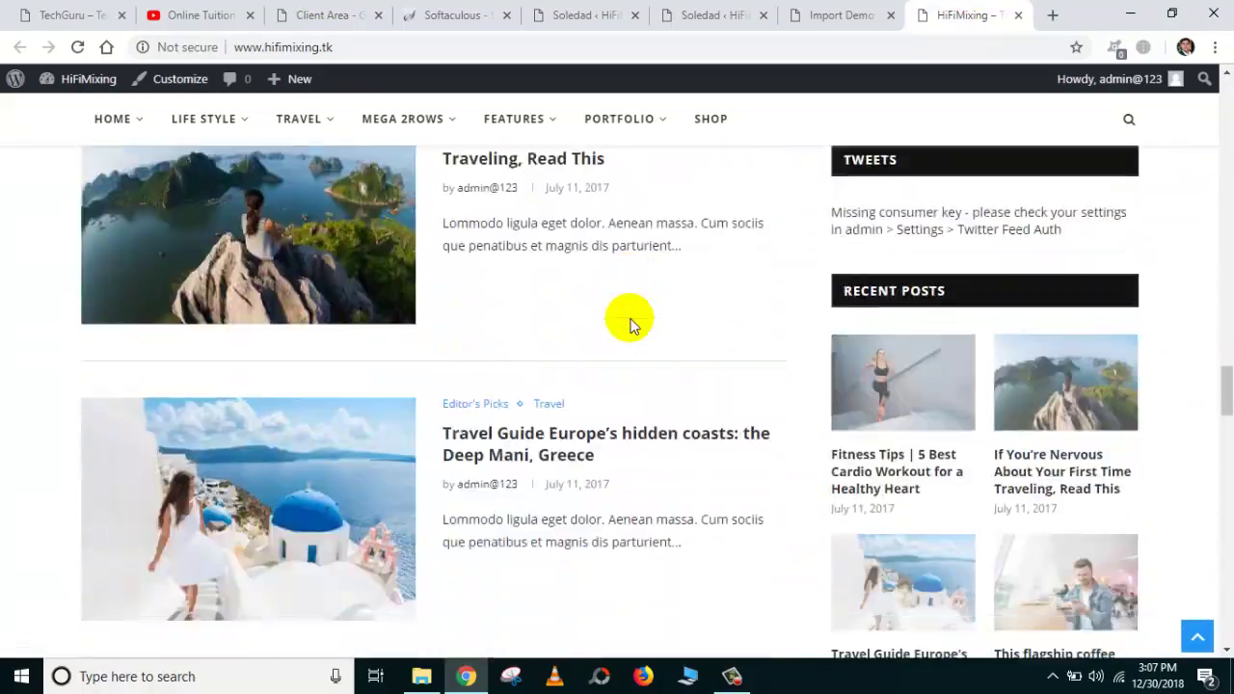
pyautogui.scroll(-4, 631, 327)
pyautogui.scroll(-18, 632, 325)
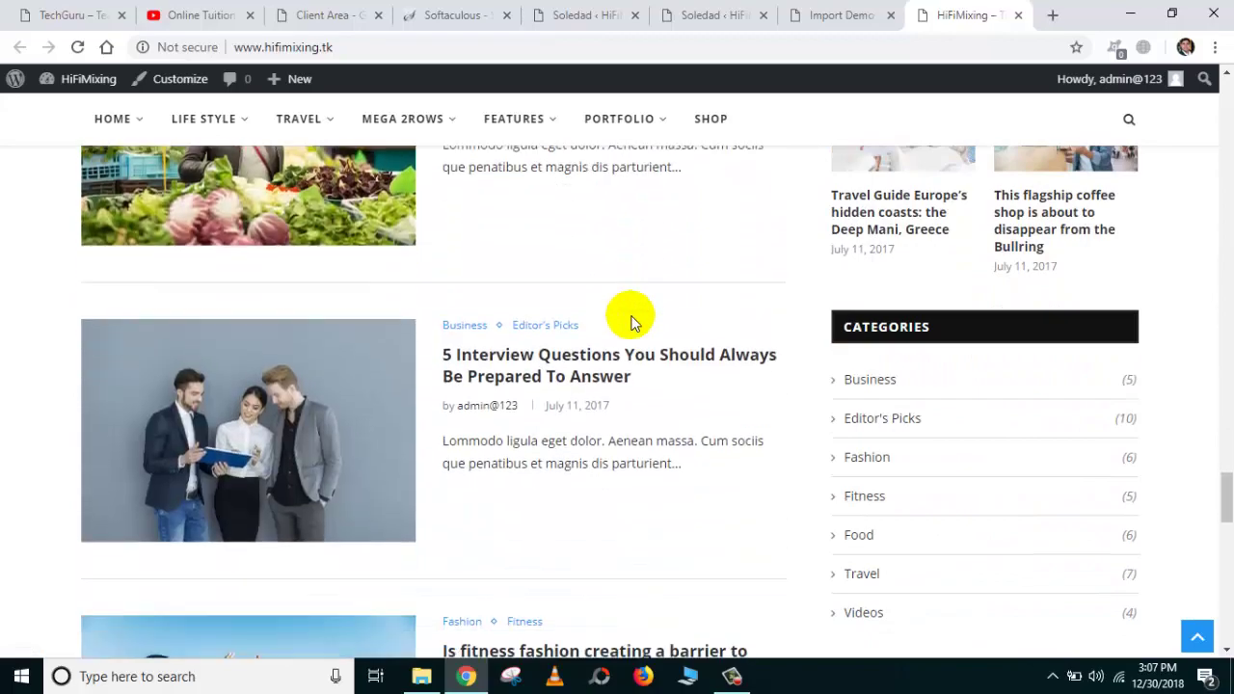
pyautogui.scroll(20, 636, 312)
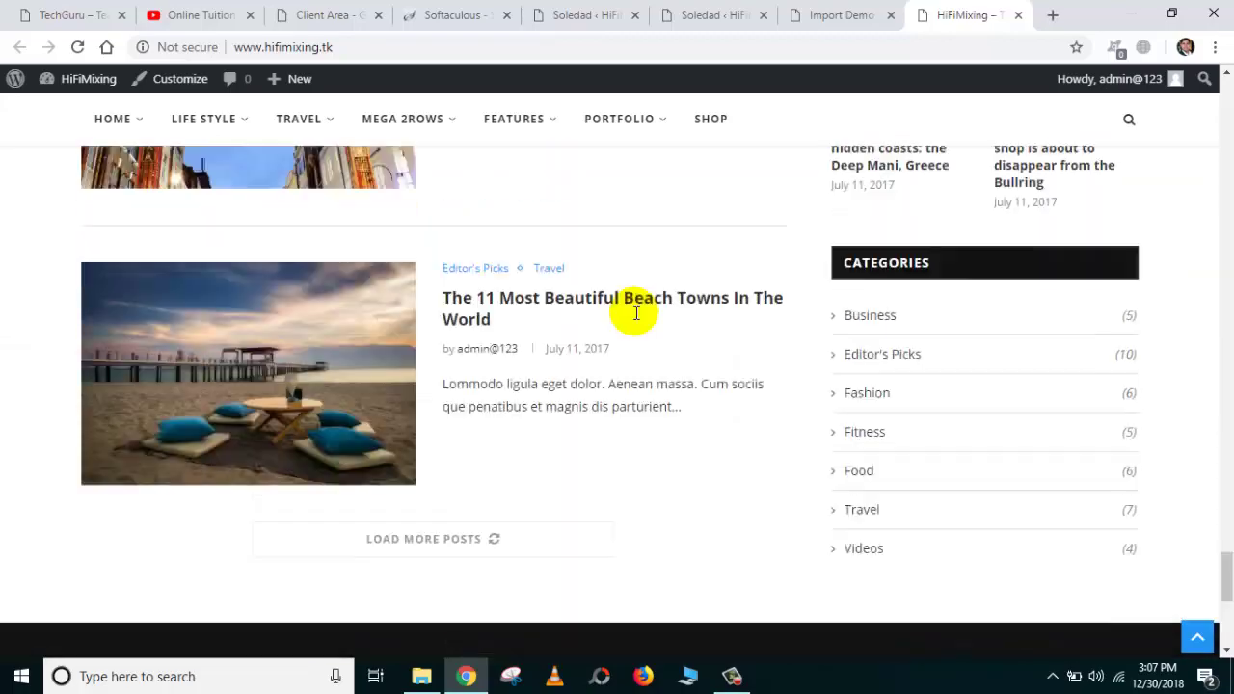
pyautogui.scroll(20, 636, 313)
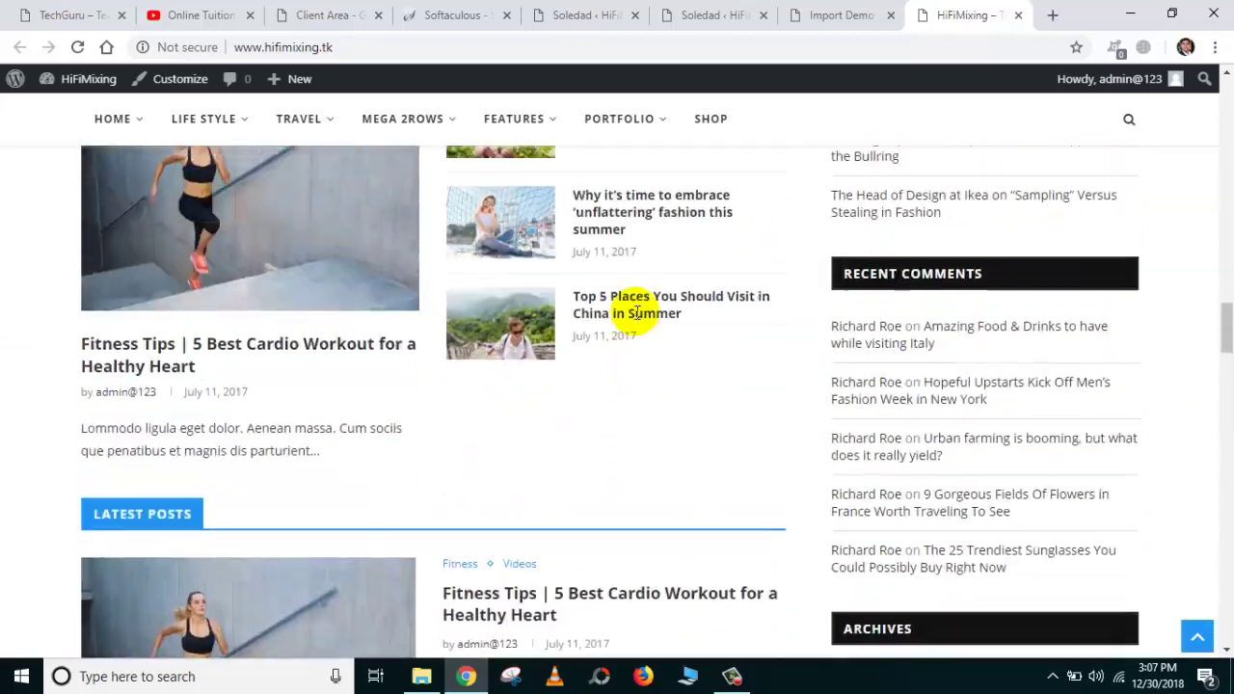
pyautogui.scroll(15, 636, 313)
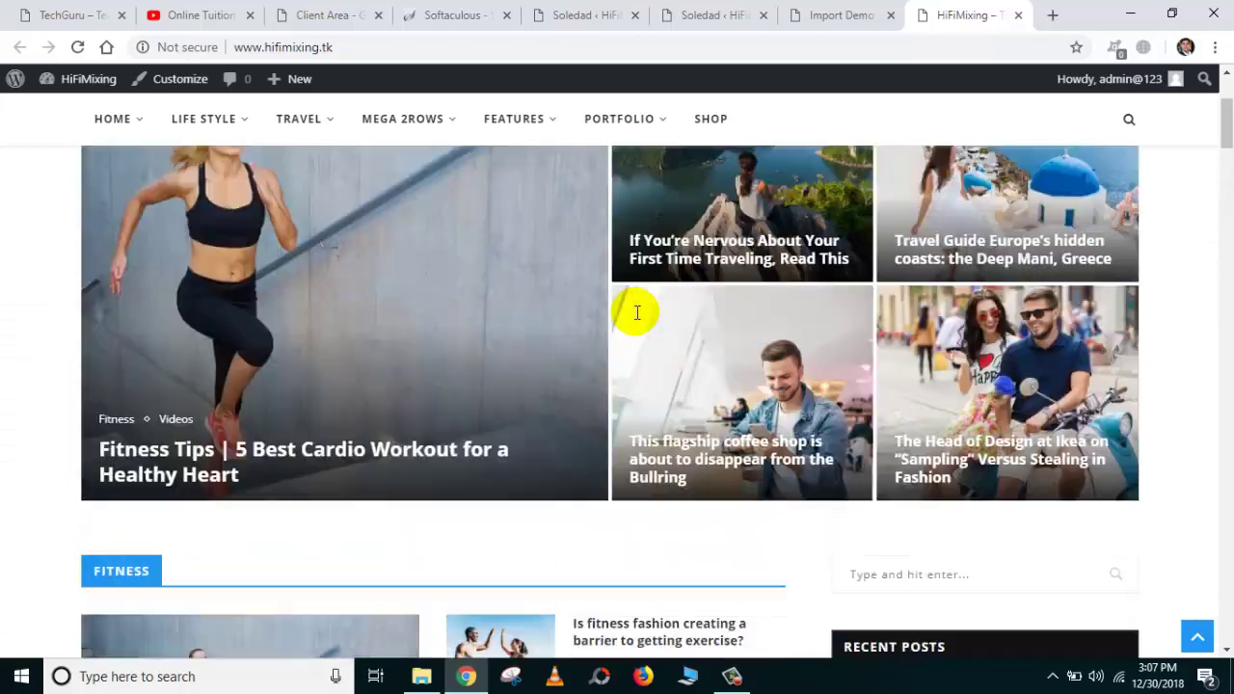